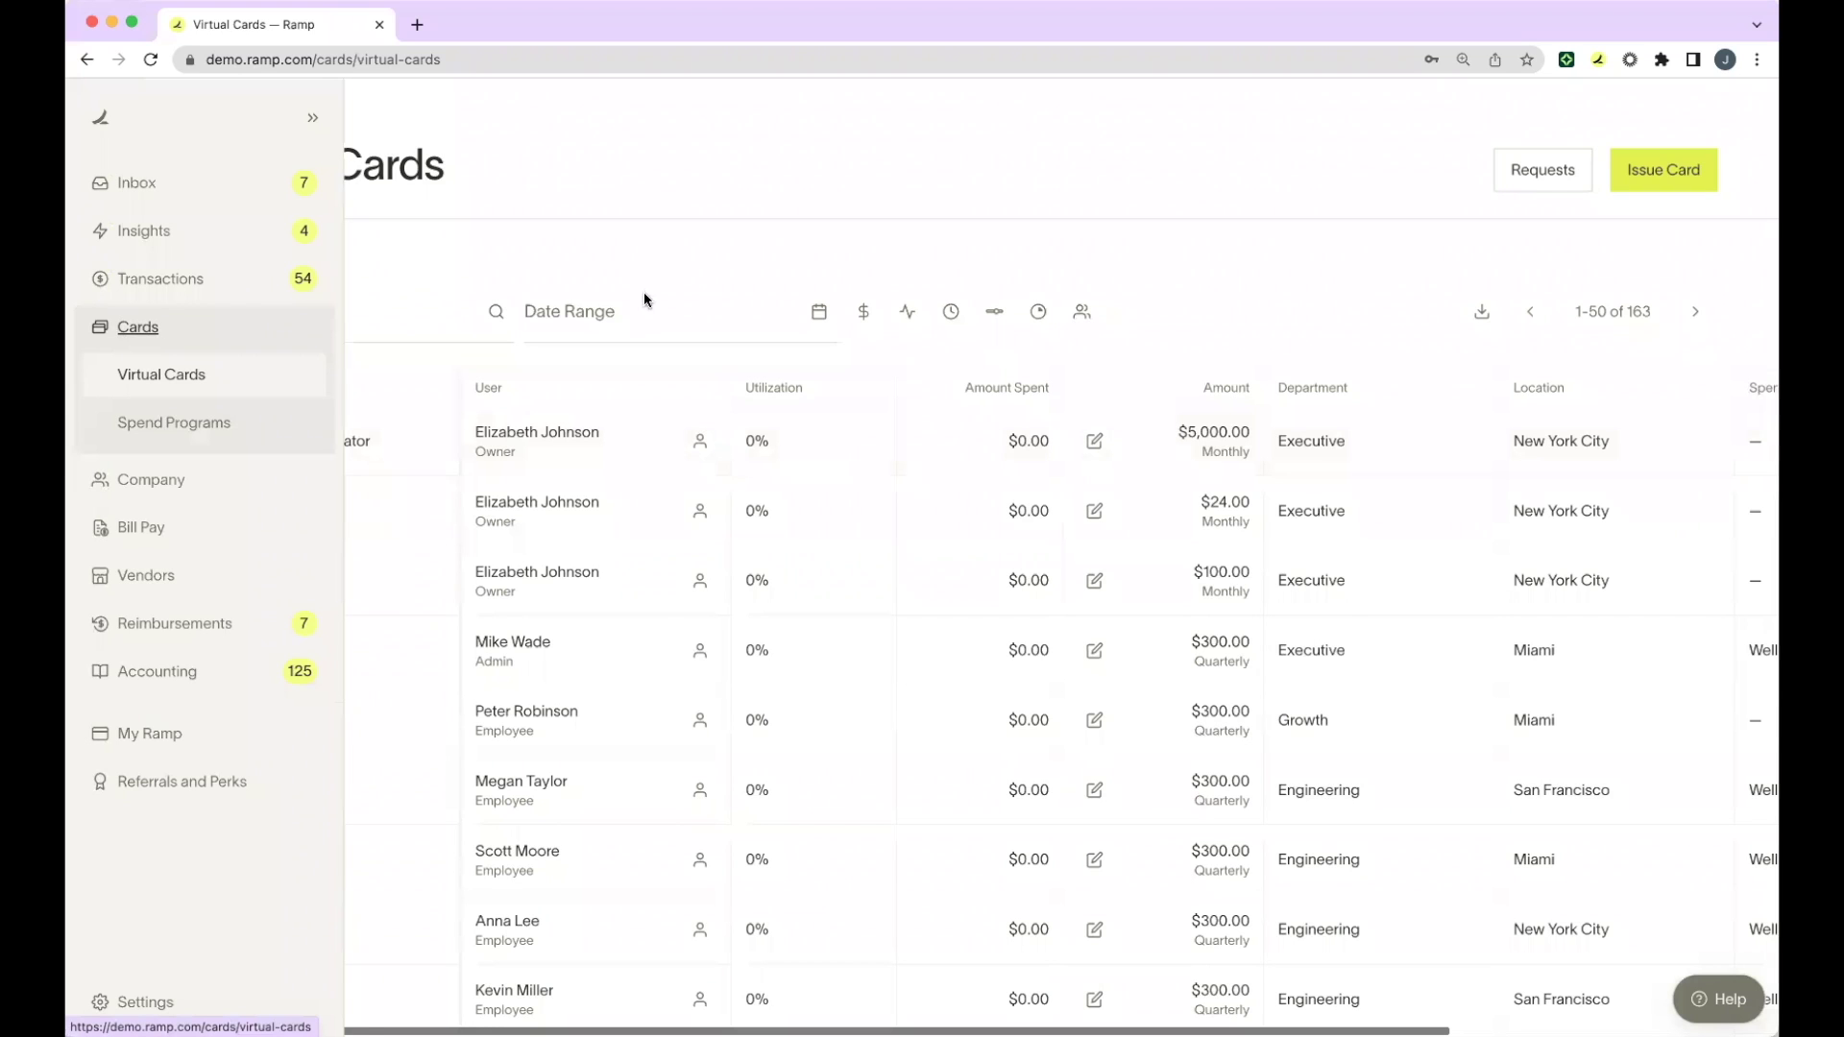
- From the Virtual Cards list, open Issue Card to show the card-type choices
{"action": "left_click", "coordinate": [1646, 179]}
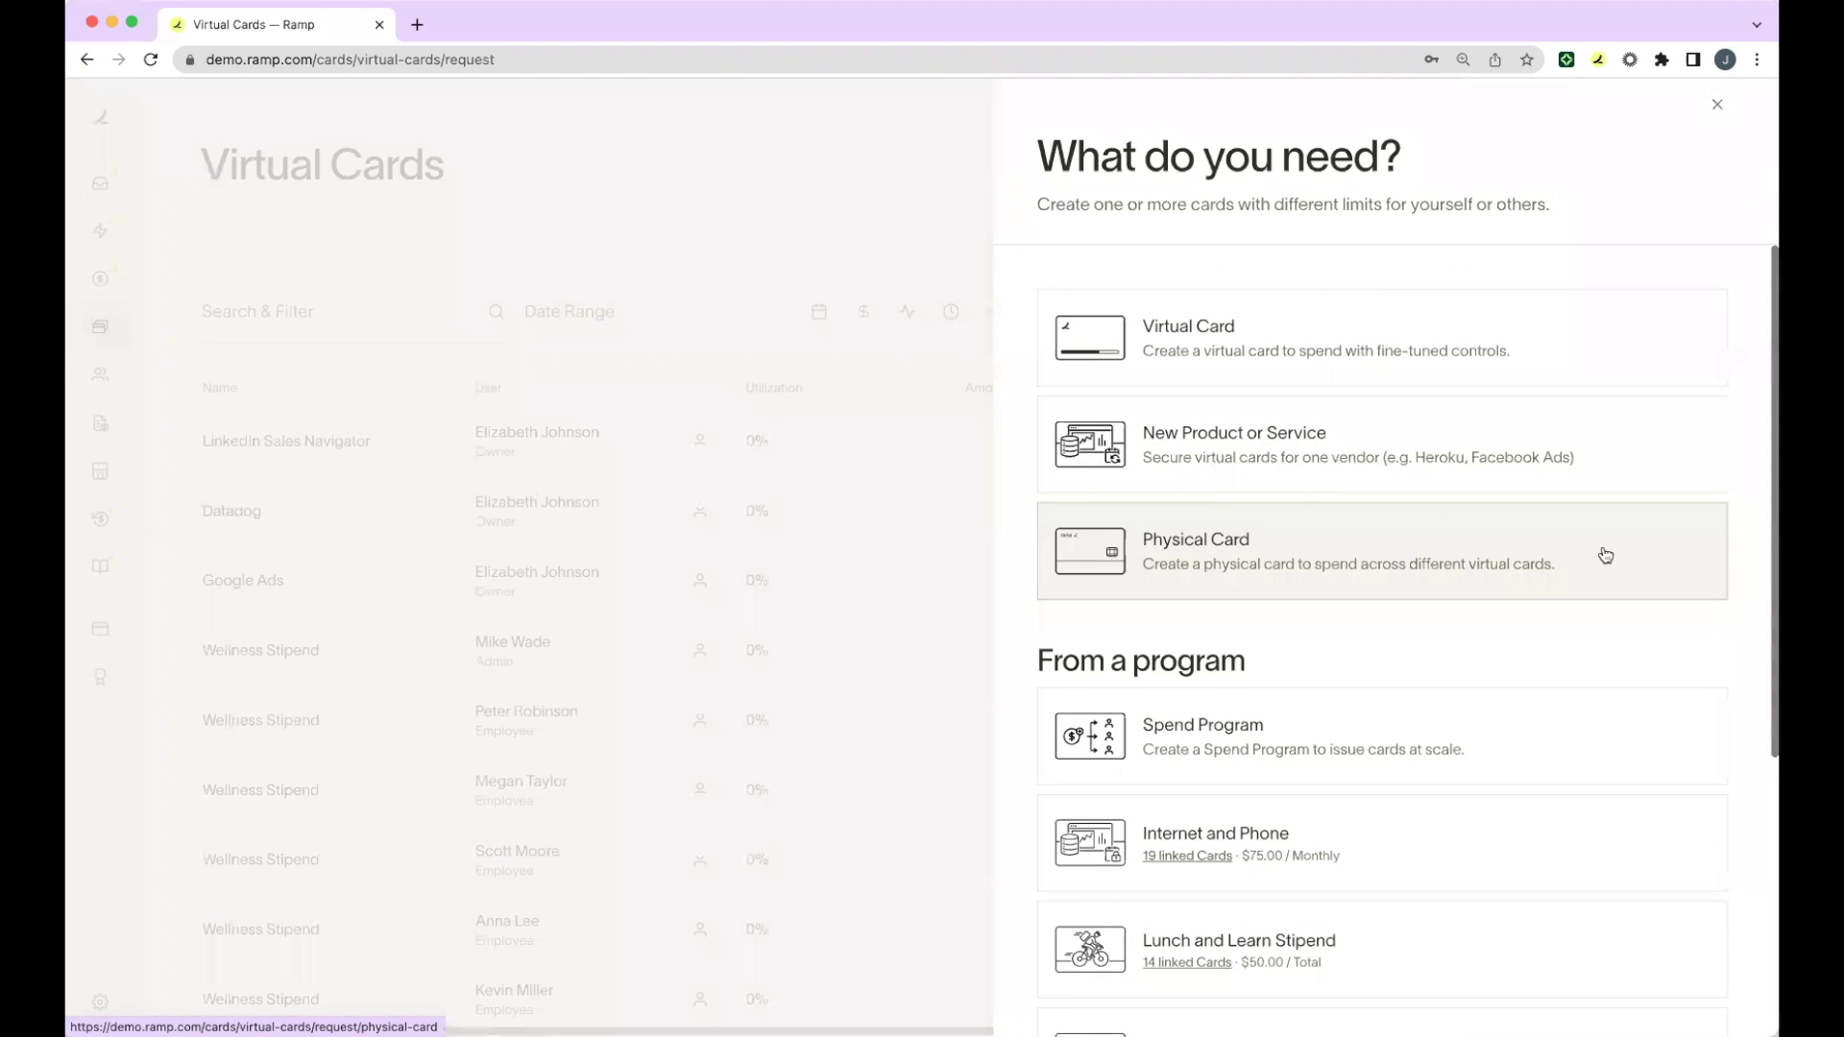
{"action": "left_click", "coordinate": [1604, 555]}
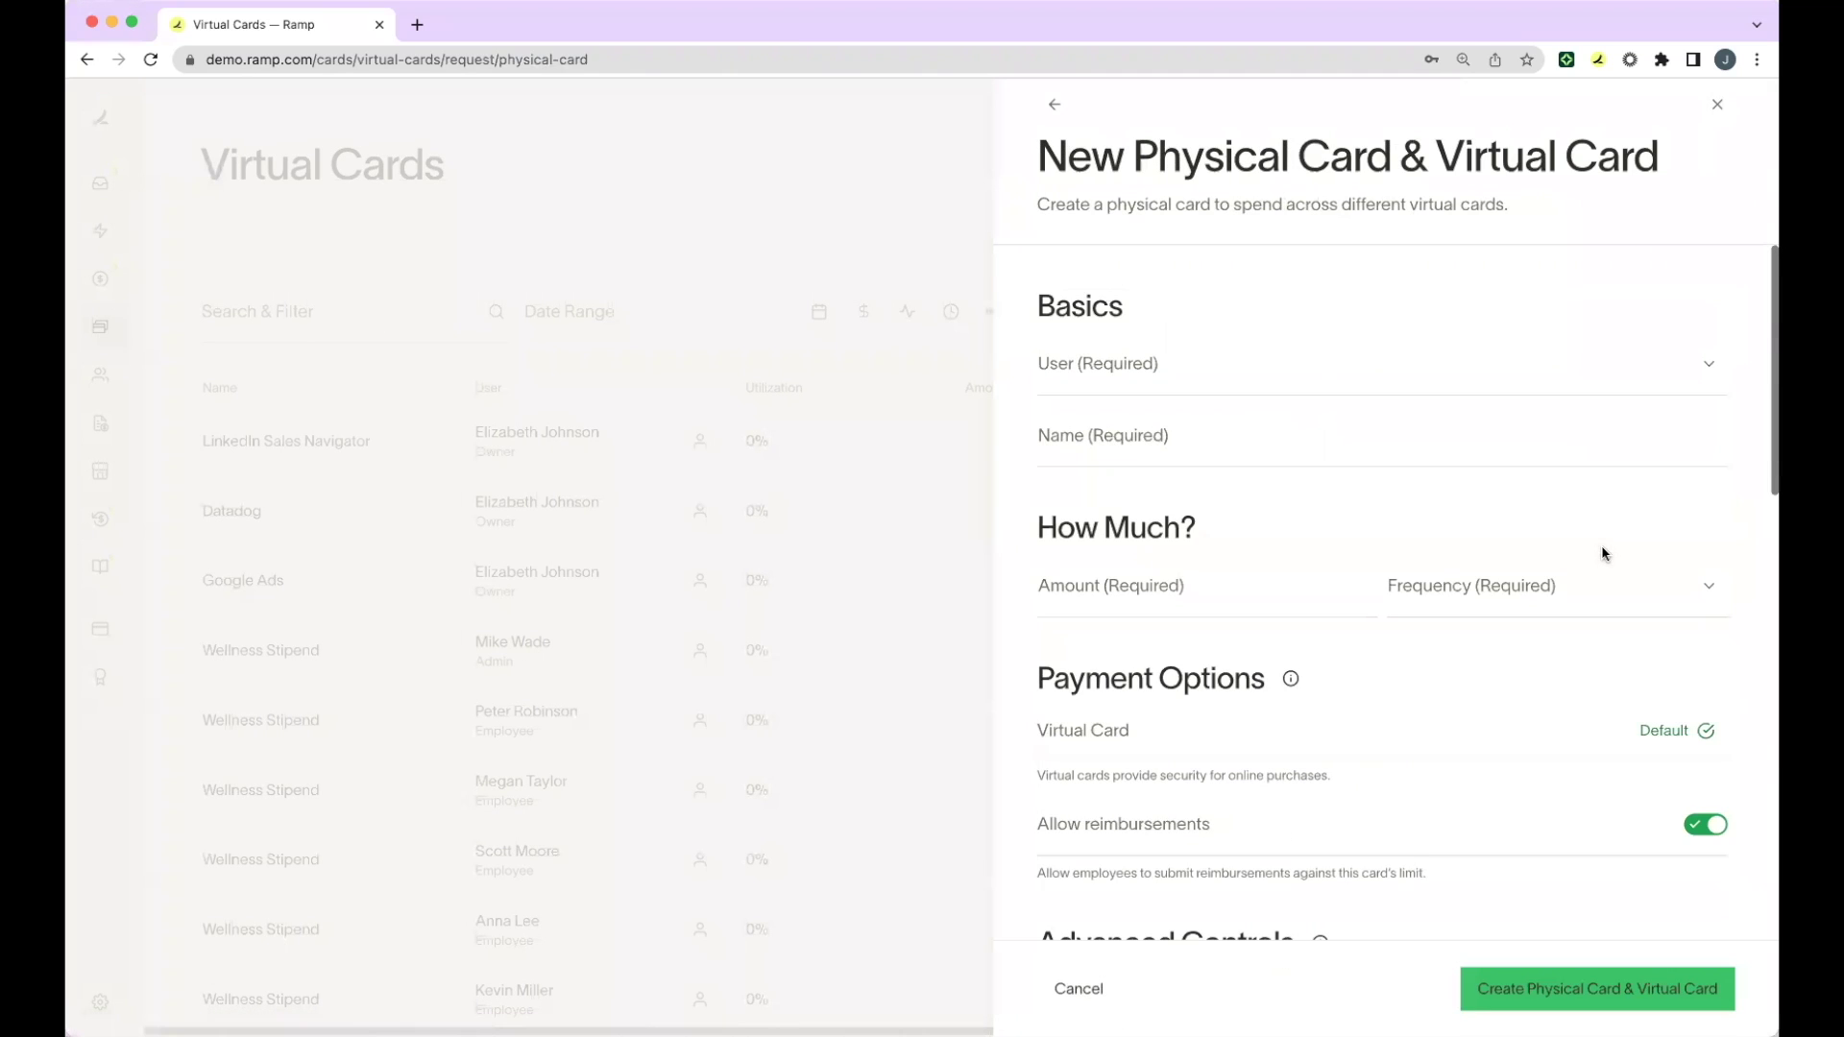
- Assign the physical card to an admin user and name it as their physical card
{"action": "left_click", "coordinate": [1372, 362]}
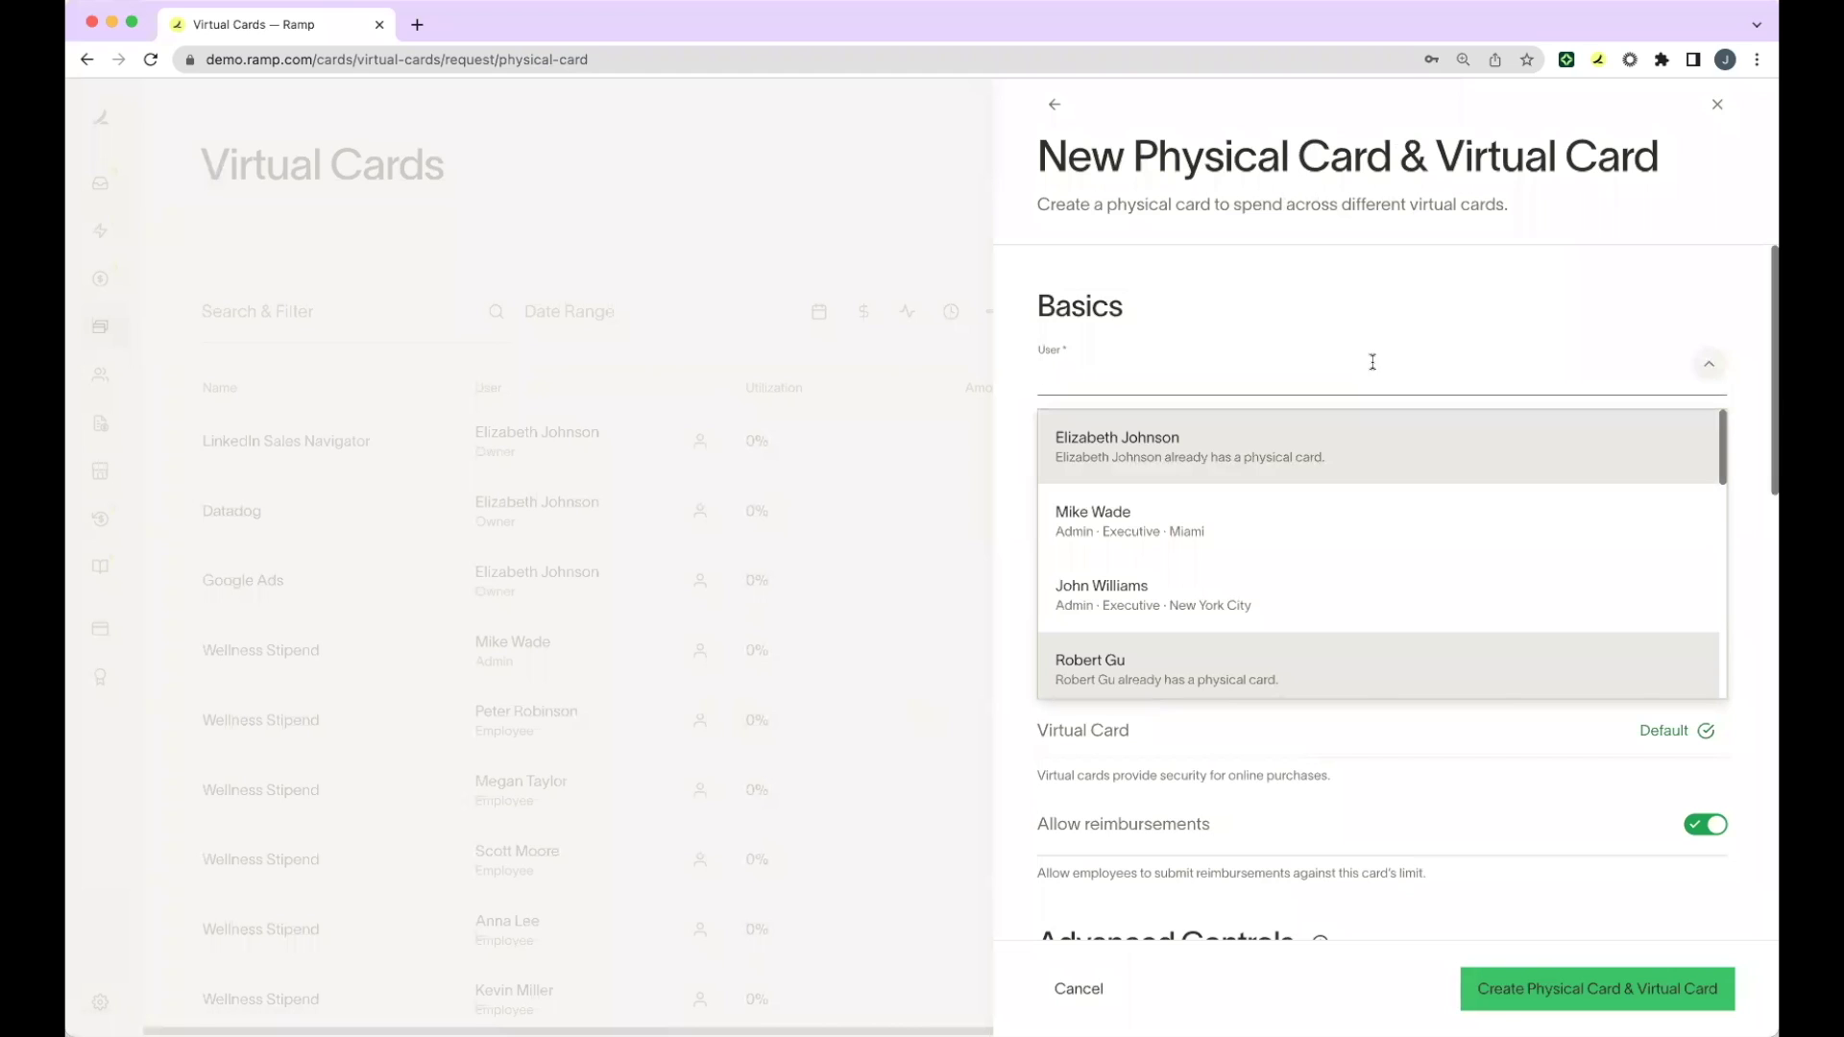
{"action": "left_click", "coordinate": [1444, 620]}
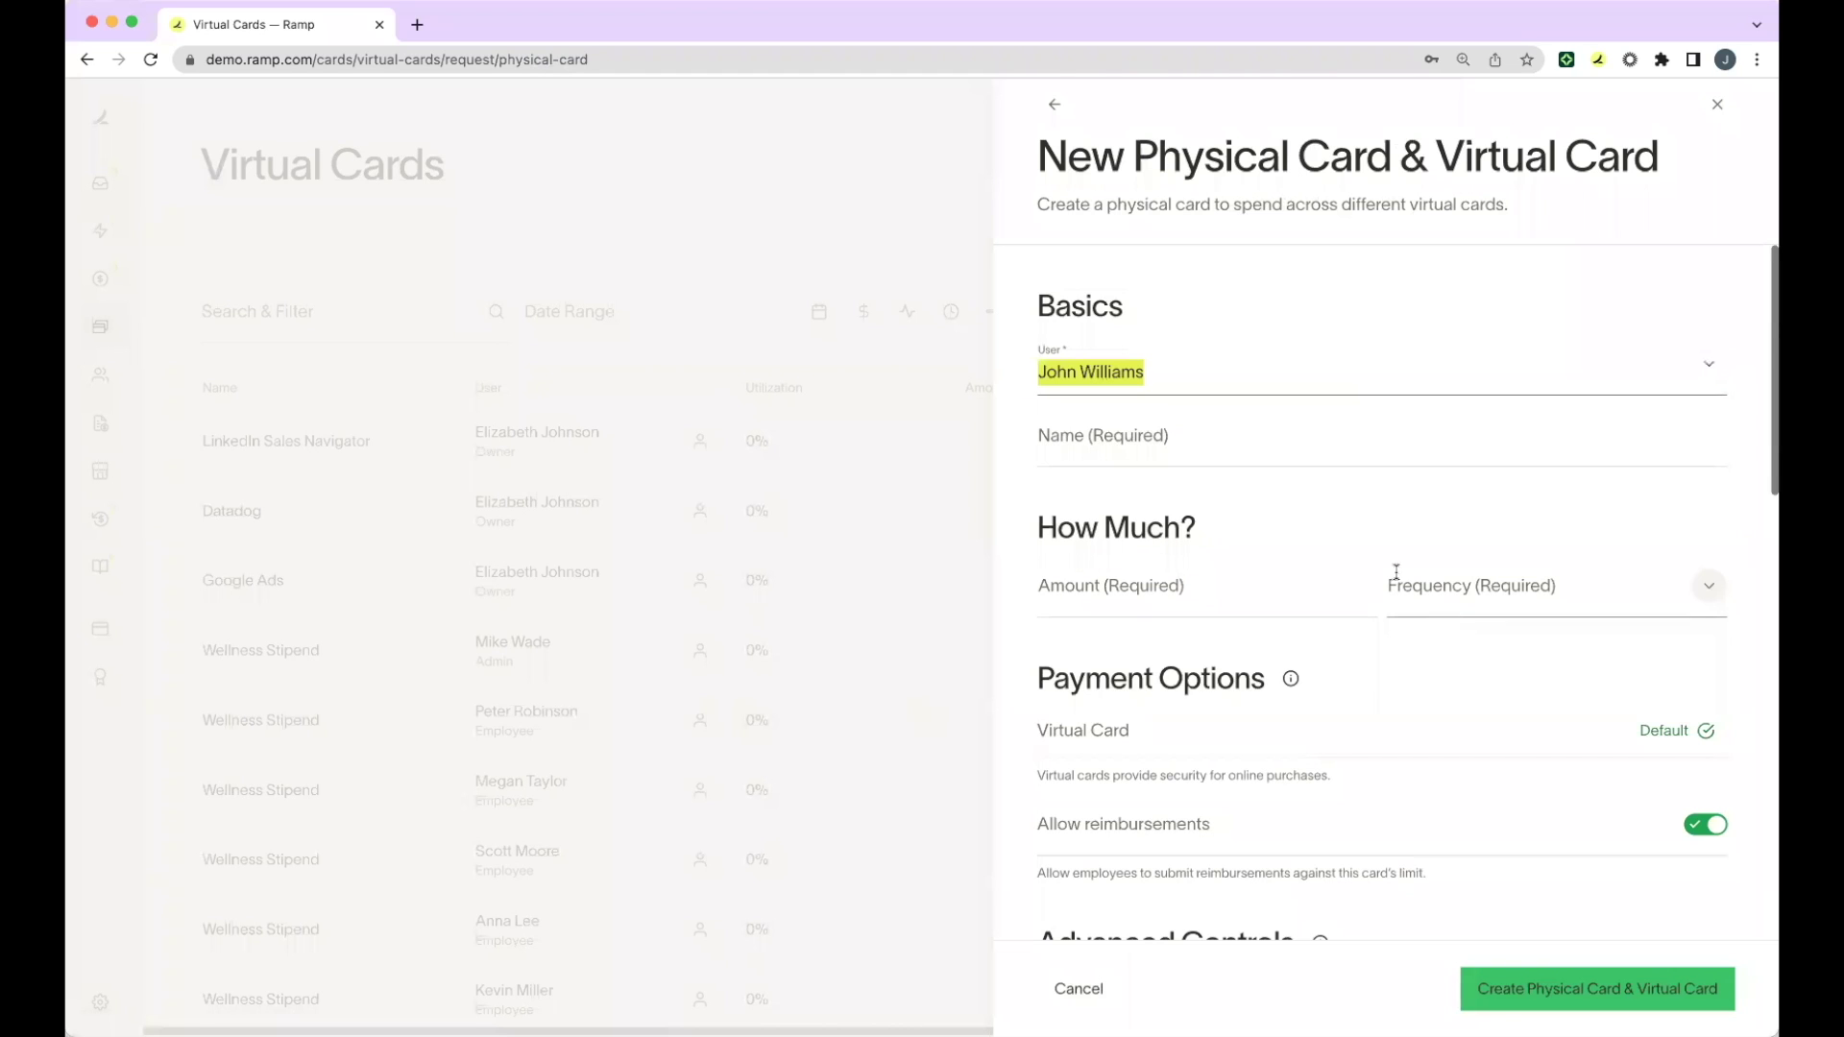
{"action": "left_click", "coordinate": [1212, 435]}
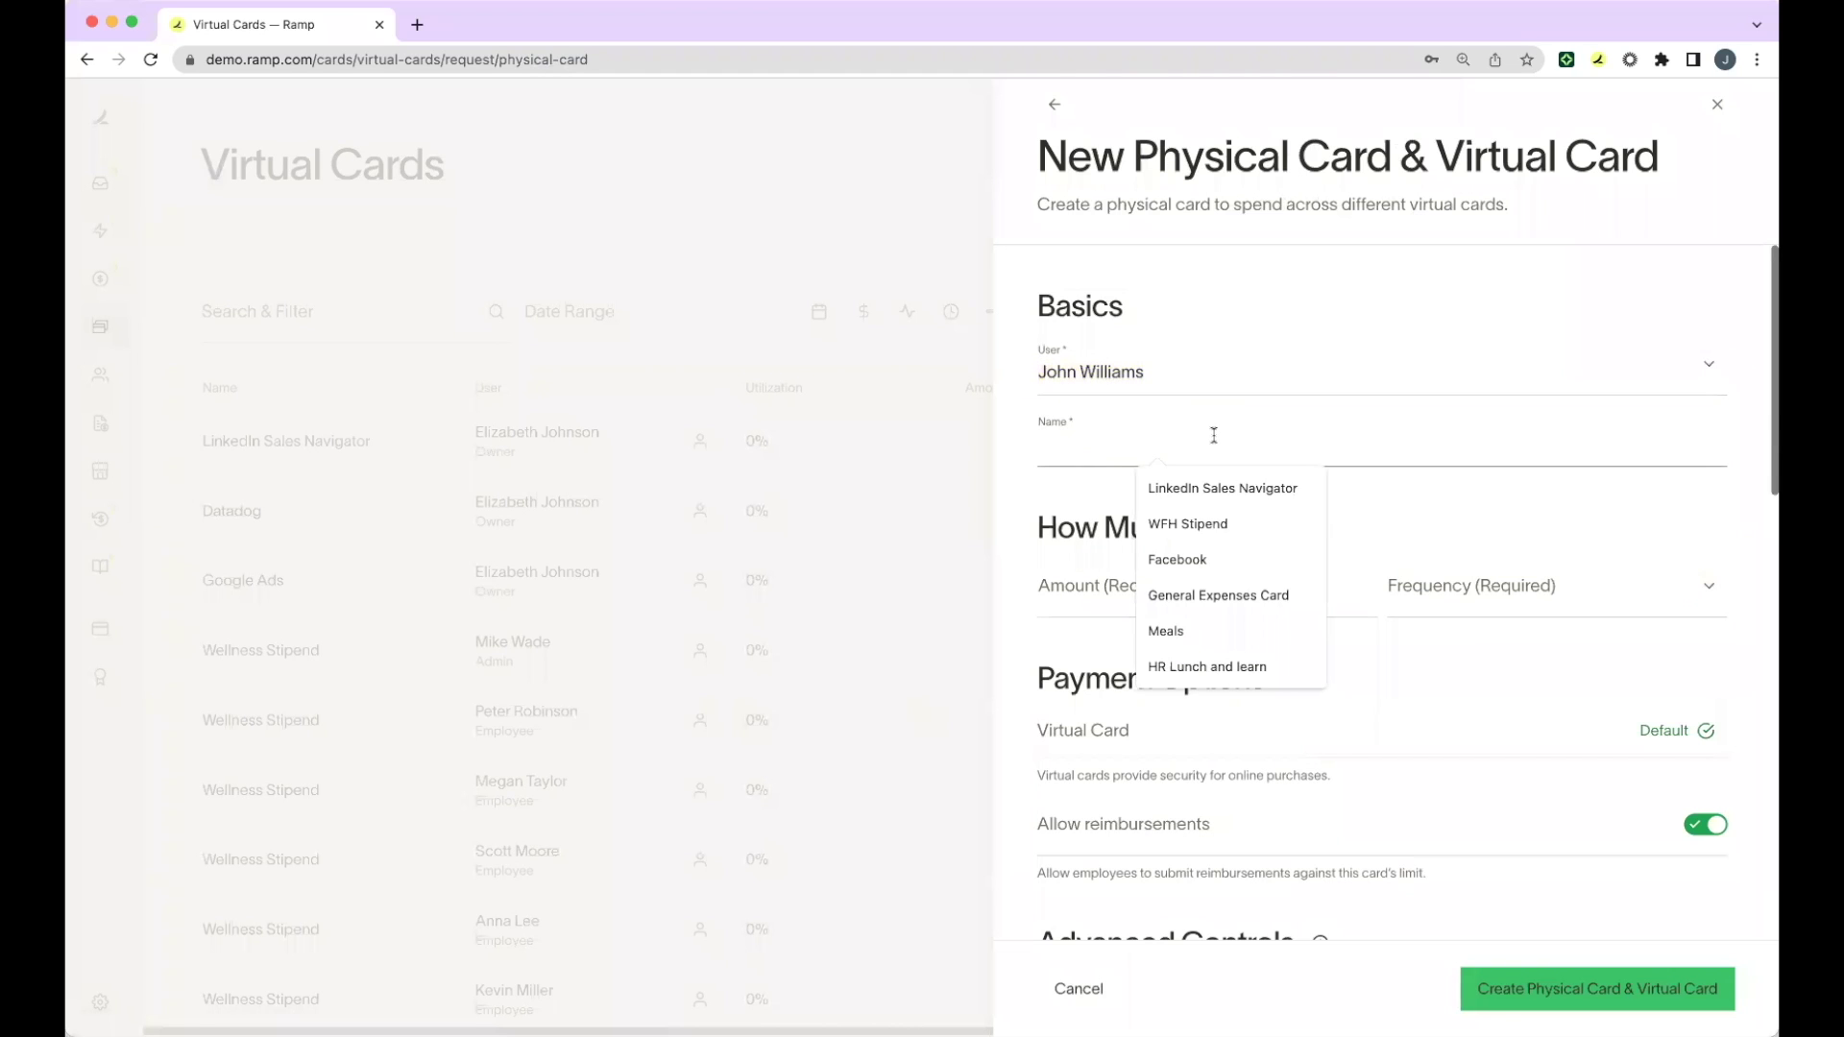
{"action": "type", "text": "John's"}
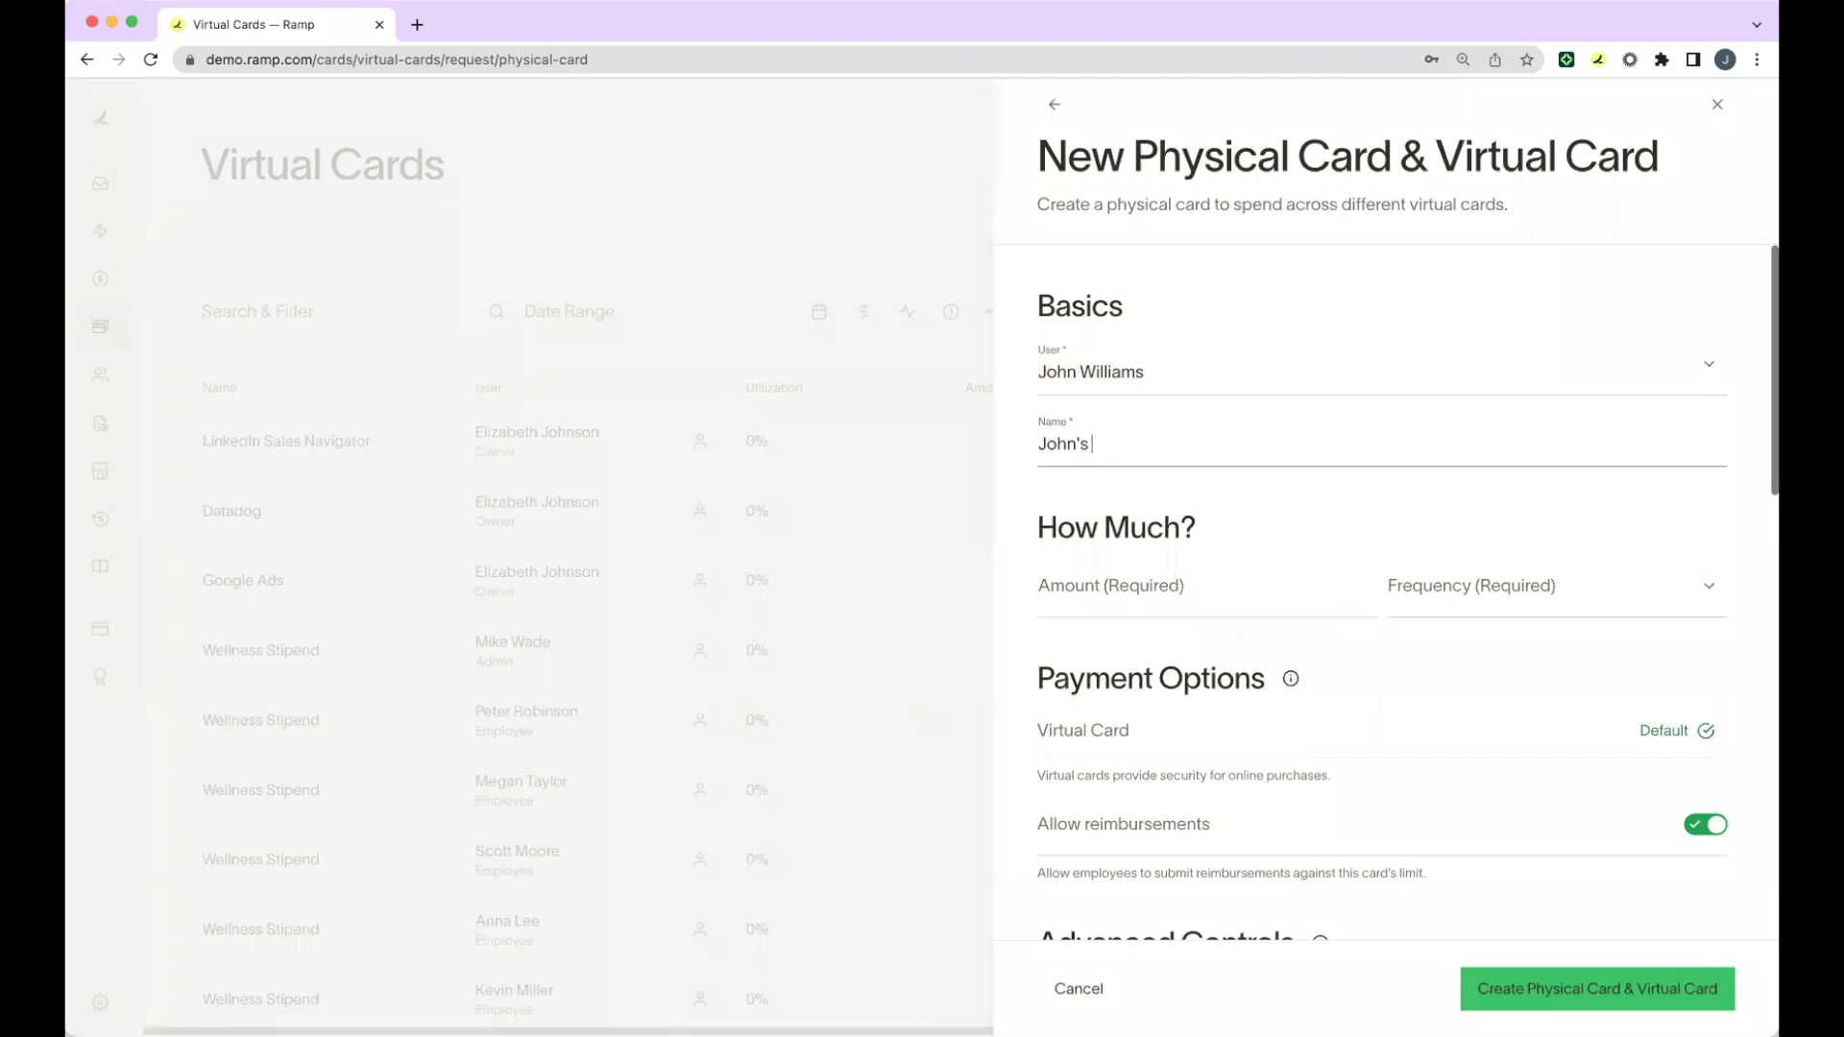
{"action": "type", "text": " Physical Card"}
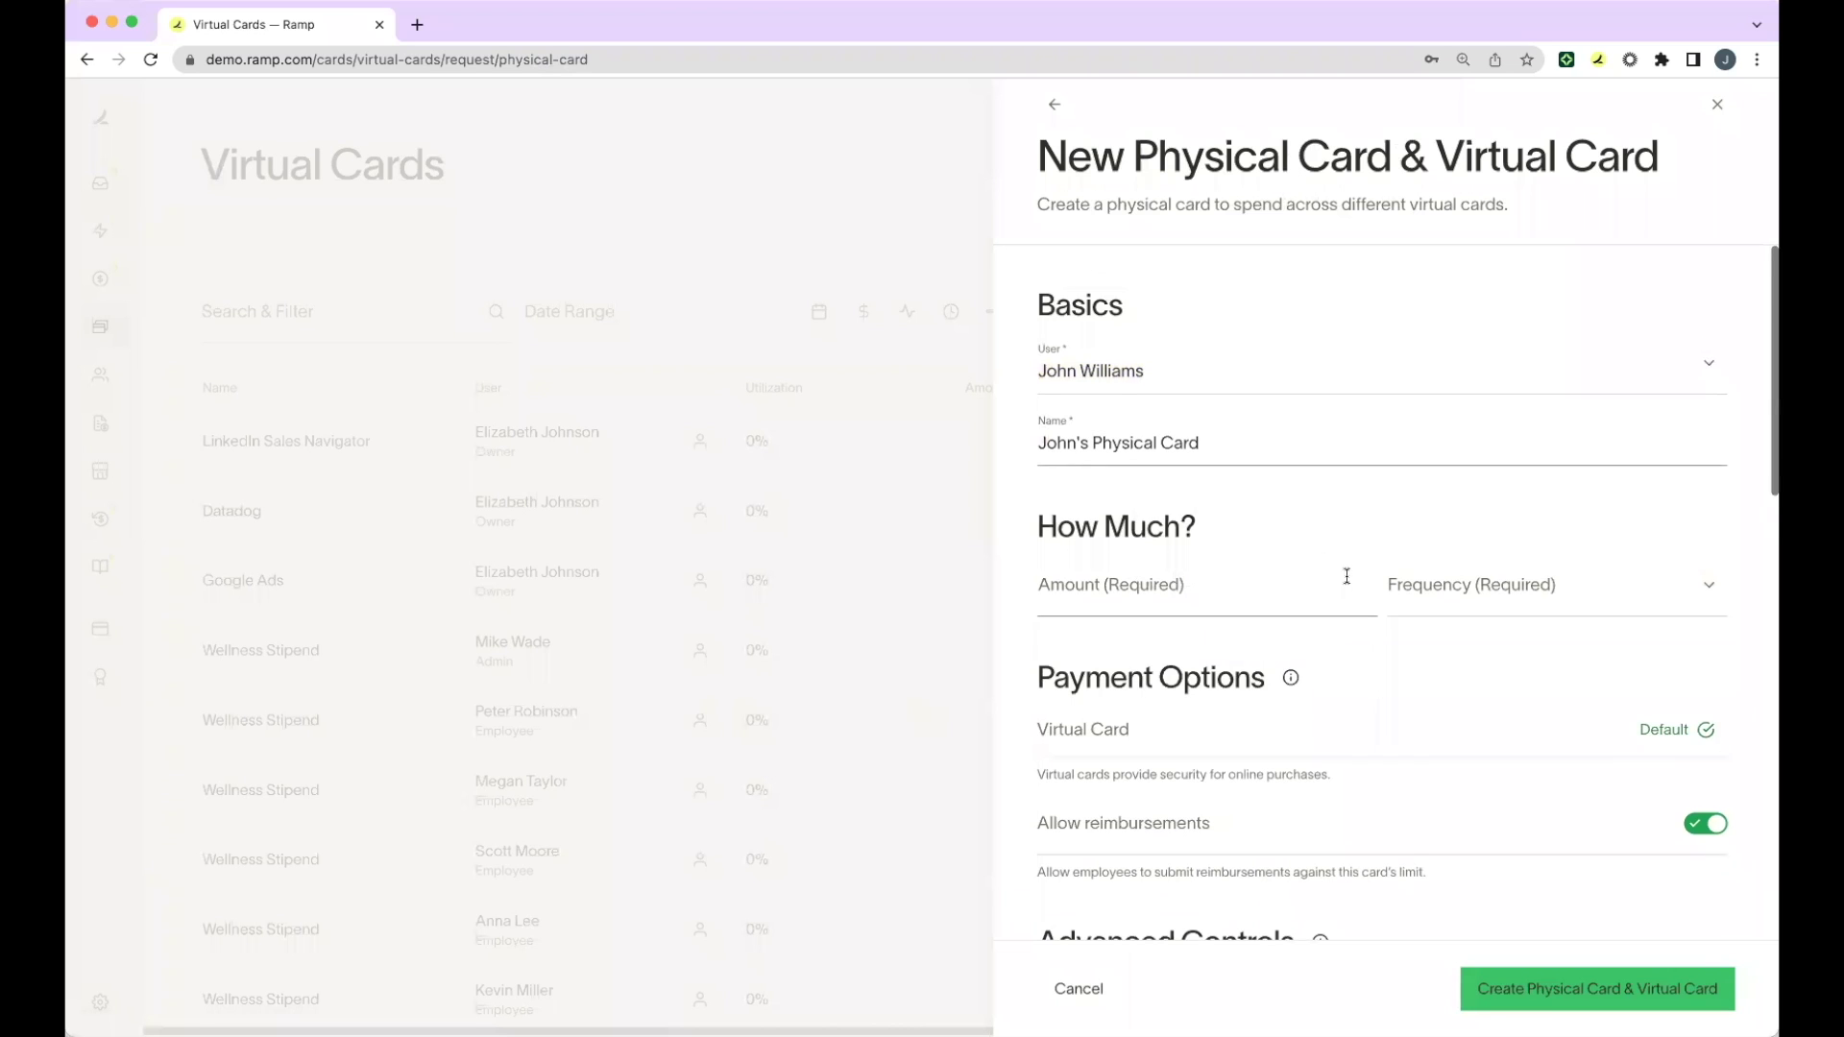
- Set the card's limit to $100, resetting monthly
{"action": "scroll", "coordinate": [1345, 575], "scroll_direction": "down", "scroll_amount": 2}
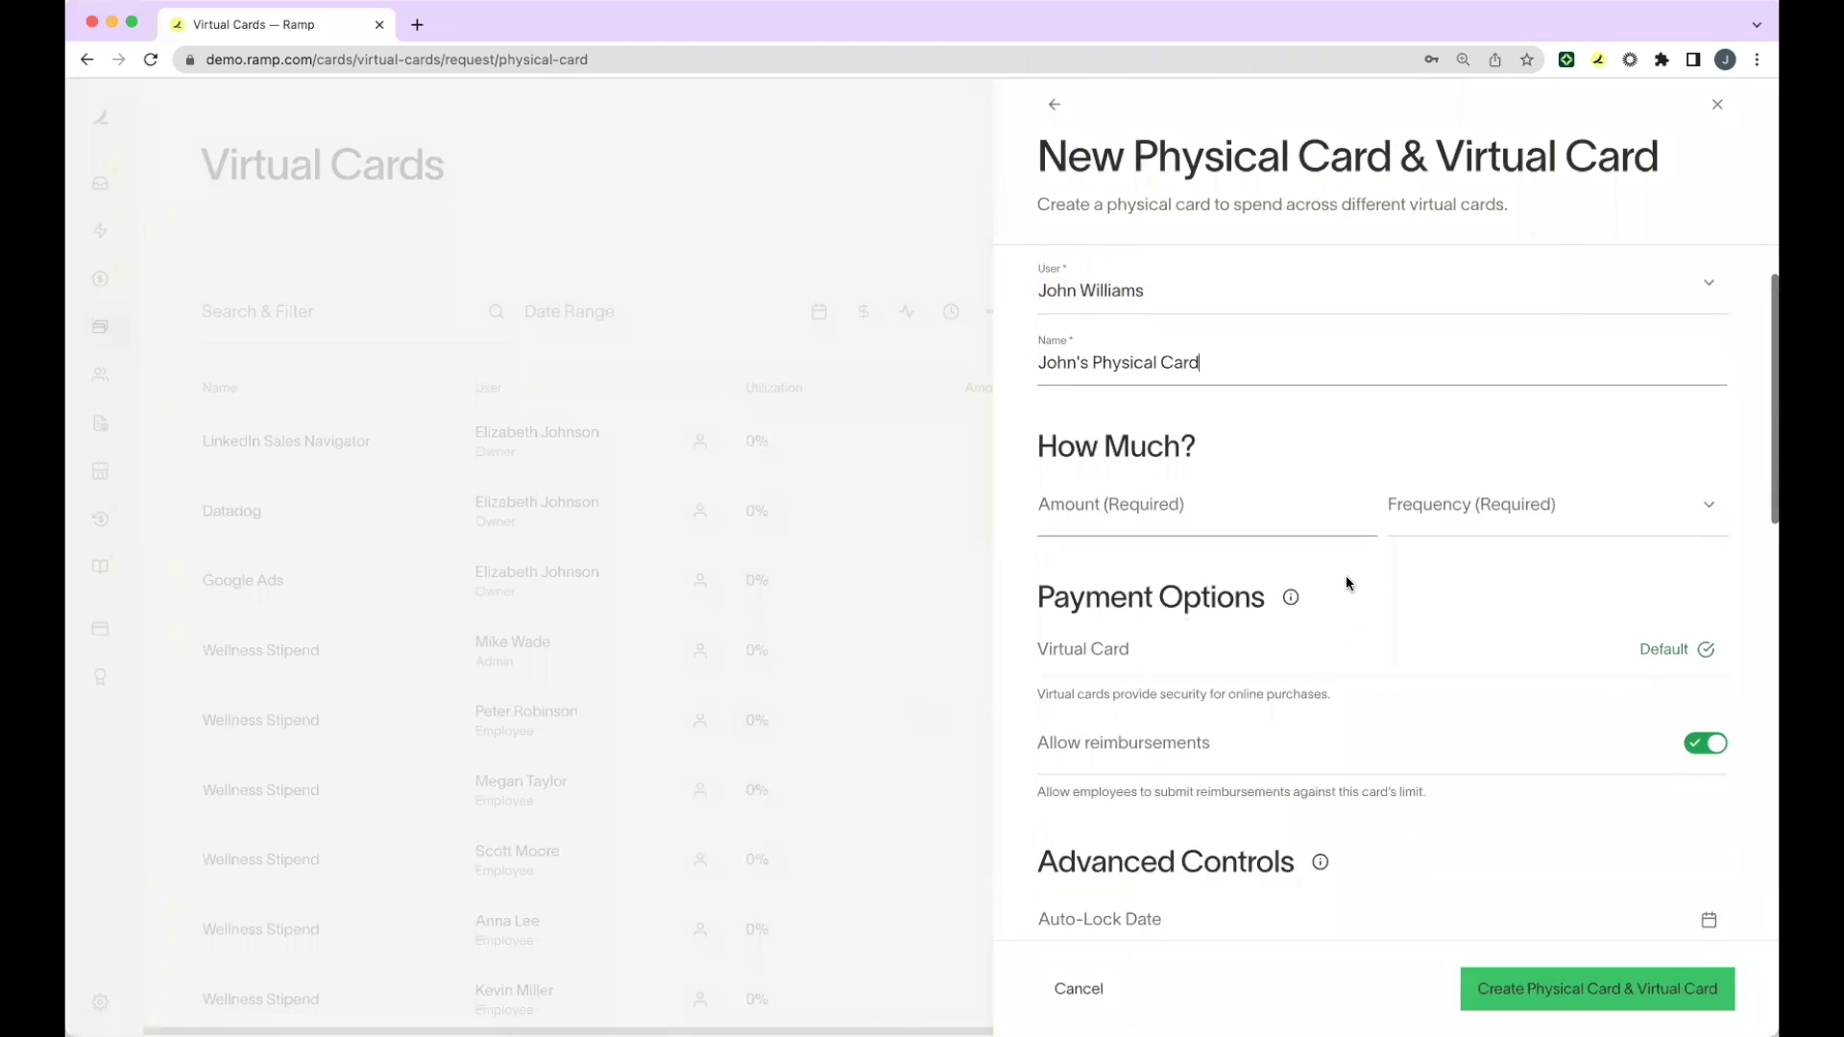
{"action": "left_click", "coordinate": [1215, 501]}
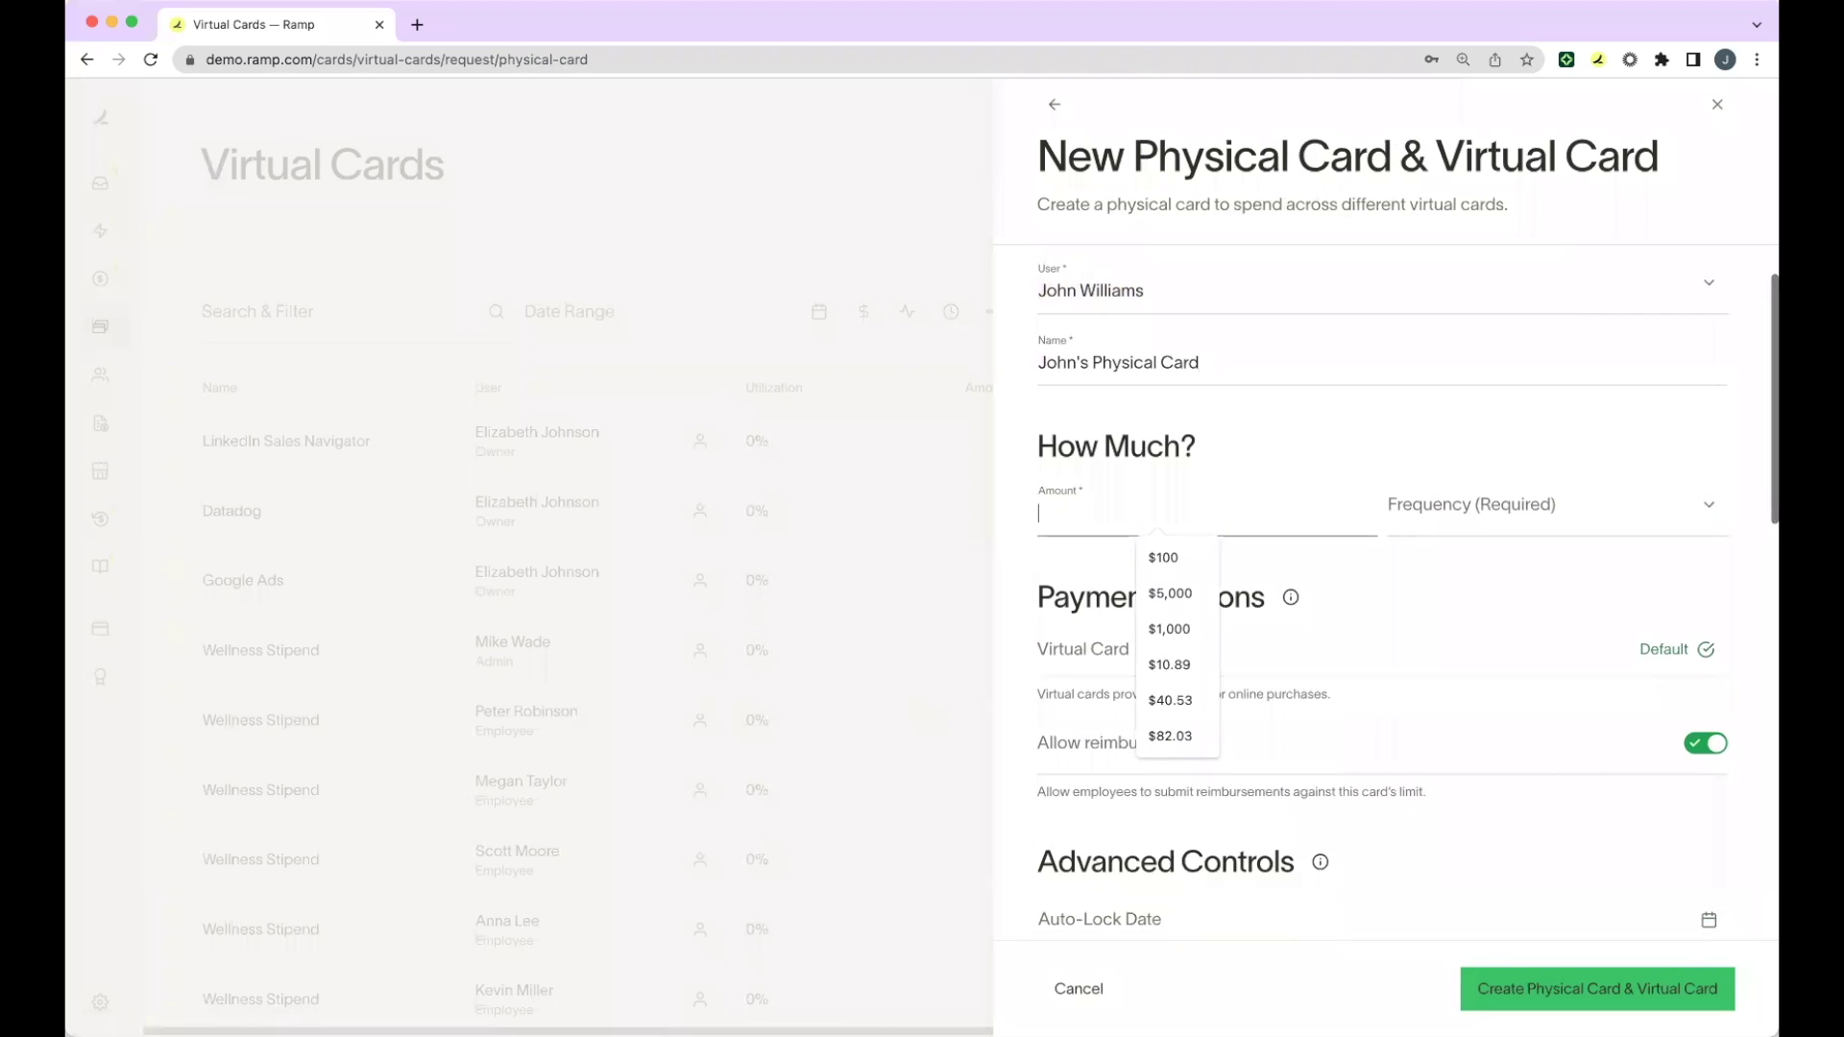
{"action": "left_click", "coordinate": [1163, 557]}
{"action": "left_click", "coordinate": [1608, 500]}
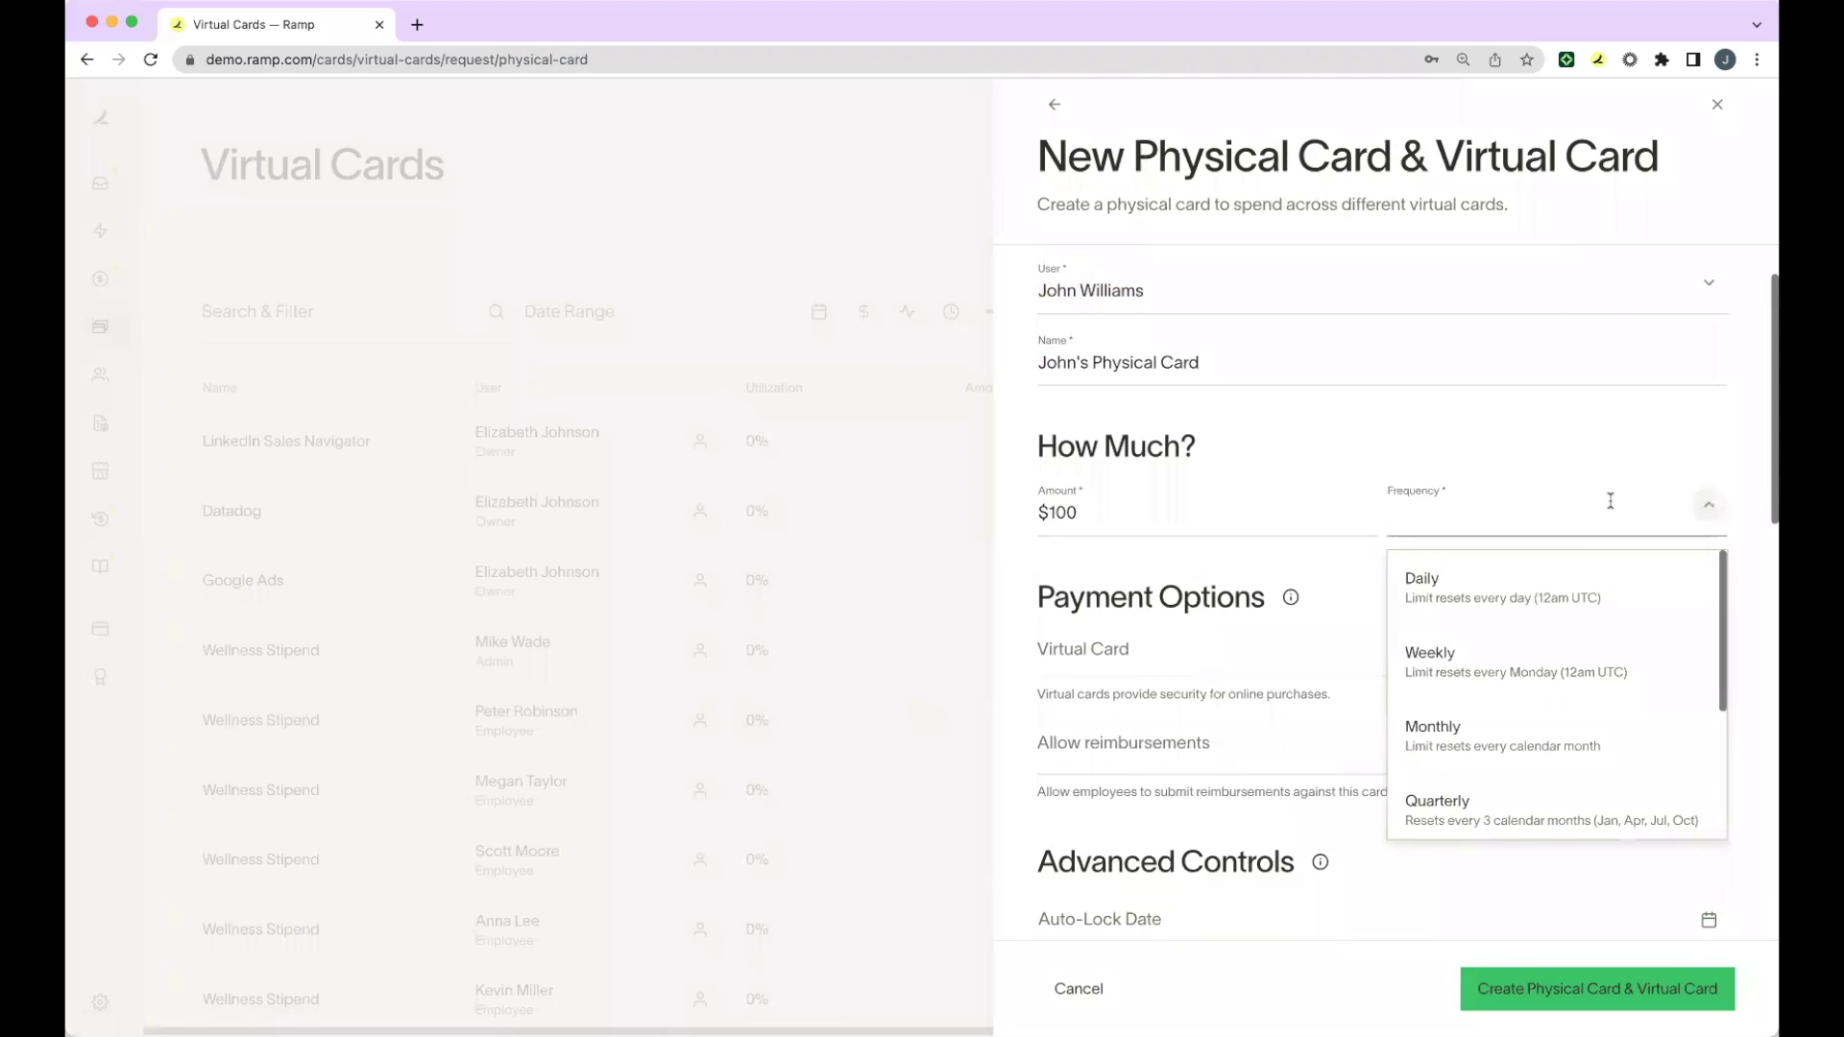
{"action": "left_click", "coordinate": [1610, 725]}
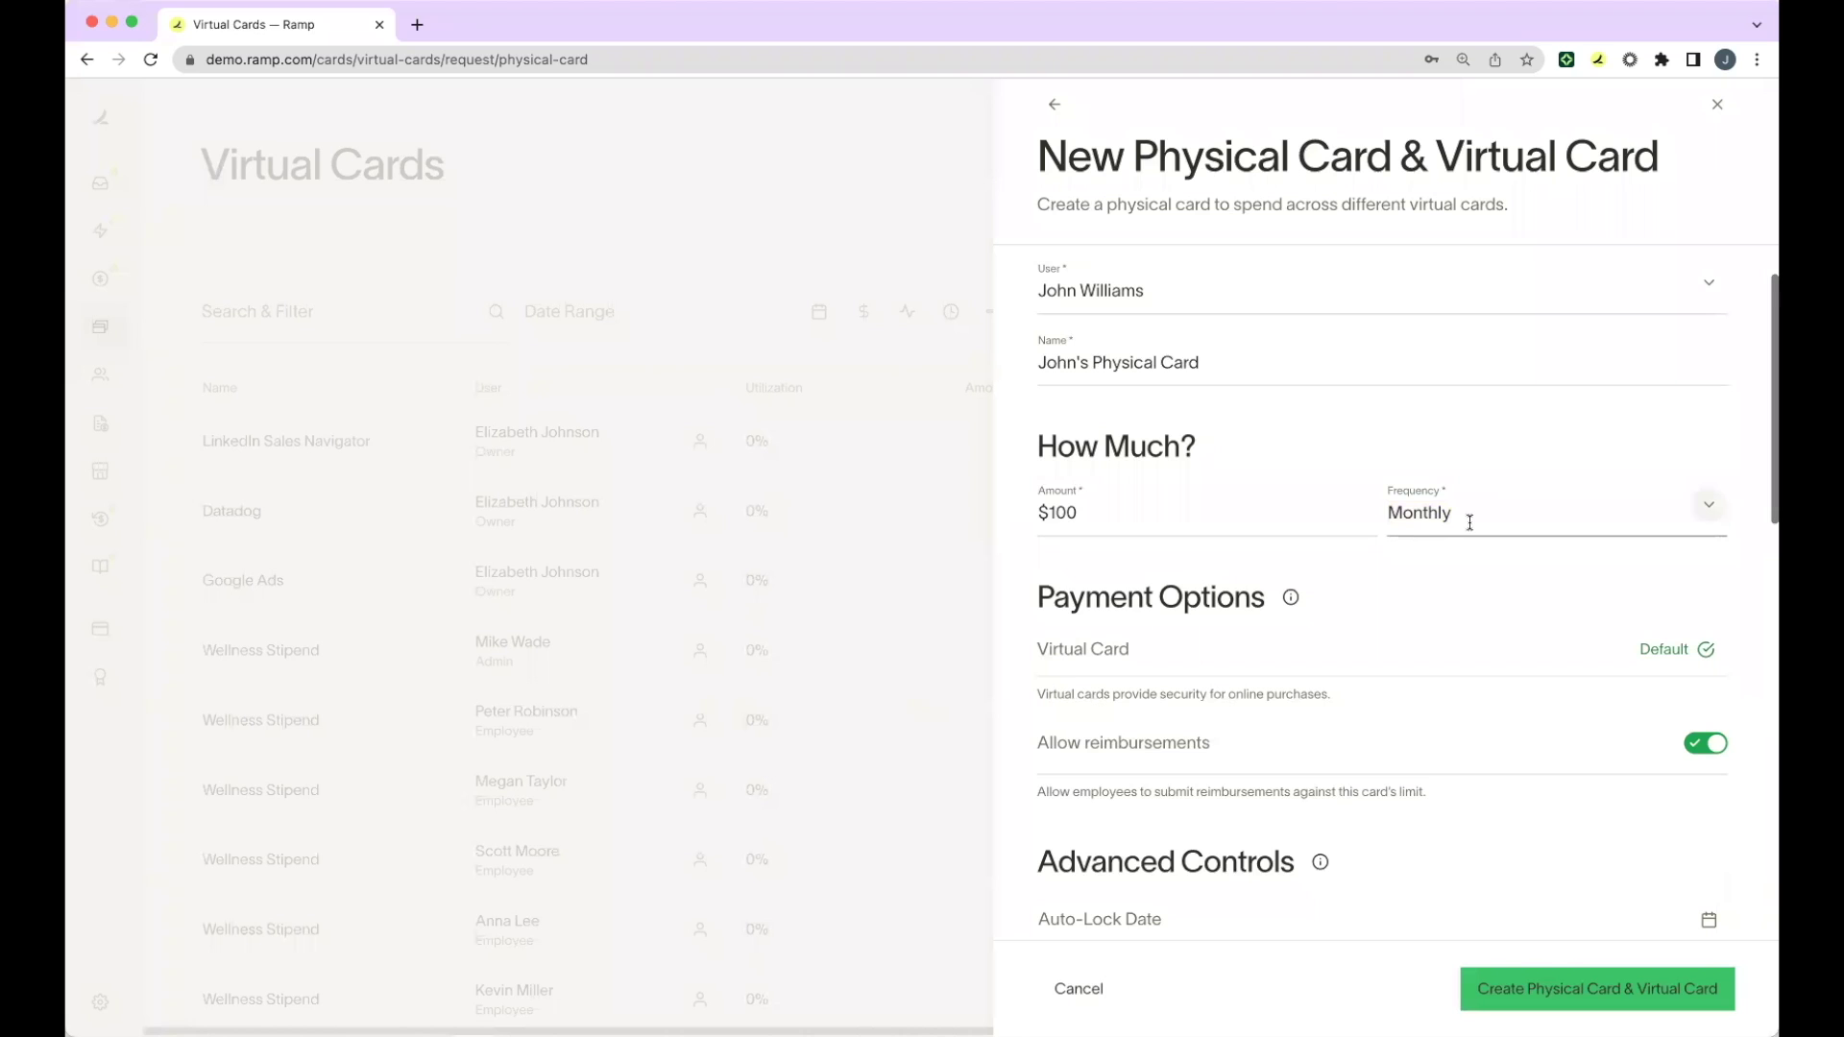
{"action": "scroll", "coordinate": [1184, 482], "scroll_direction": "down", "scroll_amount": 3}
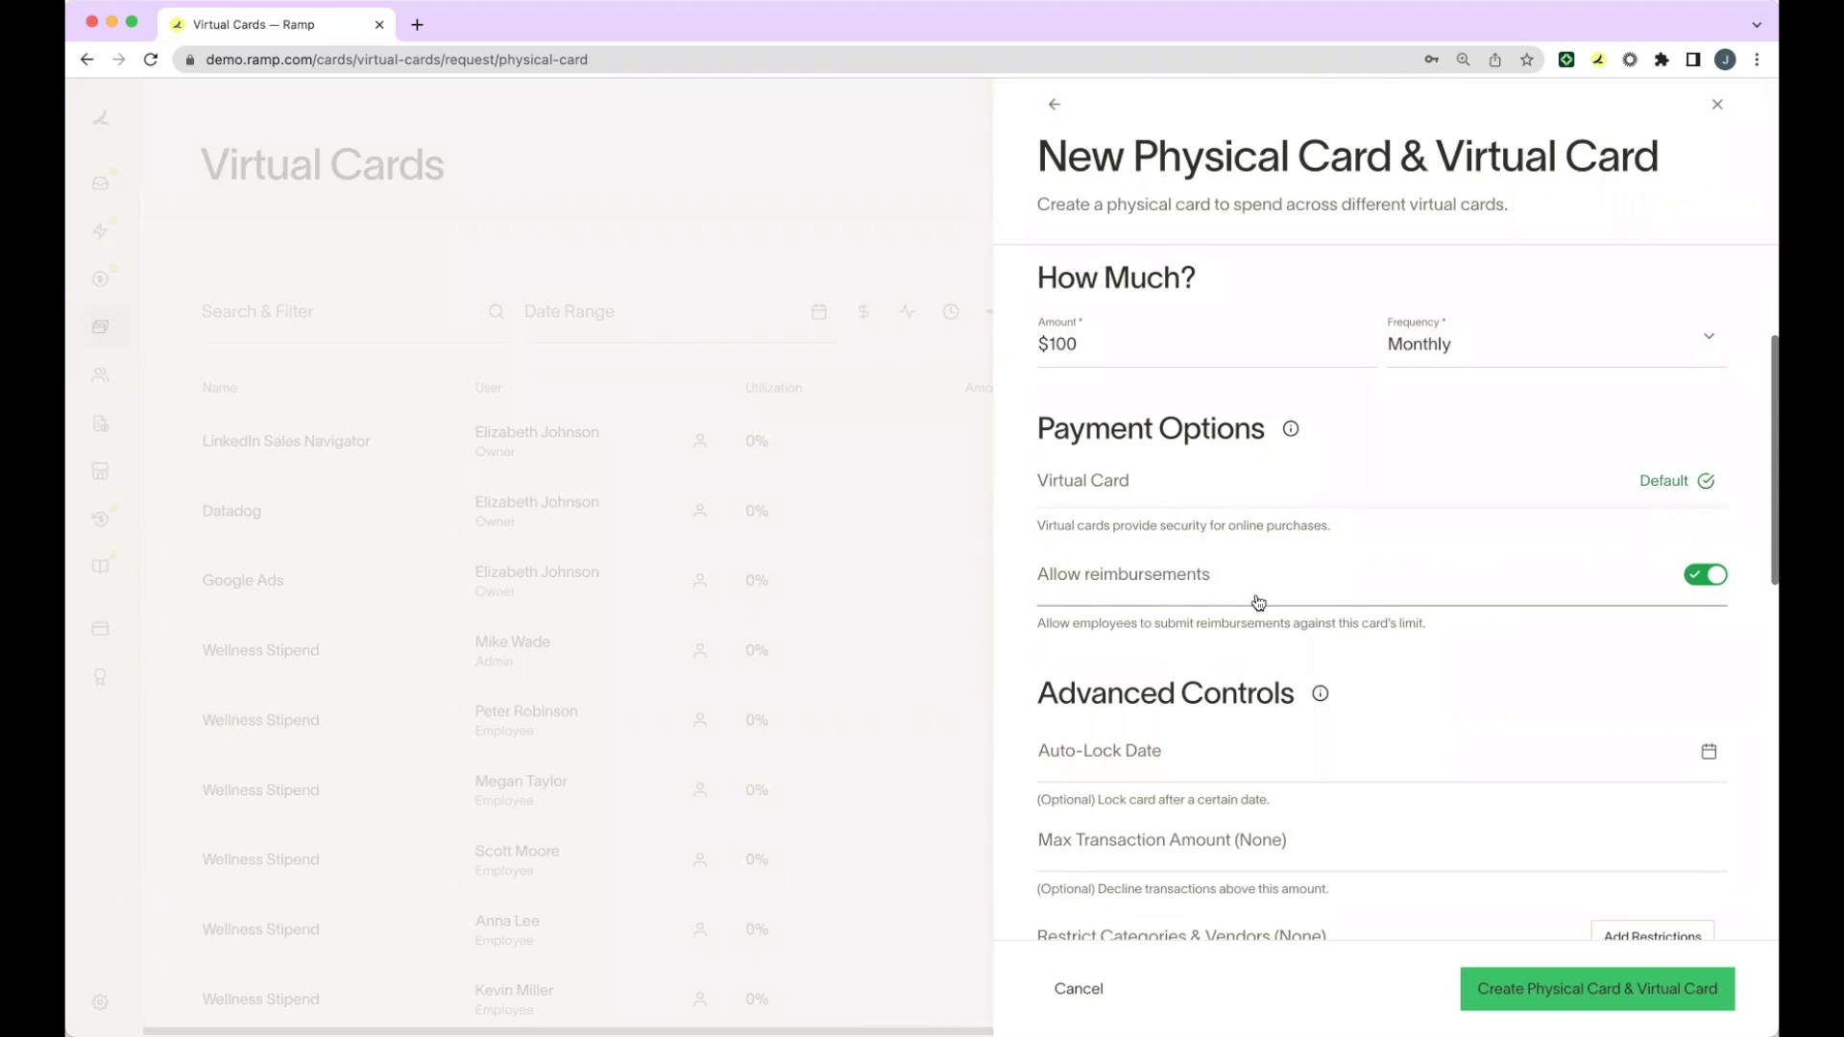
{"action": "scroll", "coordinate": [1258, 602], "scroll_direction": "down", "scroll_amount": 3}
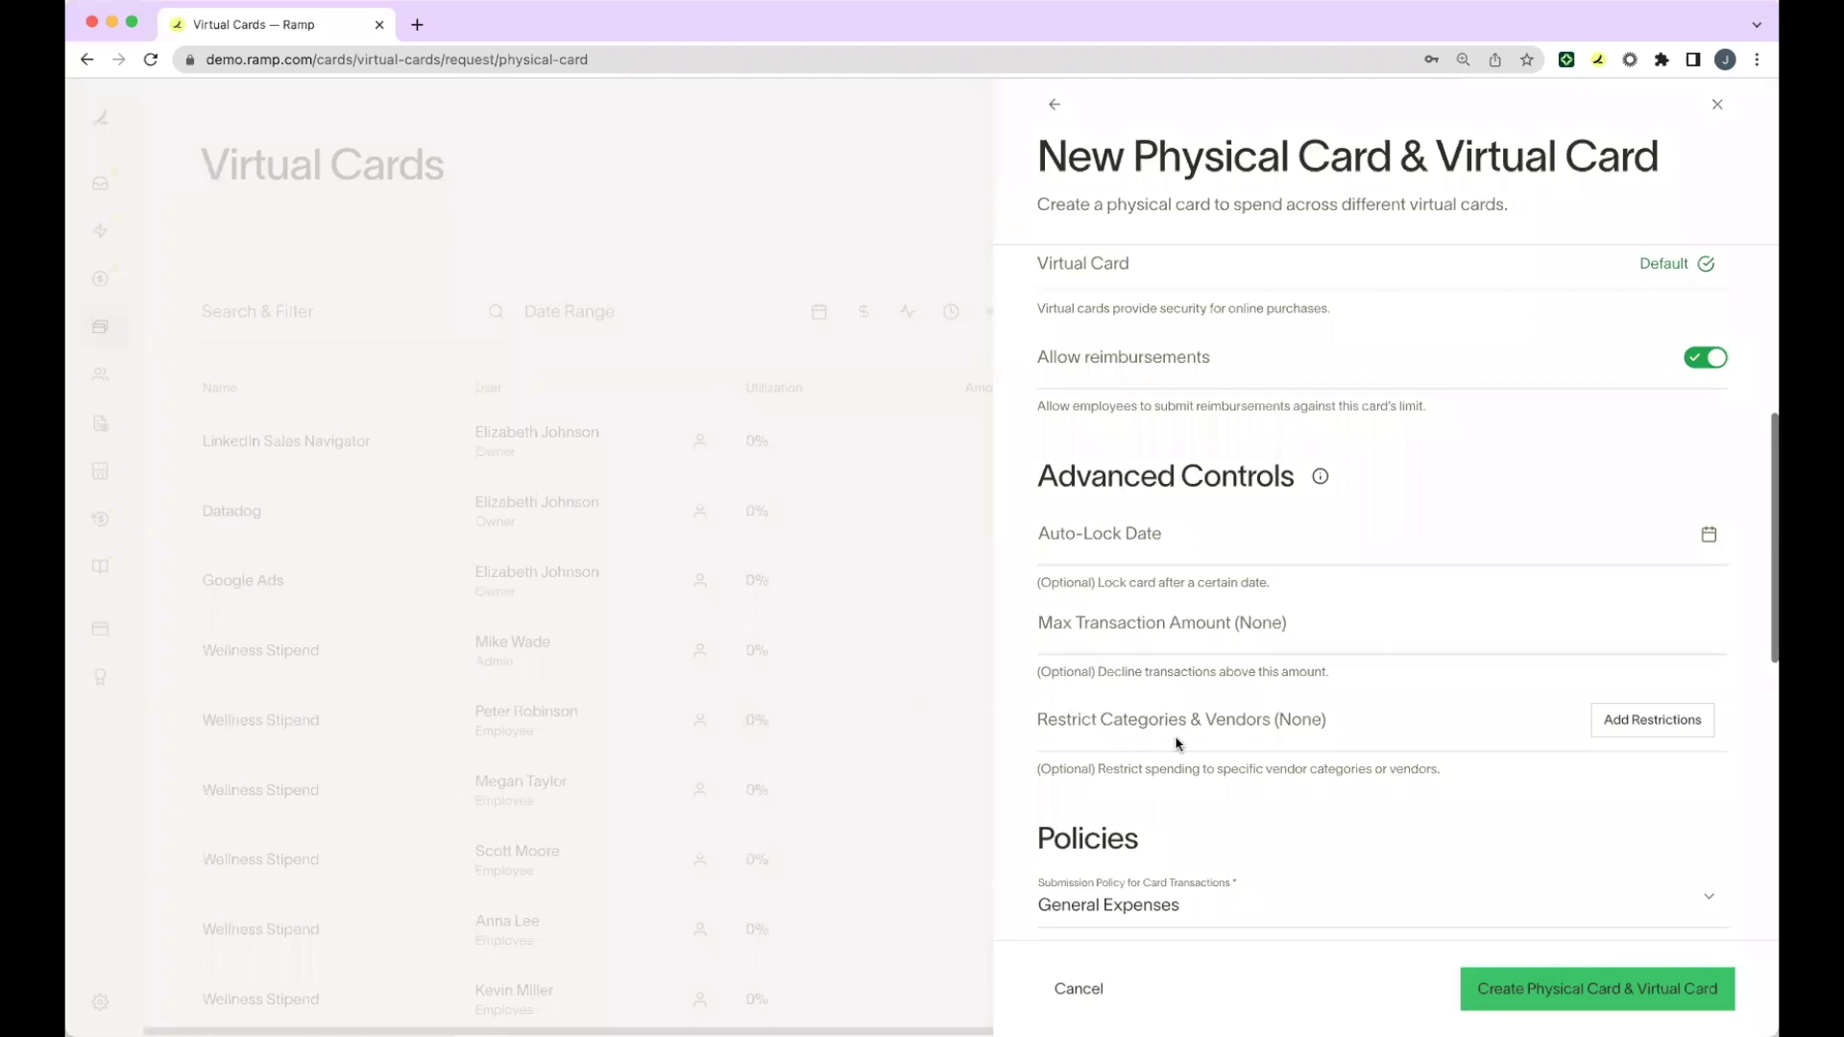
{"action": "scroll", "coordinate": [1177, 744], "scroll_direction": "down", "scroll_amount": 1}
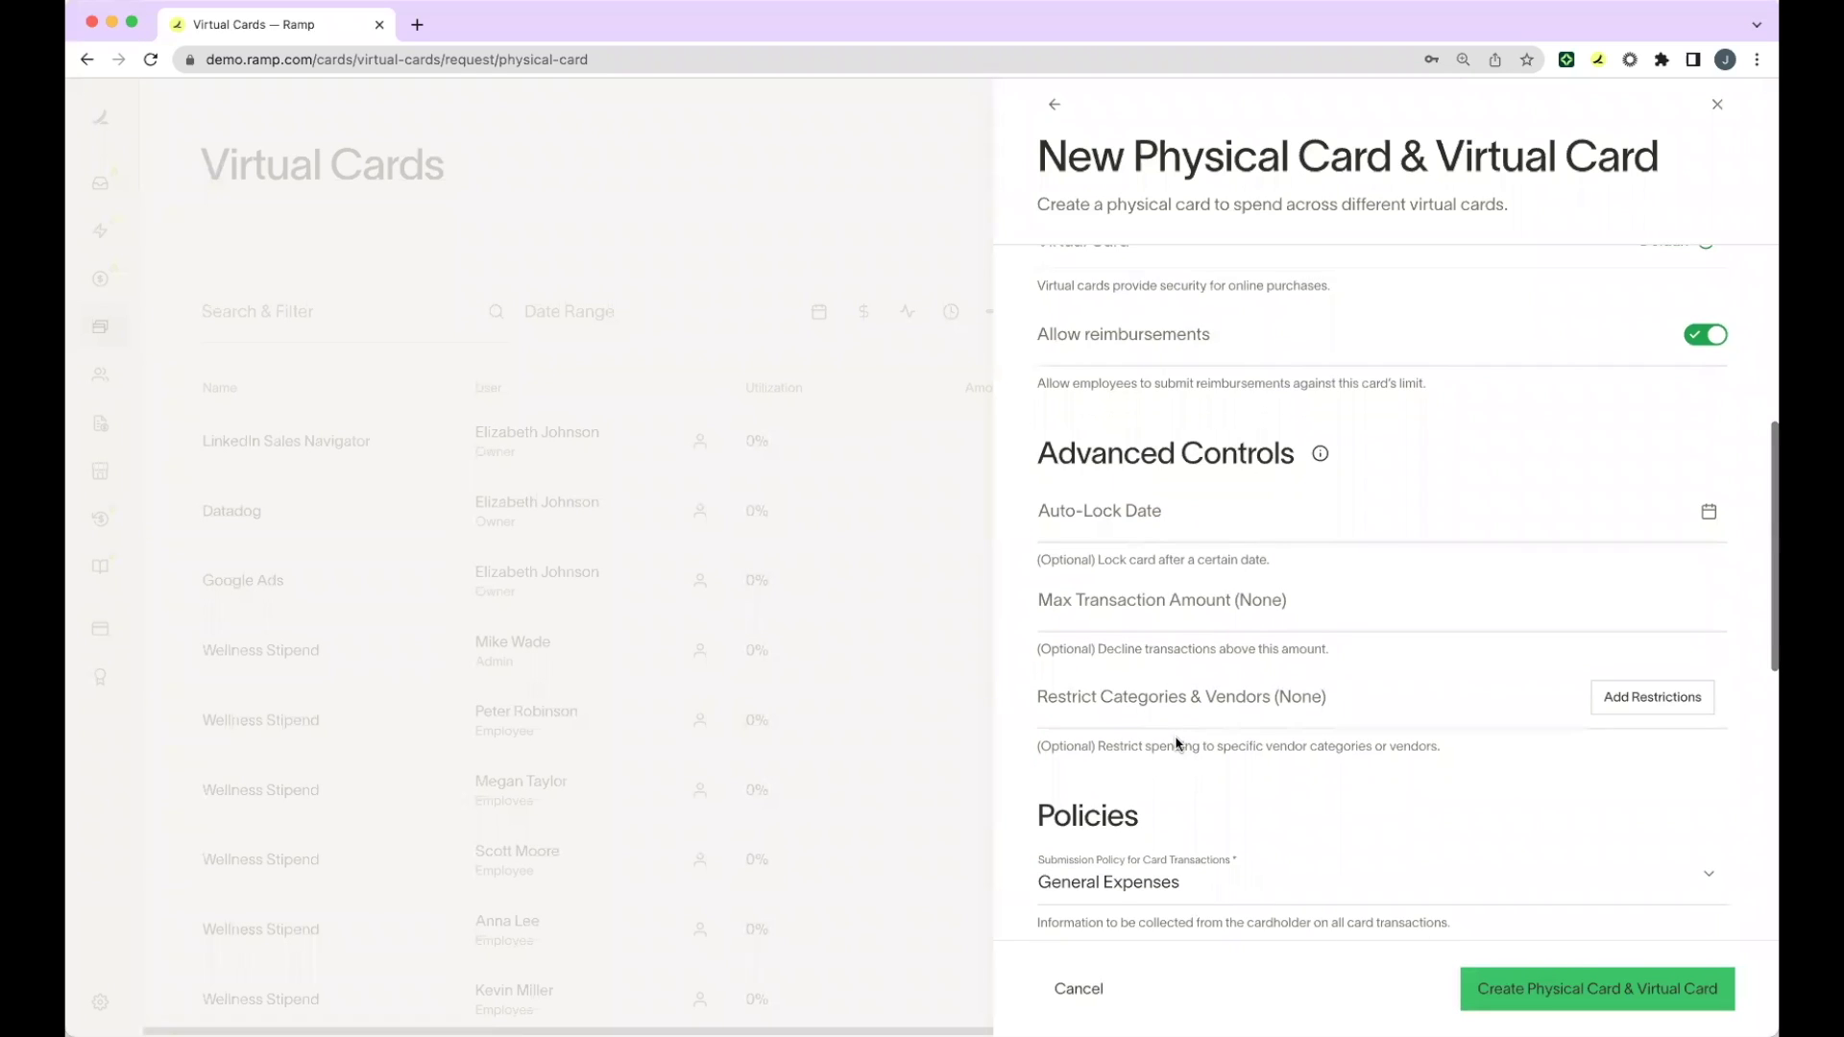
- Keep Auto-Approve Transaction as the review policy and scroll down to Shipping Address
{"action": "scroll", "coordinate": [1177, 744], "scroll_direction": "down", "scroll_amount": 5}
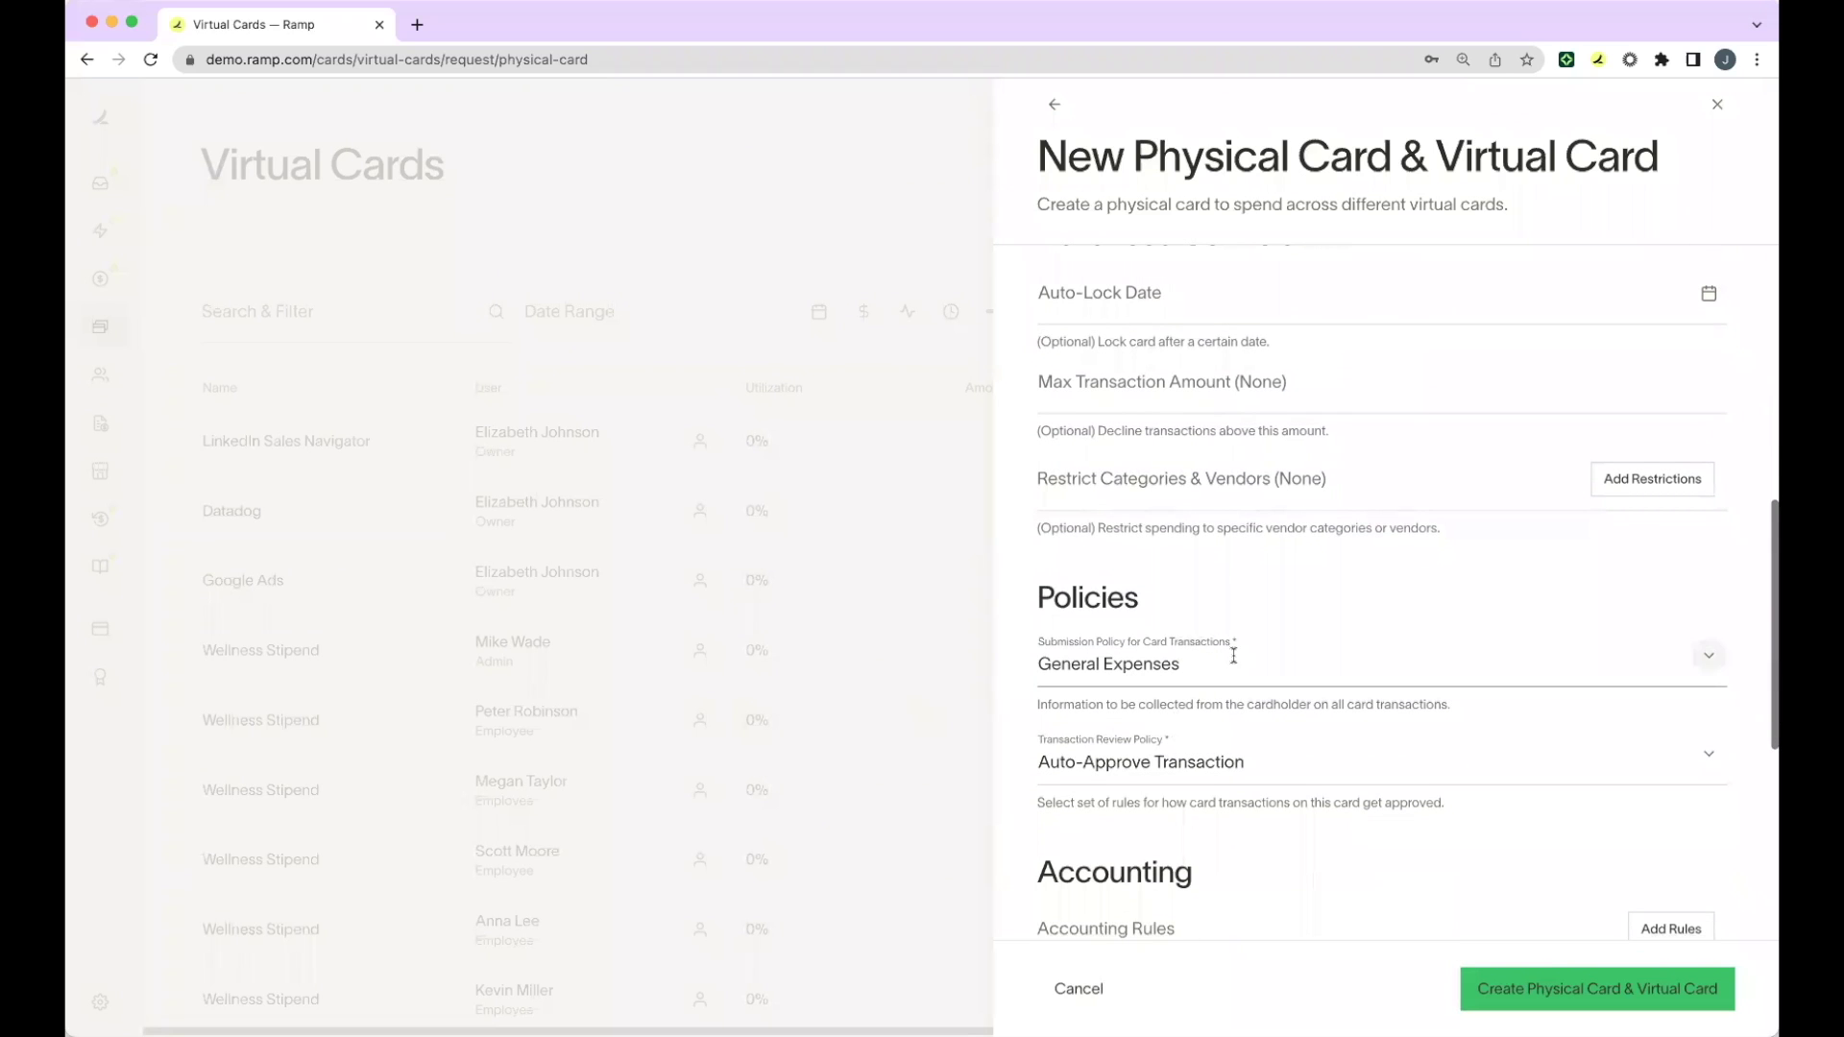
{"action": "left_click", "coordinate": [1239, 750]}
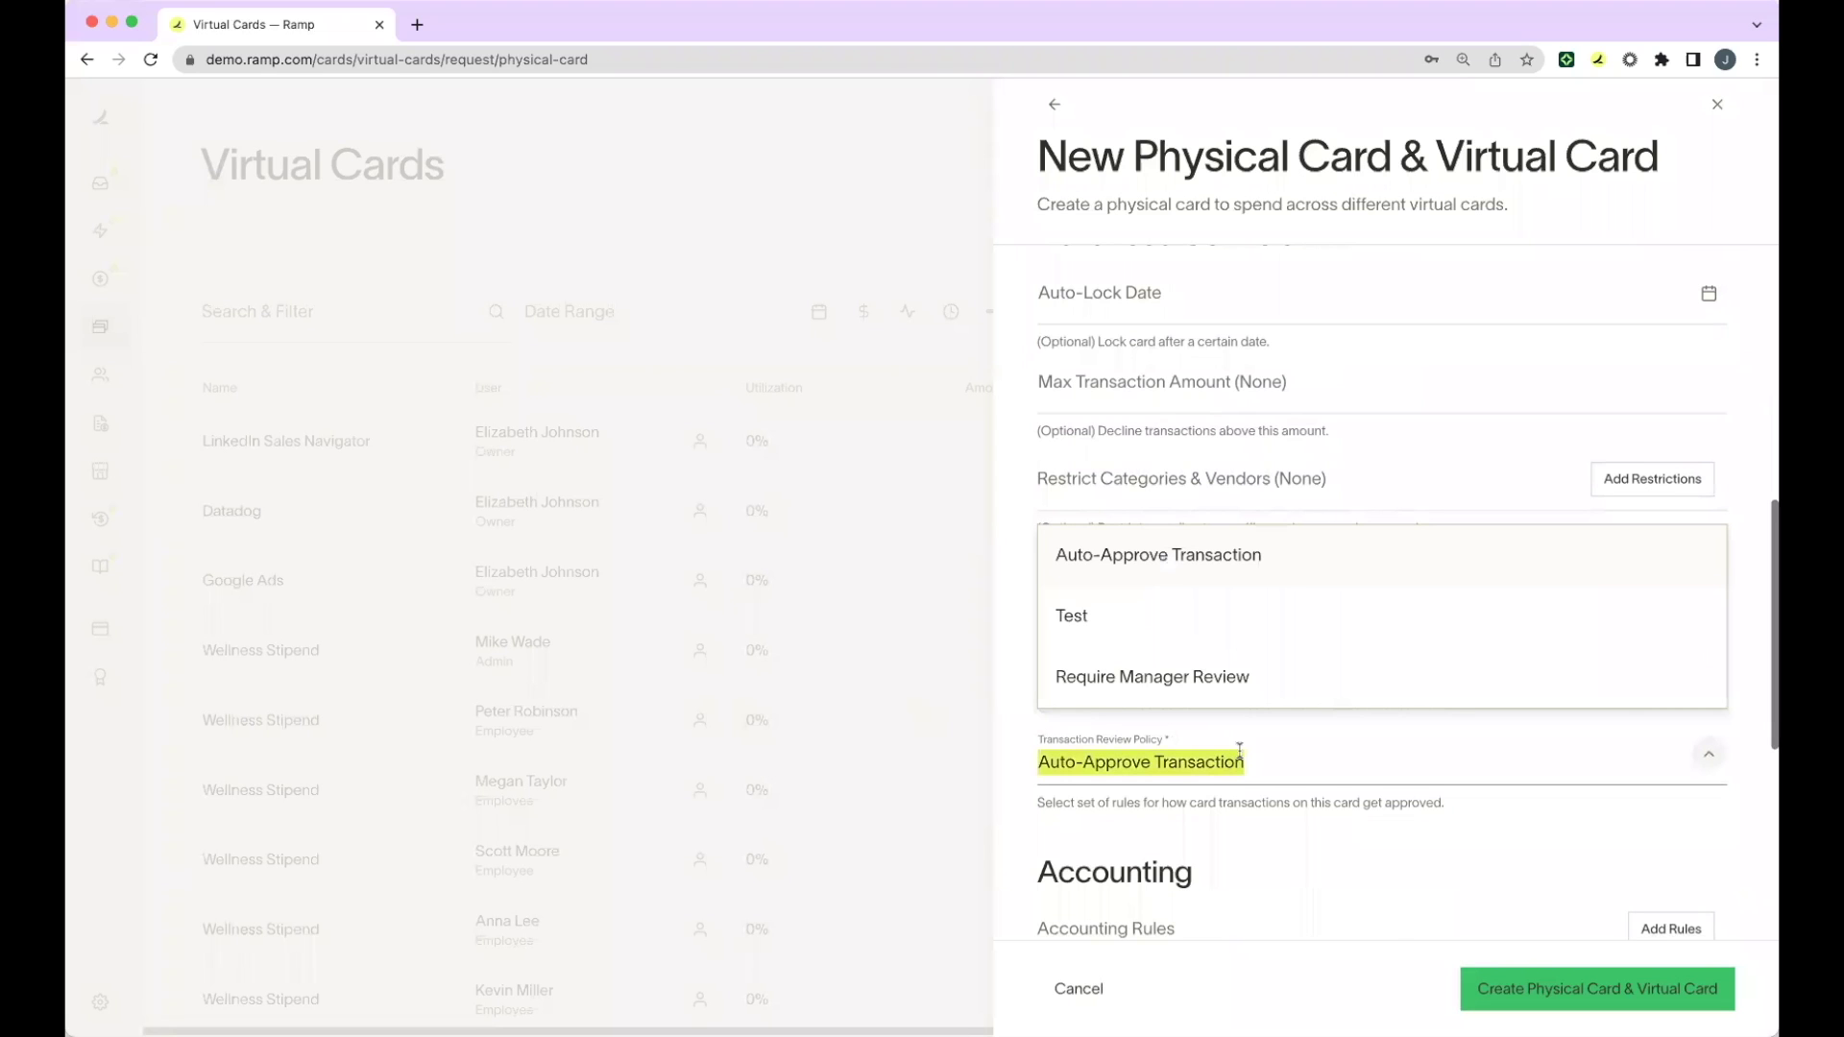
{"action": "scroll", "coordinate": [1253, 784], "scroll_direction": "down", "scroll_amount": 4}
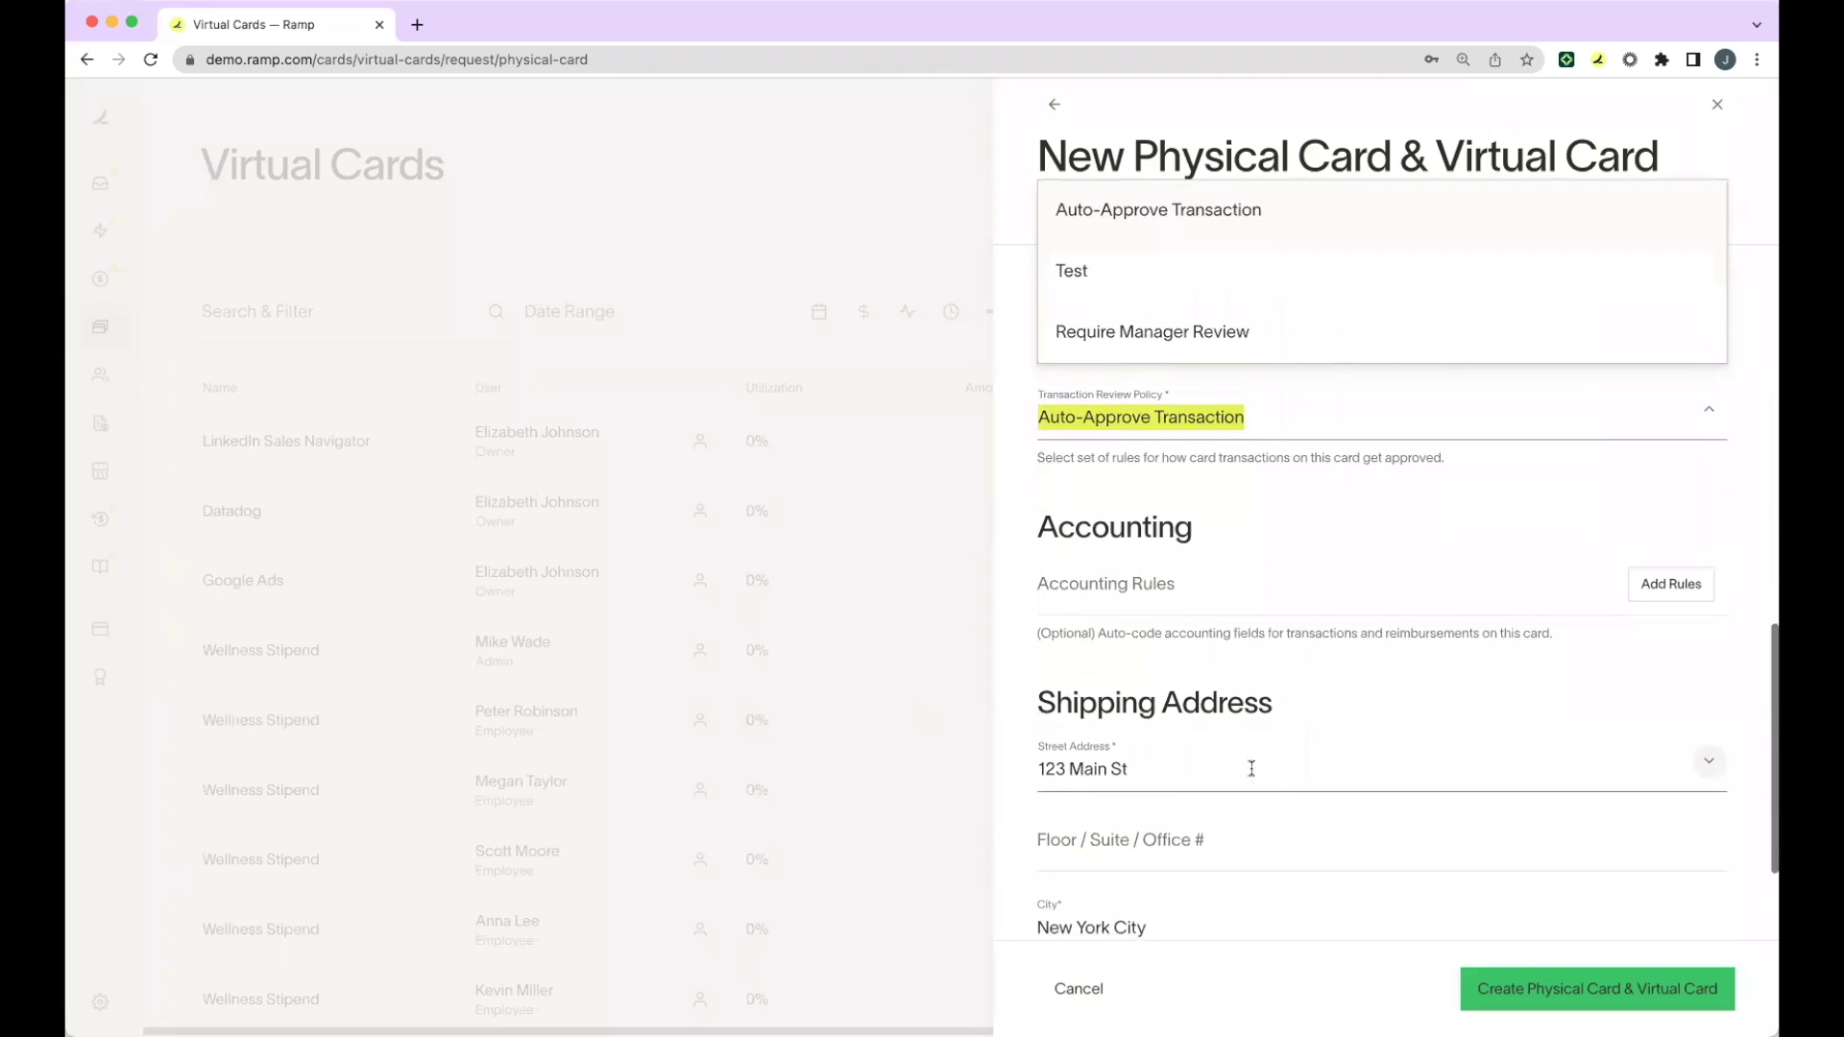
{"action": "scroll", "coordinate": [1227, 626], "scroll_direction": "down", "scroll_amount": 2}
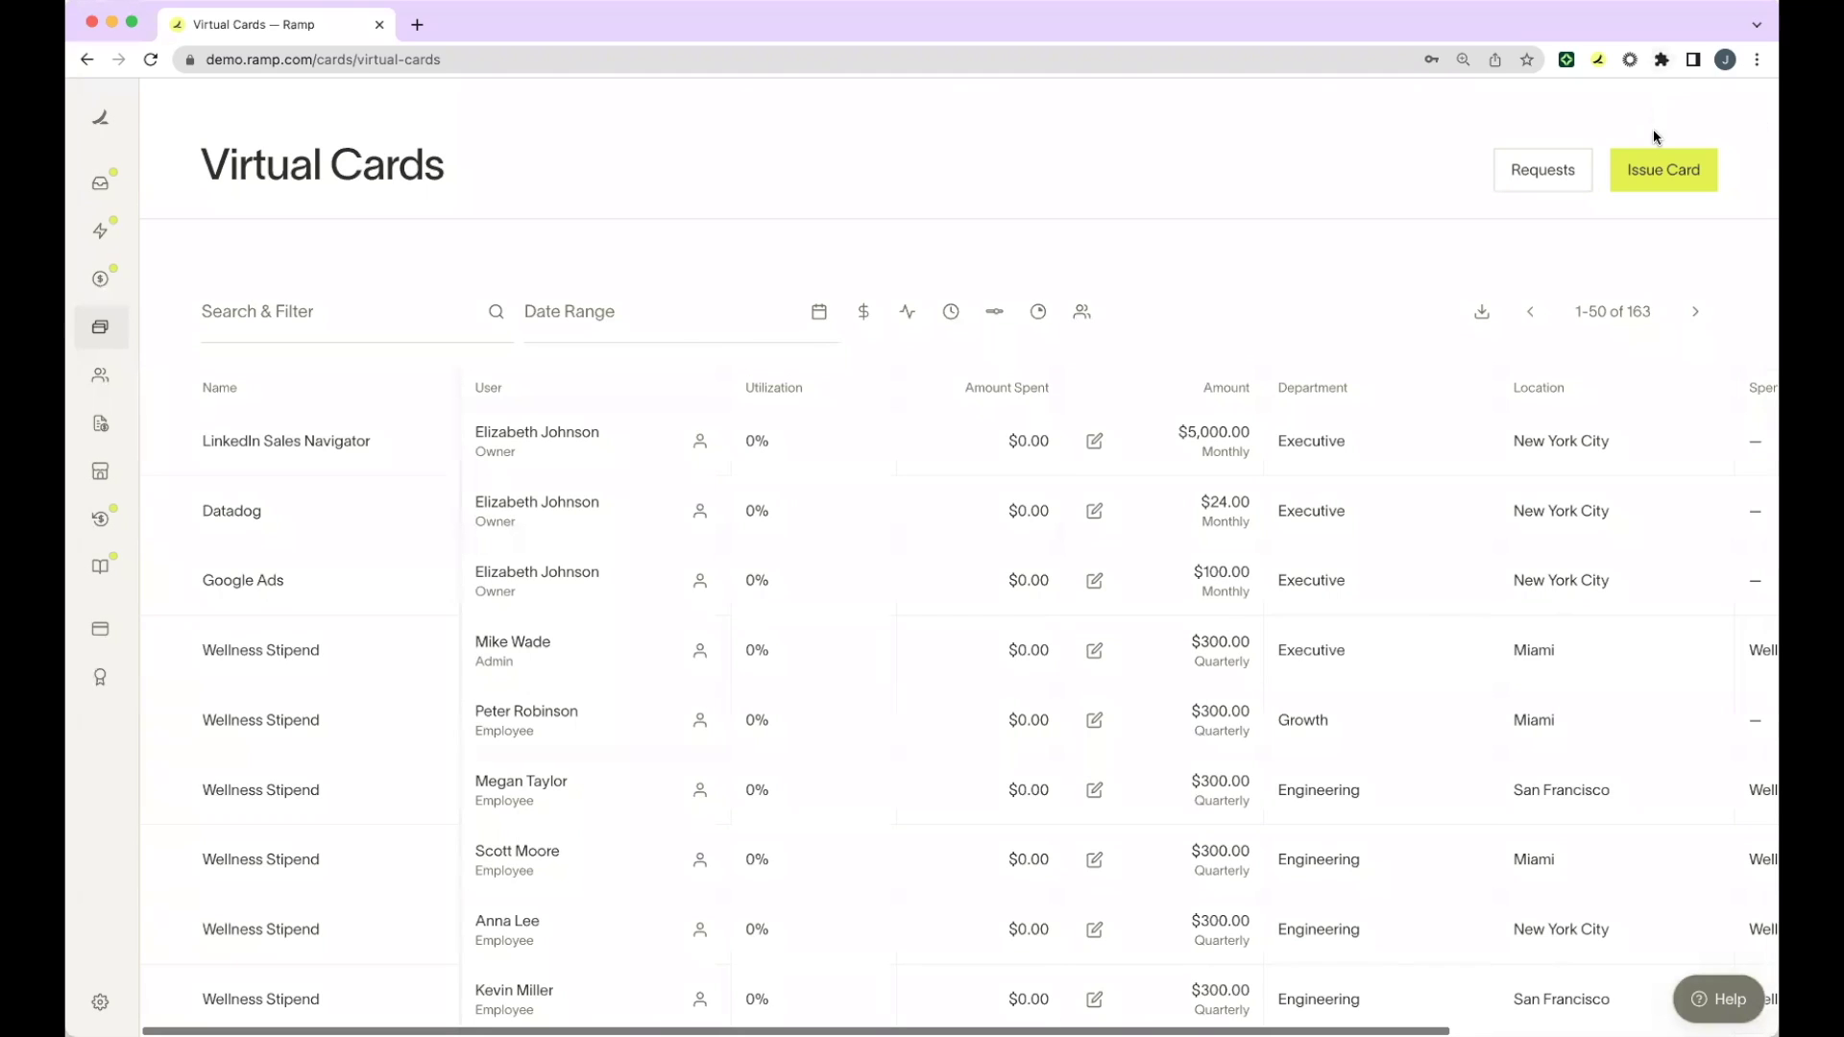
- Start a new virtual card and name it LinkedIn Recruiter
{"action": "left_click", "coordinate": [1654, 165]}
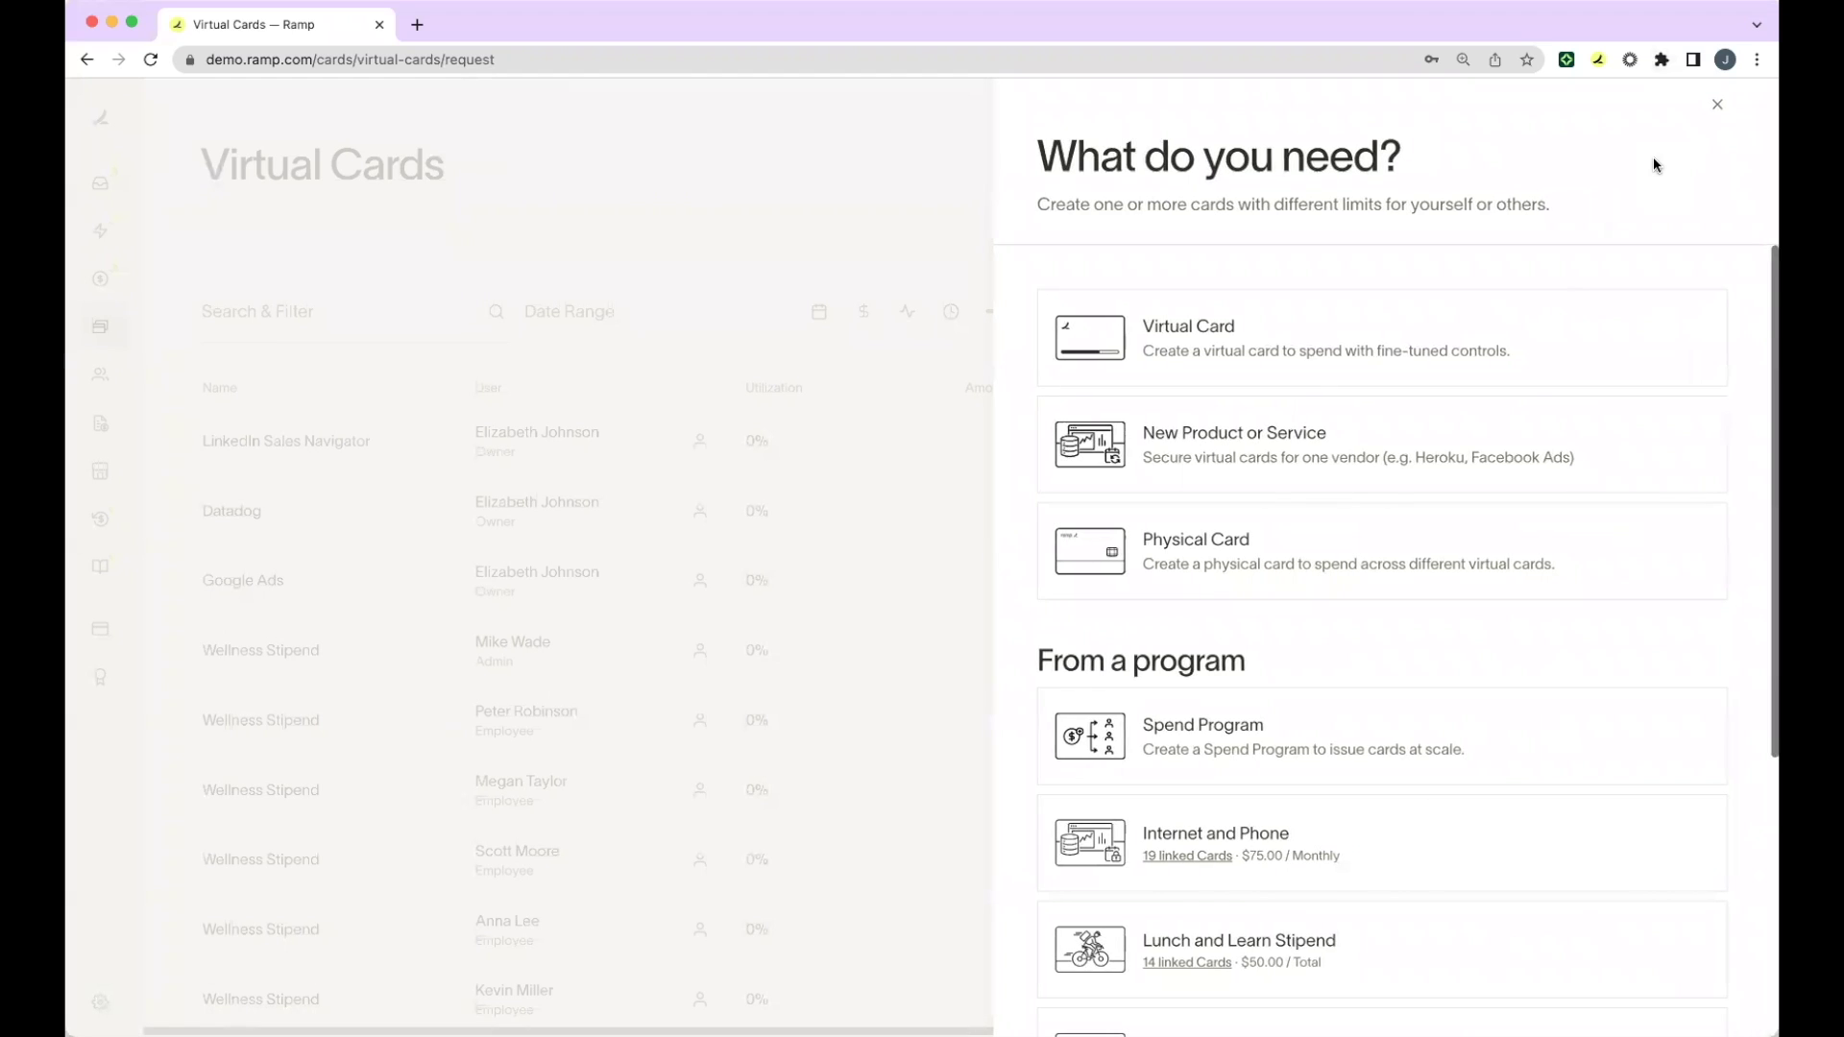
{"action": "left_click", "coordinate": [1548, 323]}
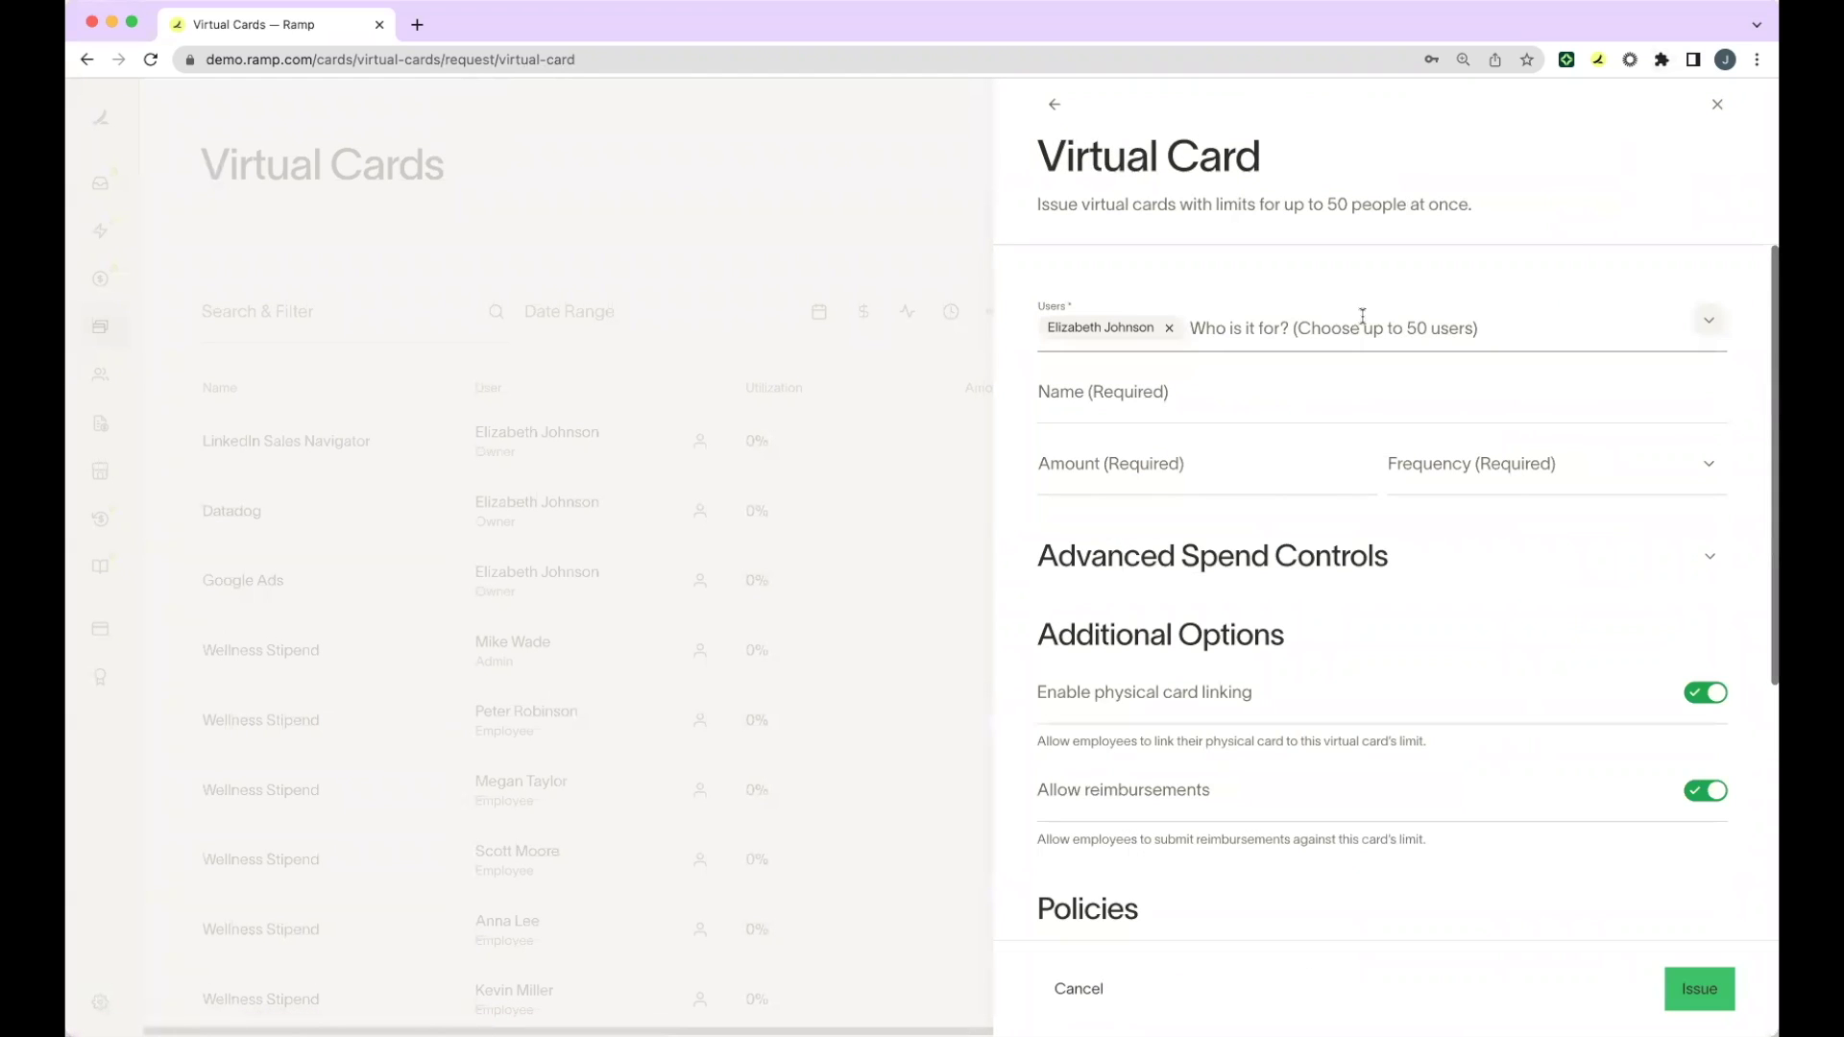
{"action": "left_click", "coordinate": [1180, 392]}
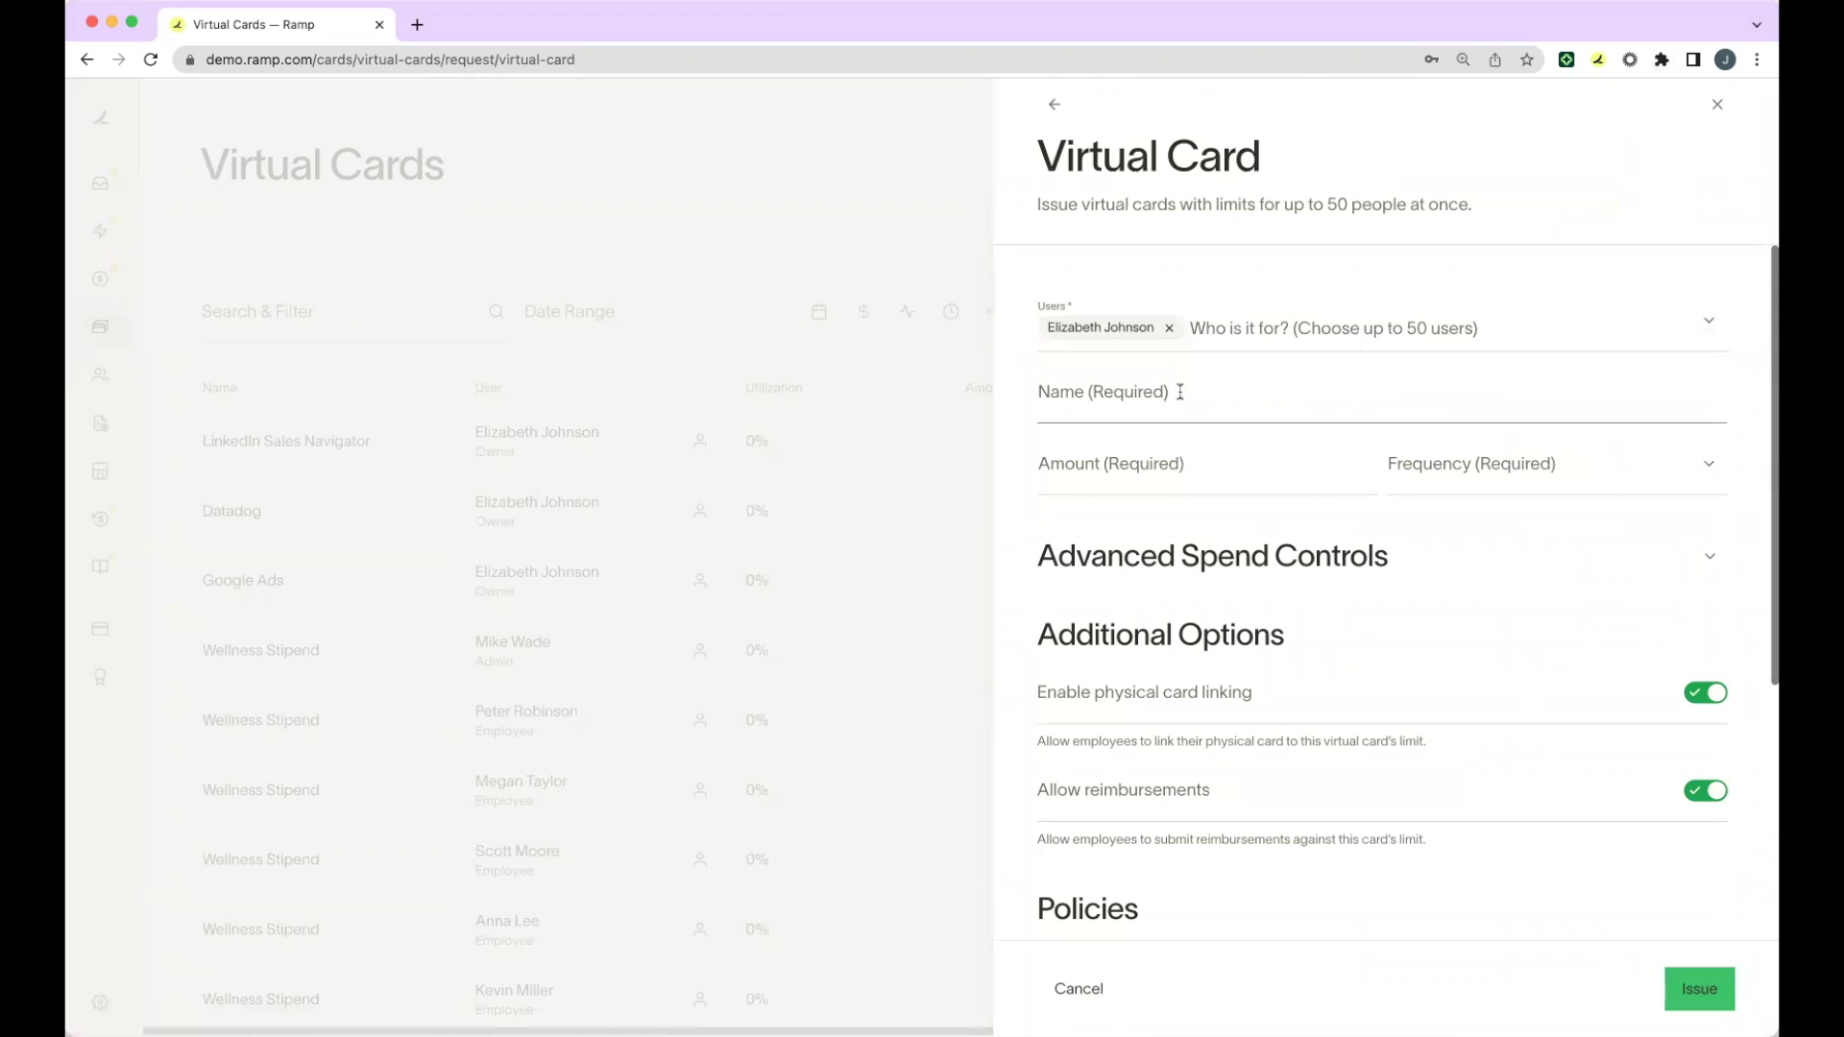
{"action": "left_click", "coordinate": [1179, 392]}
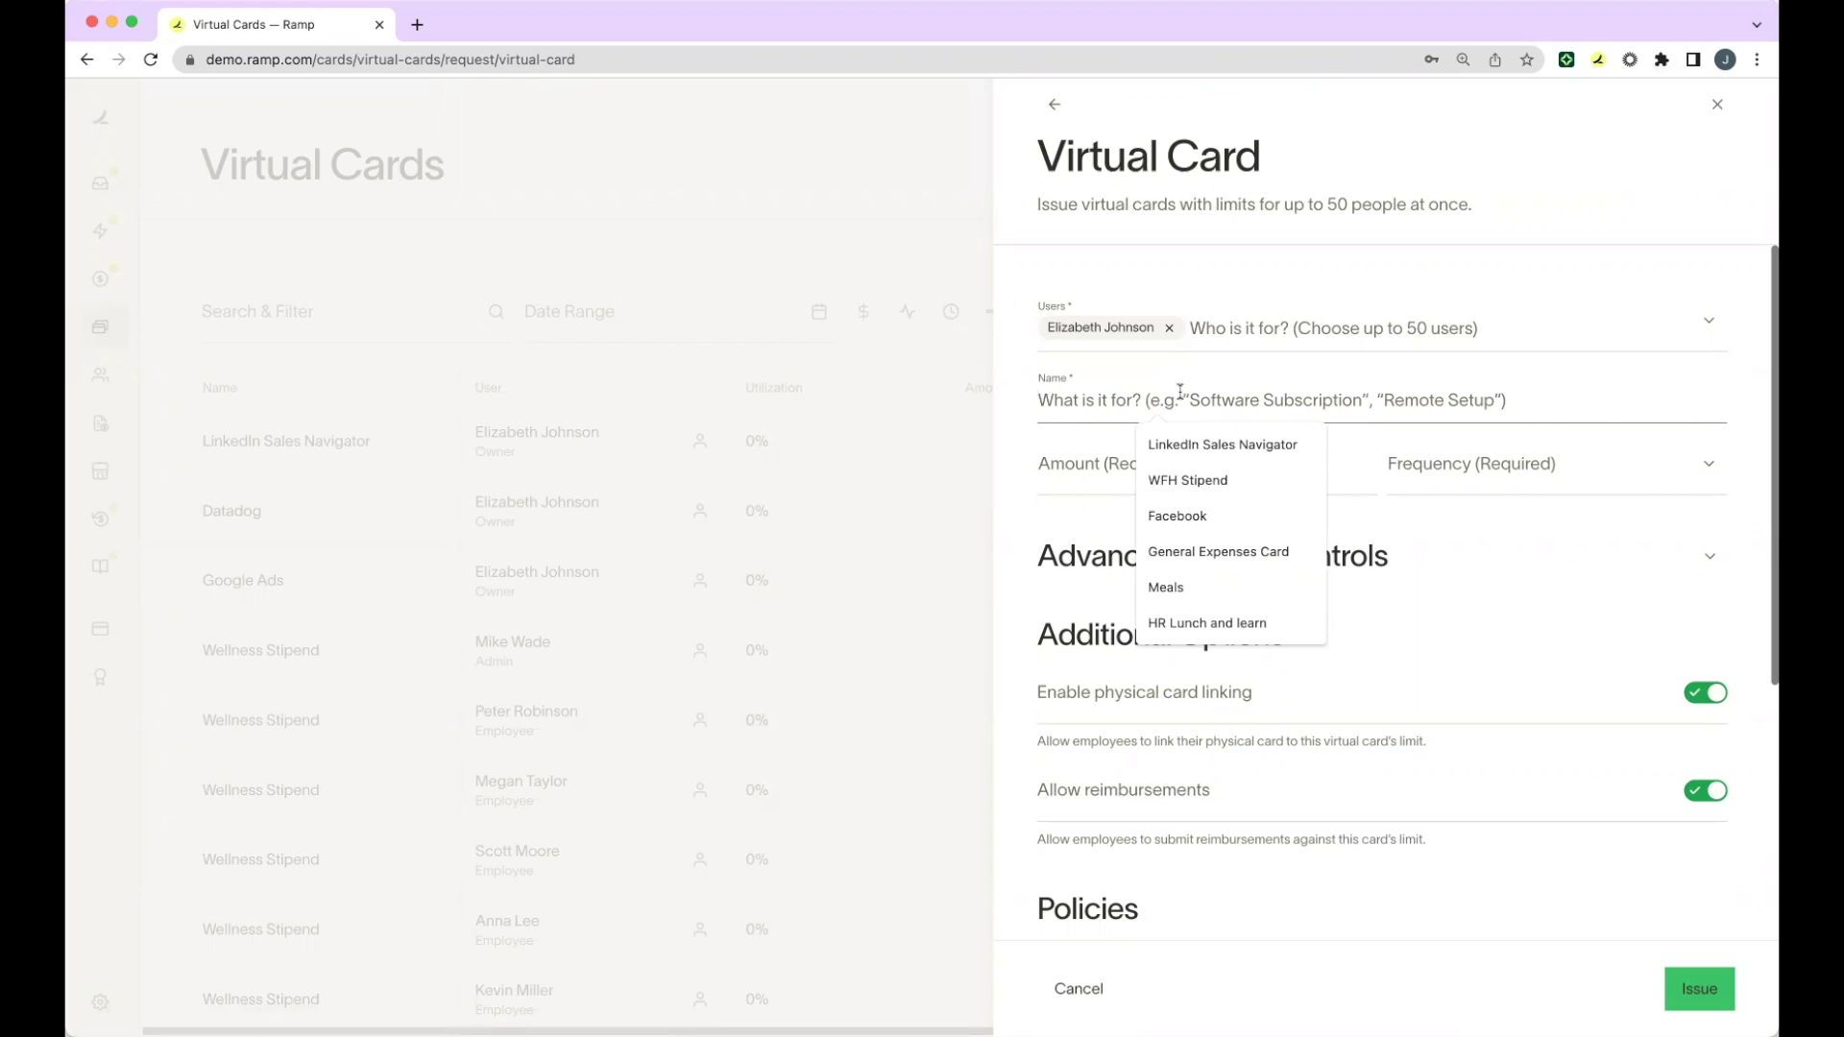
{"action": "type", "text": "L"}
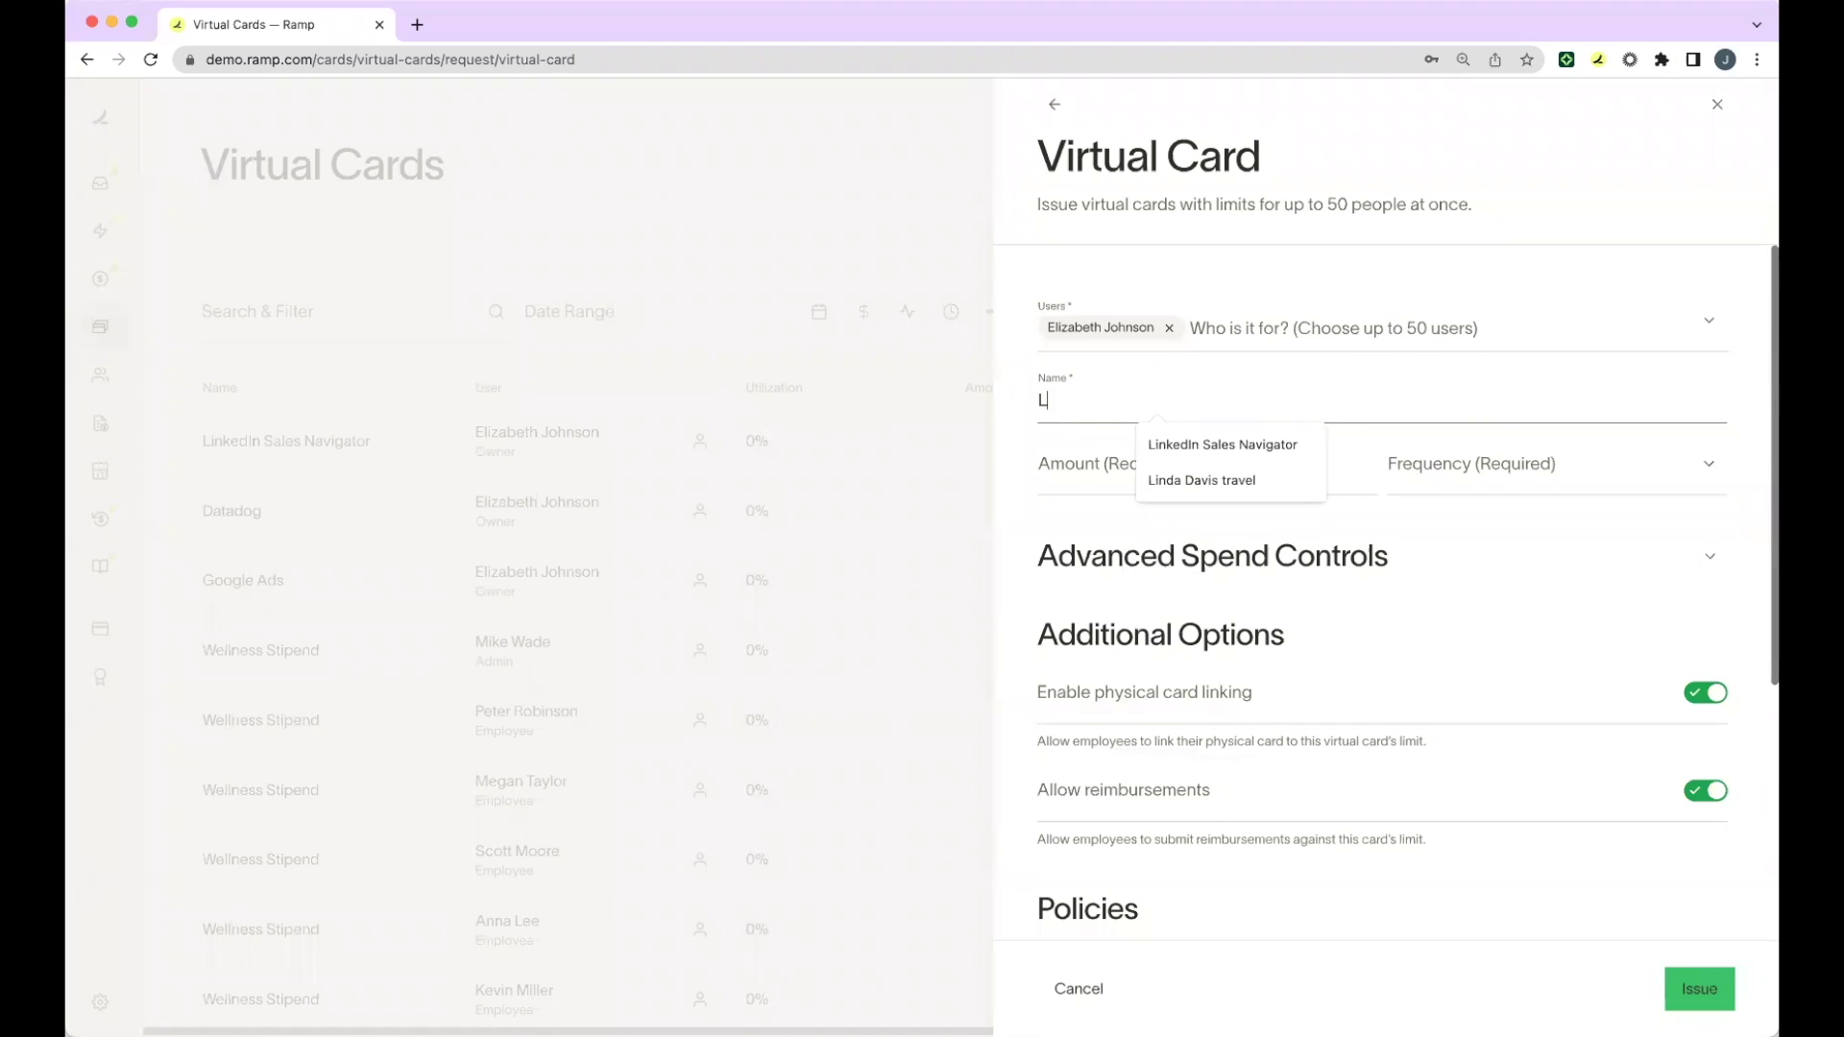
{"action": "type", "text": "inkedIn Recruiter"}
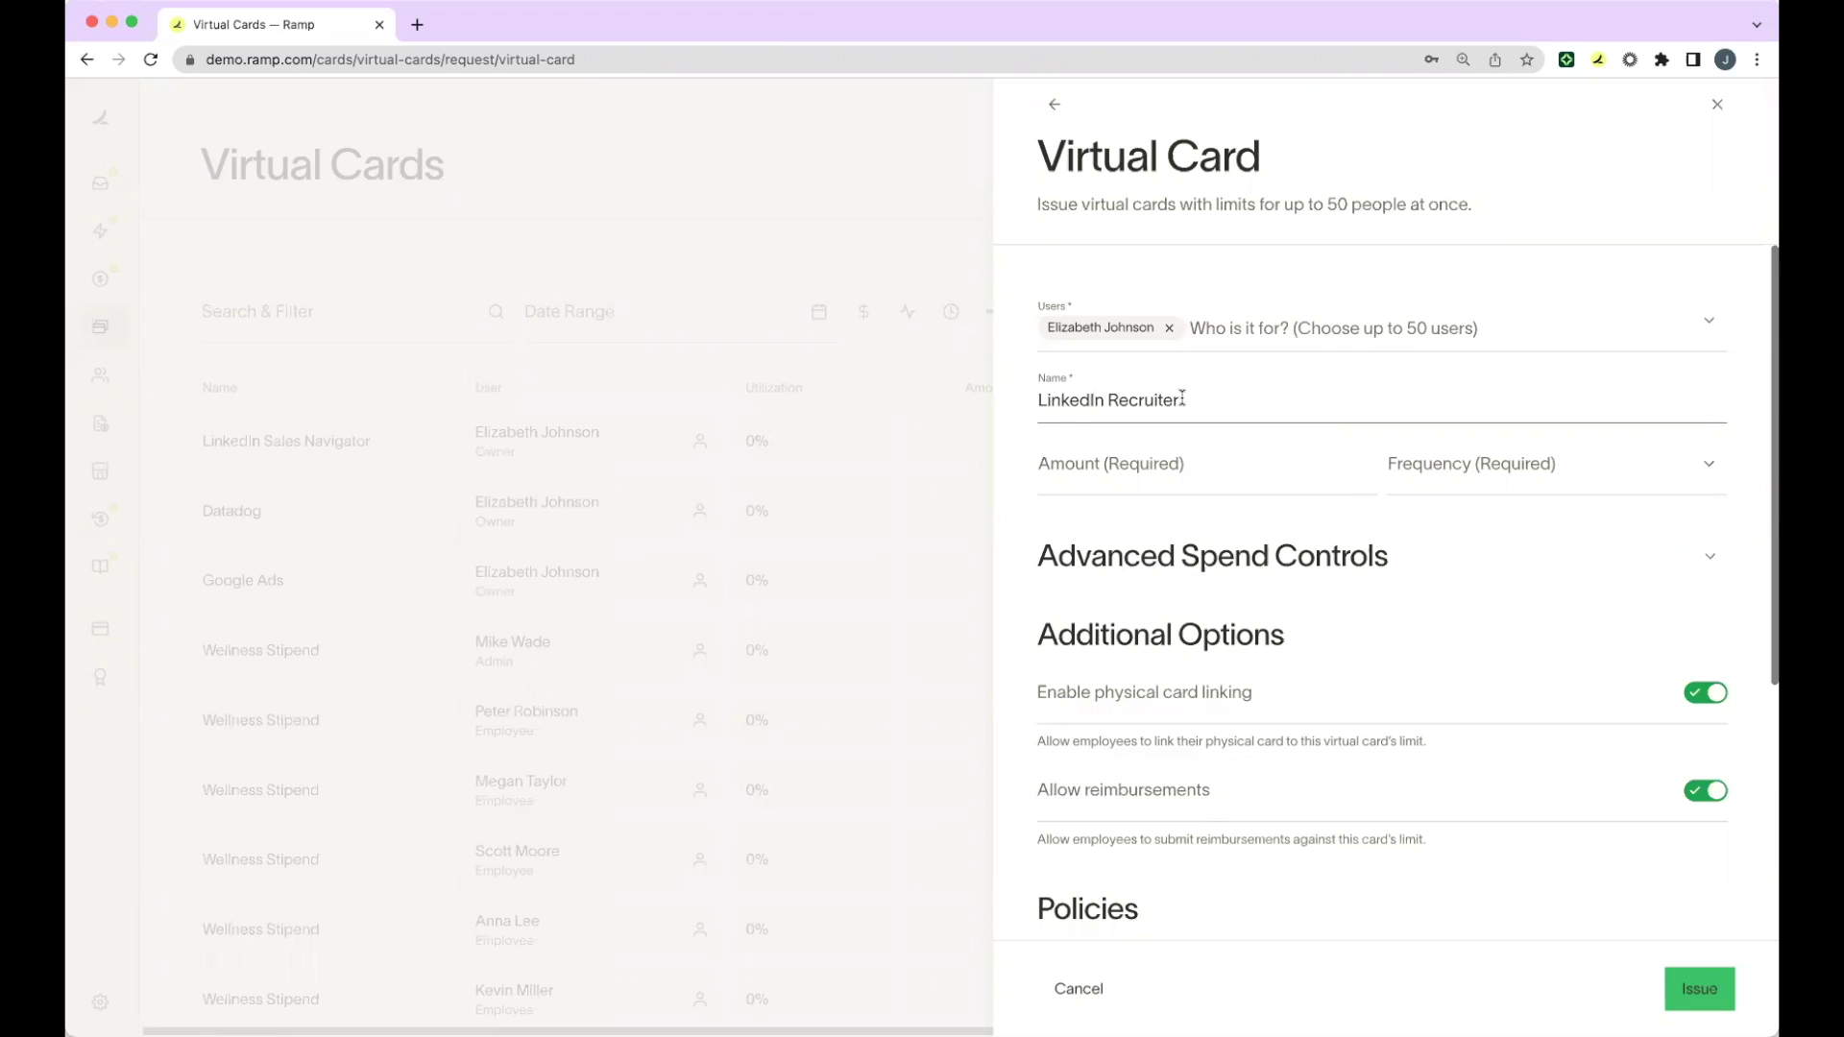
- Give the virtual card a $5,000 limit that resets monthly
{"action": "left_click", "coordinate": [1199, 464]}
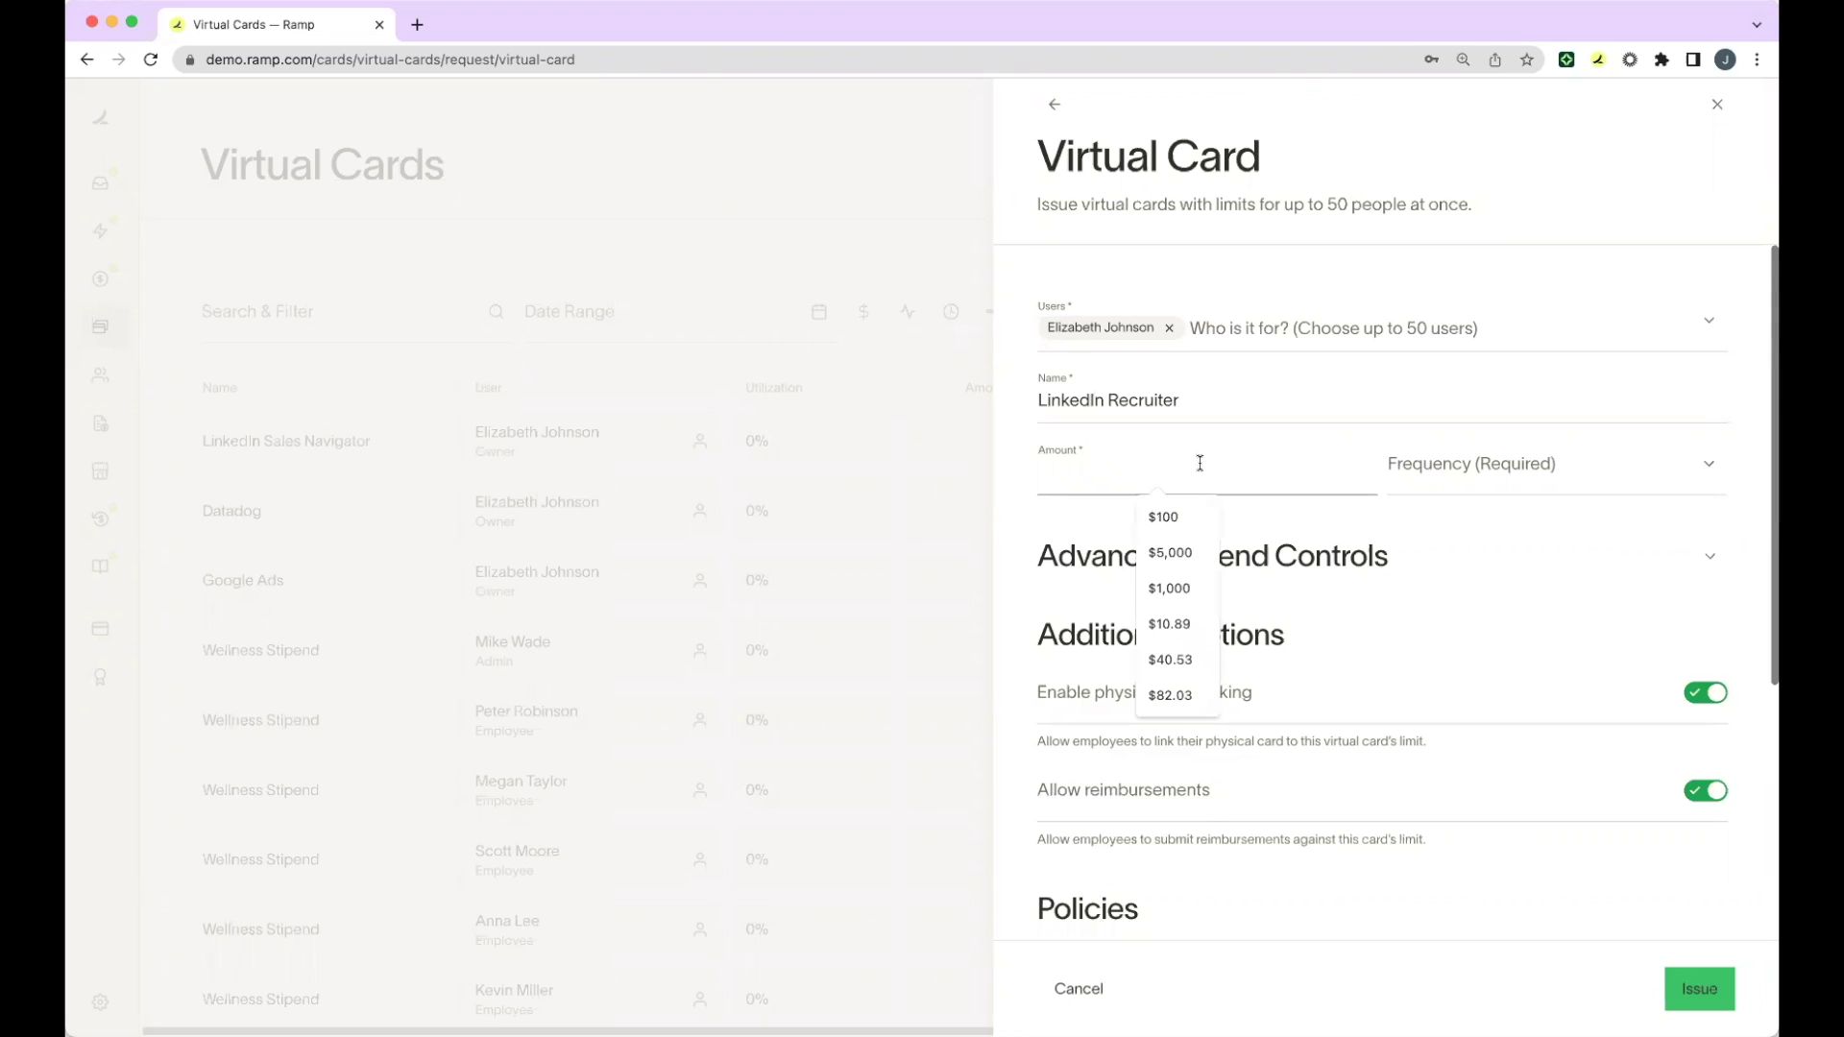
{"action": "left_click", "coordinate": [1170, 554]}
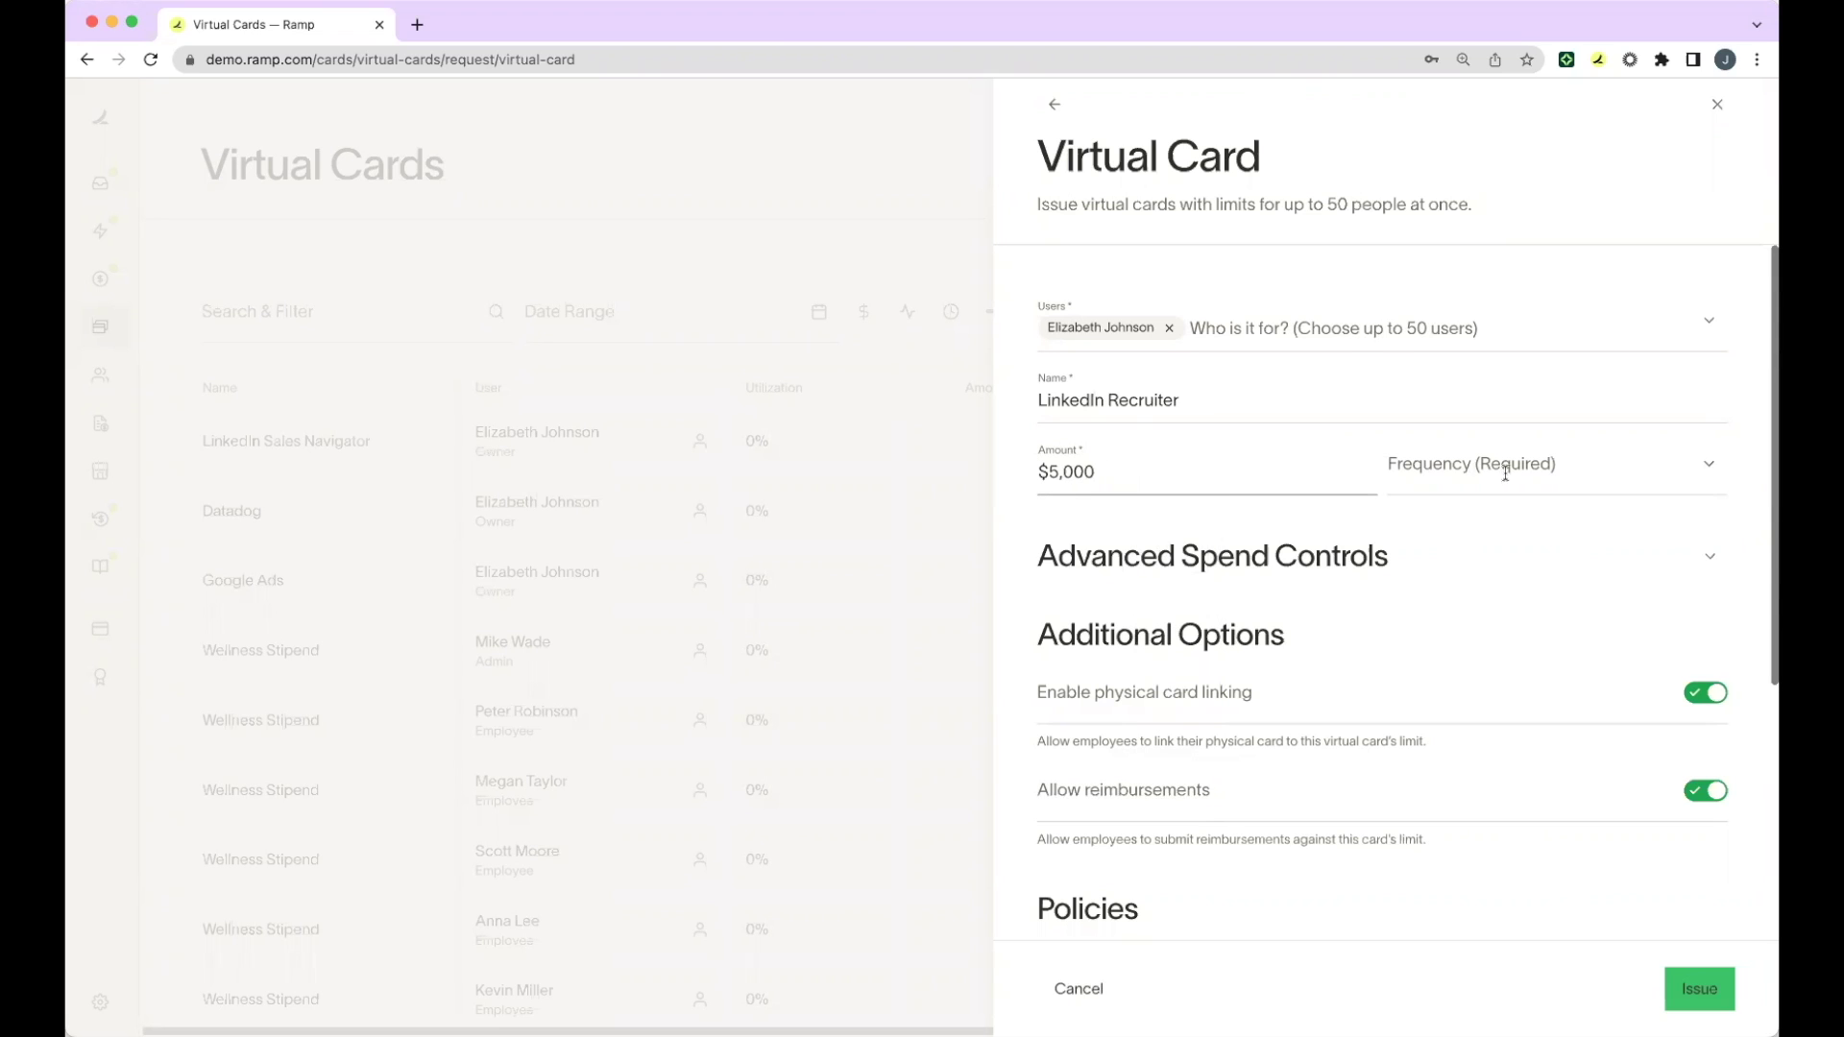
{"action": "left_click", "coordinate": [1505, 468]}
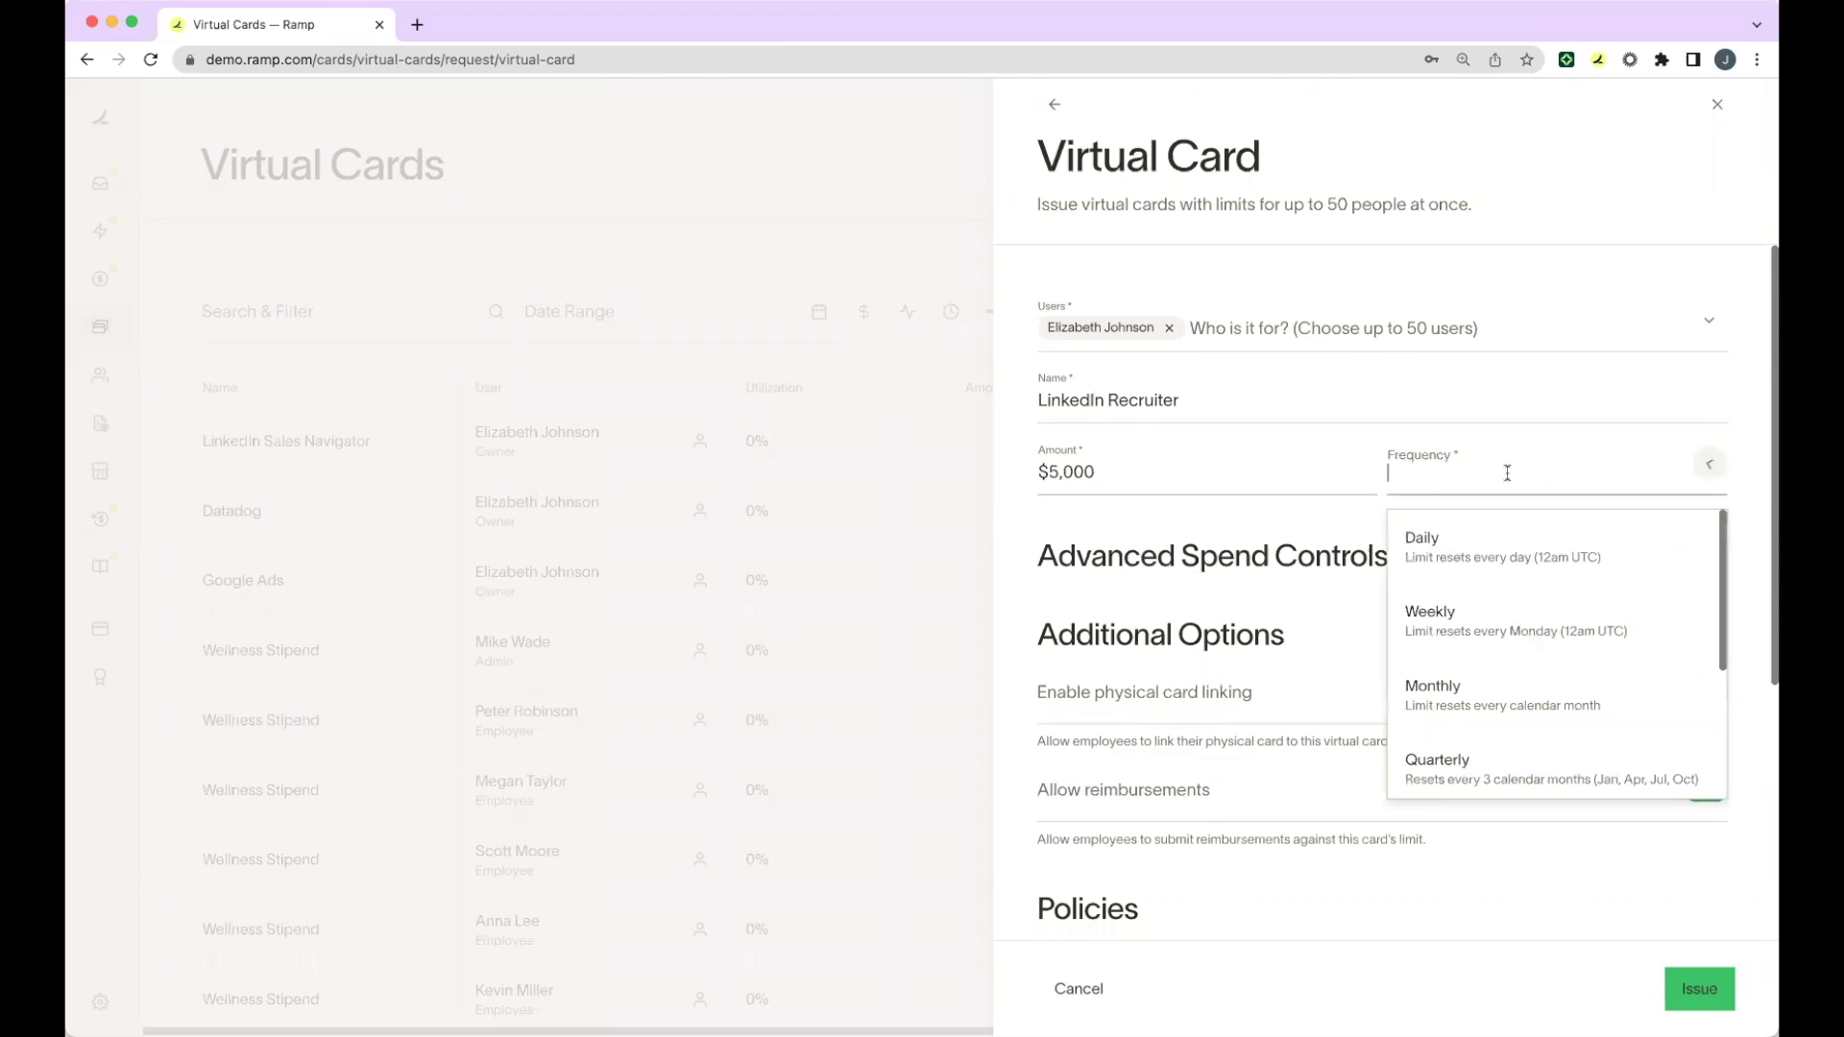
{"action": "left_click", "coordinate": [1530, 683]}
- Expand and collapse Advanced Spend Controls to review the $5,000 monthly card's options
{"action": "scroll", "coordinate": [1530, 684], "scroll_direction": "down", "scroll_amount": 3}
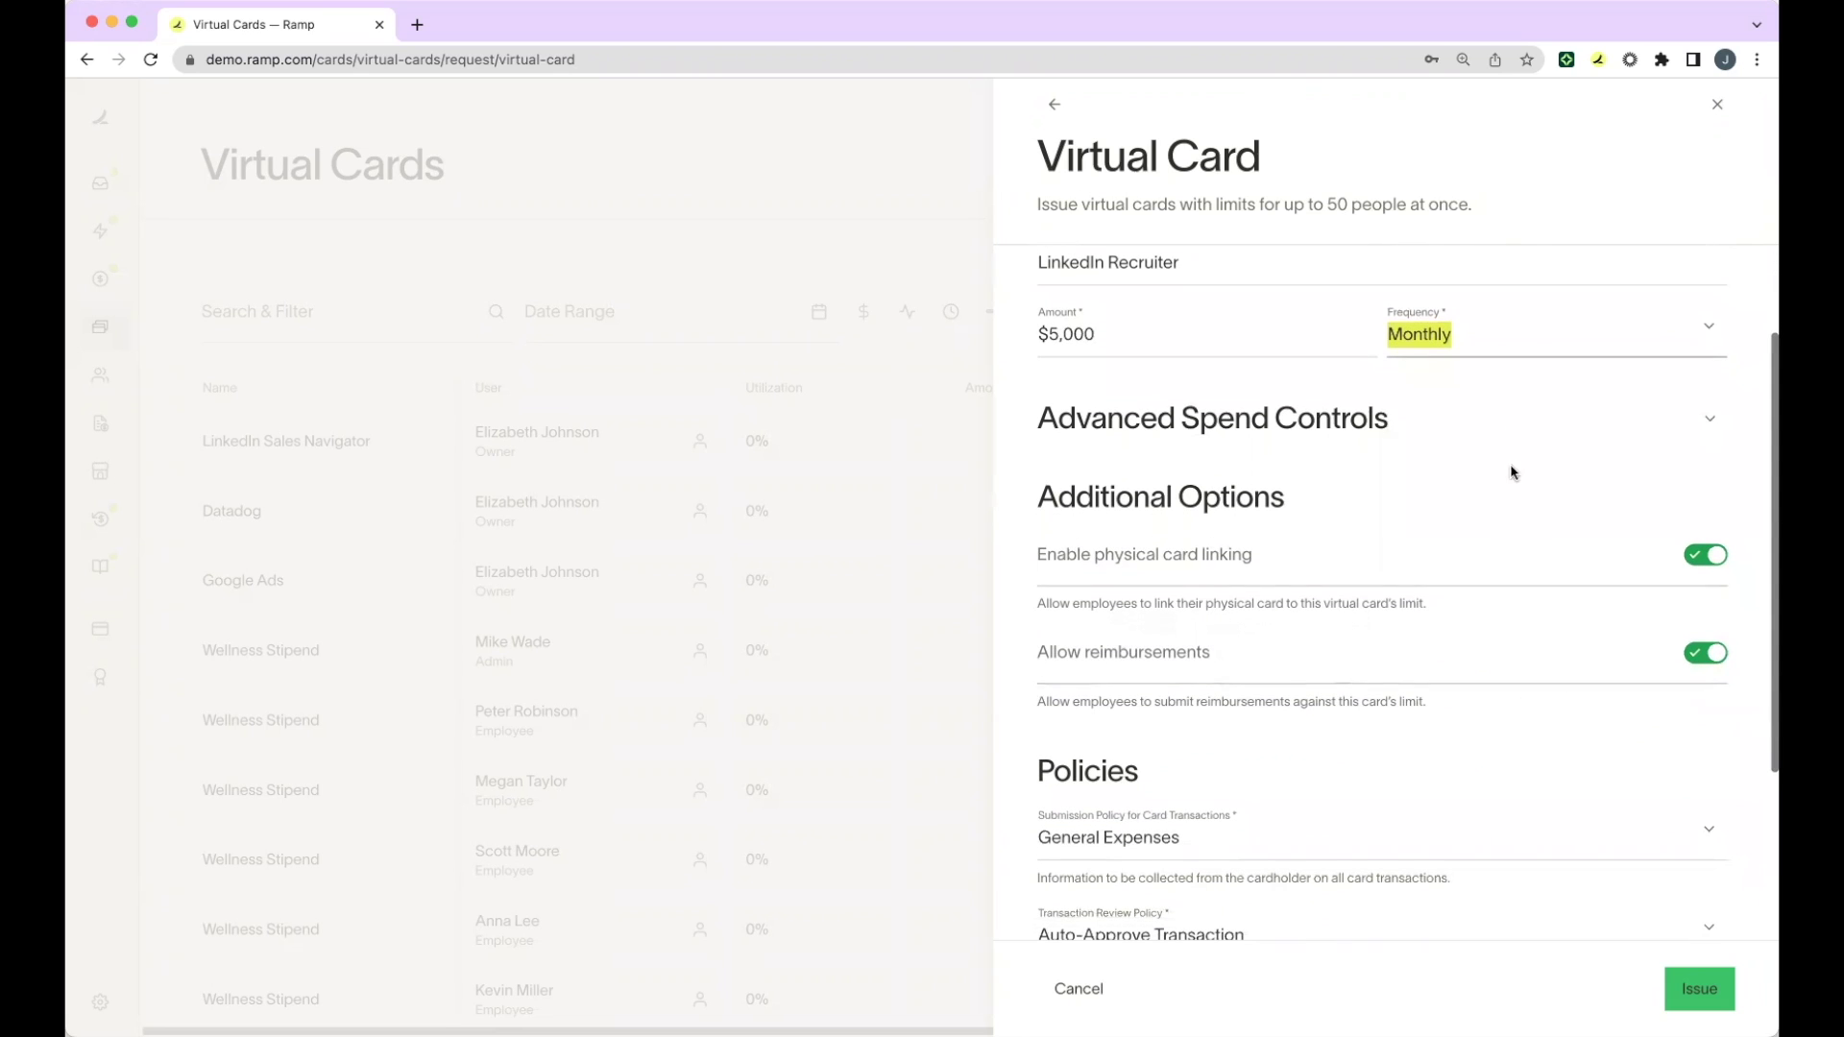
{"action": "left_click", "coordinate": [1682, 422]}
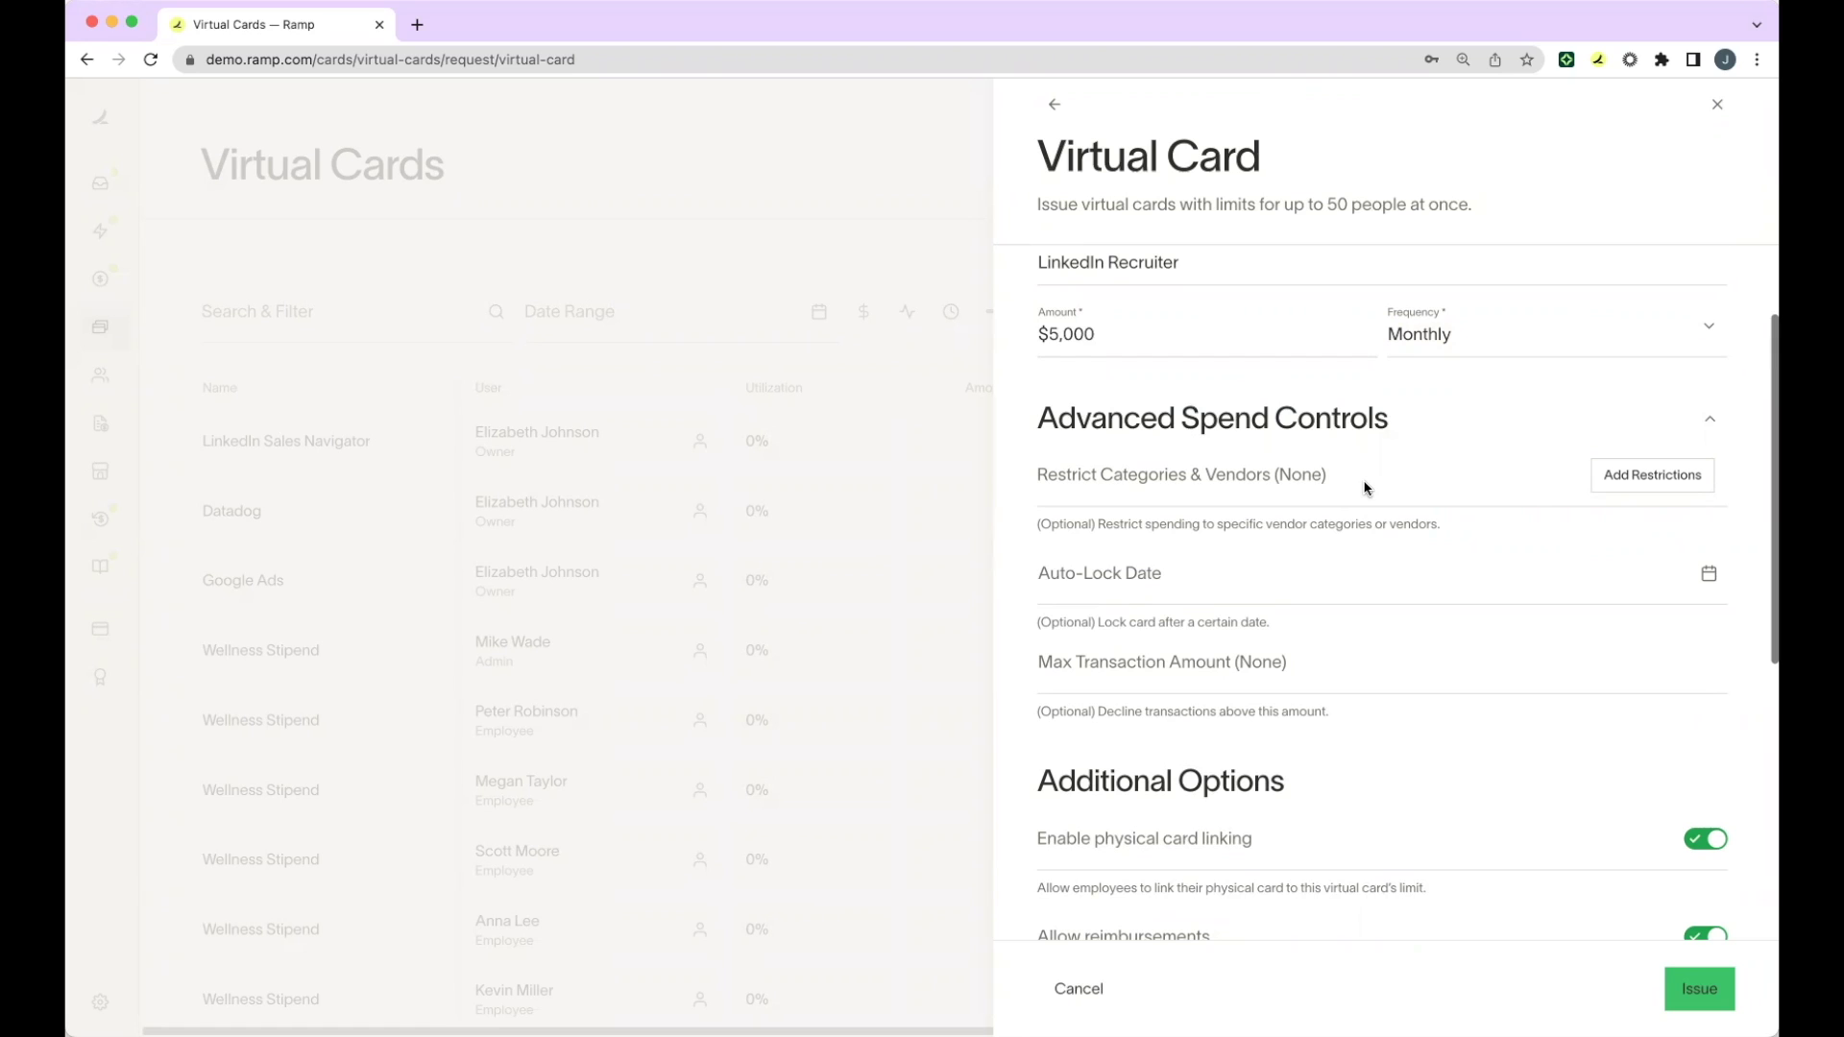
{"action": "scroll", "coordinate": [1363, 488], "scroll_direction": "down", "scroll_amount": 2}
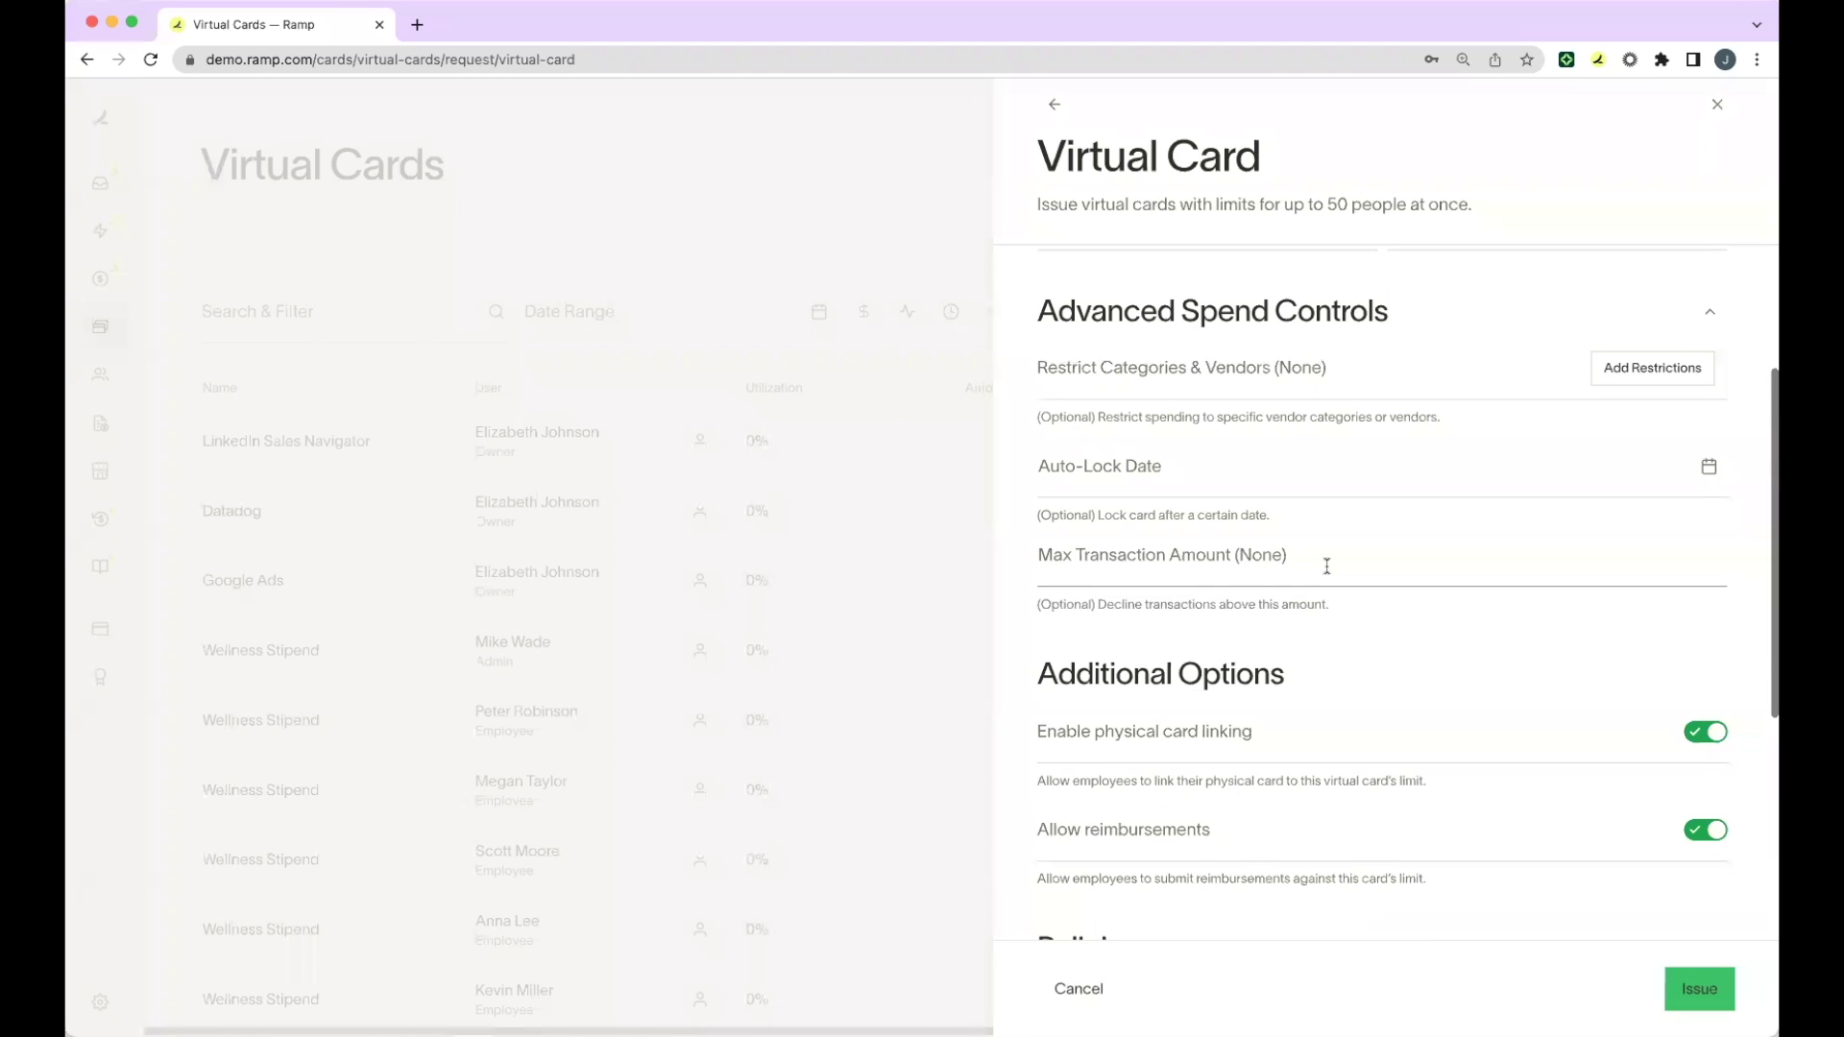
{"action": "left_click", "coordinate": [1719, 315]}
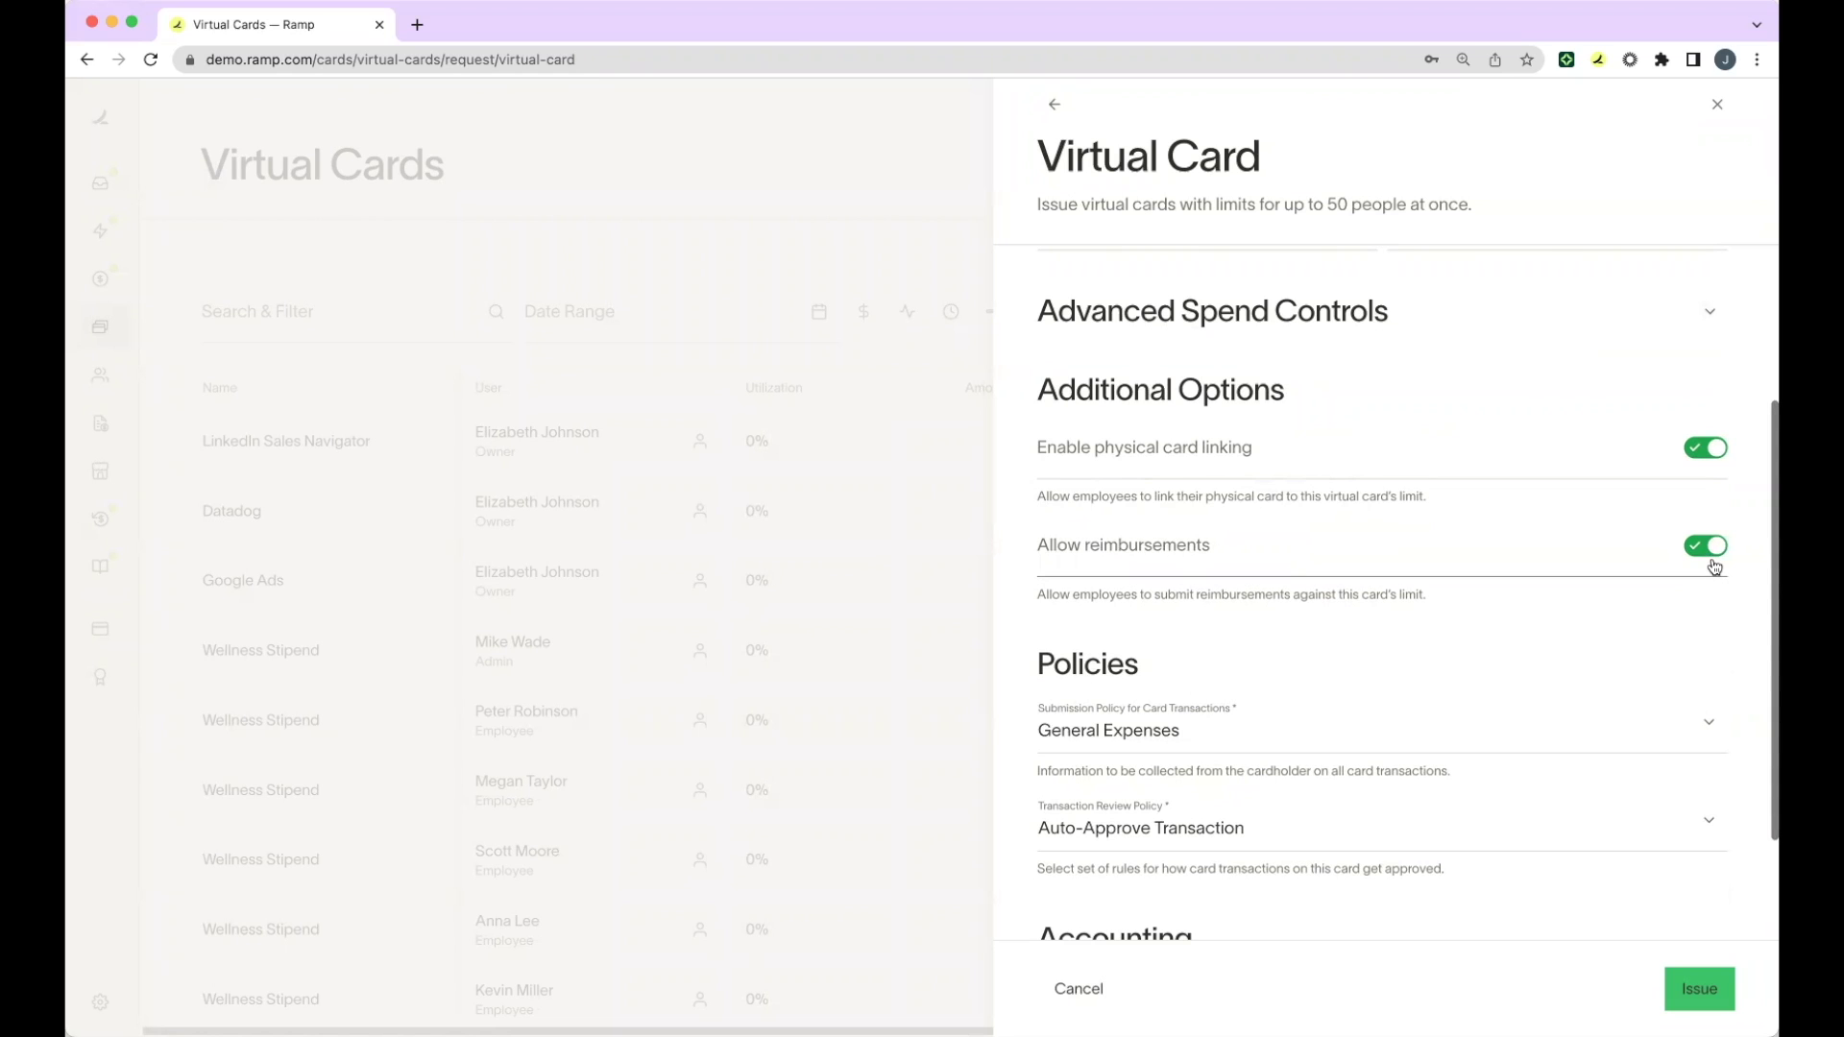
{"action": "scroll", "coordinate": [1714, 566], "scroll_direction": "down", "scroll_amount": 3}
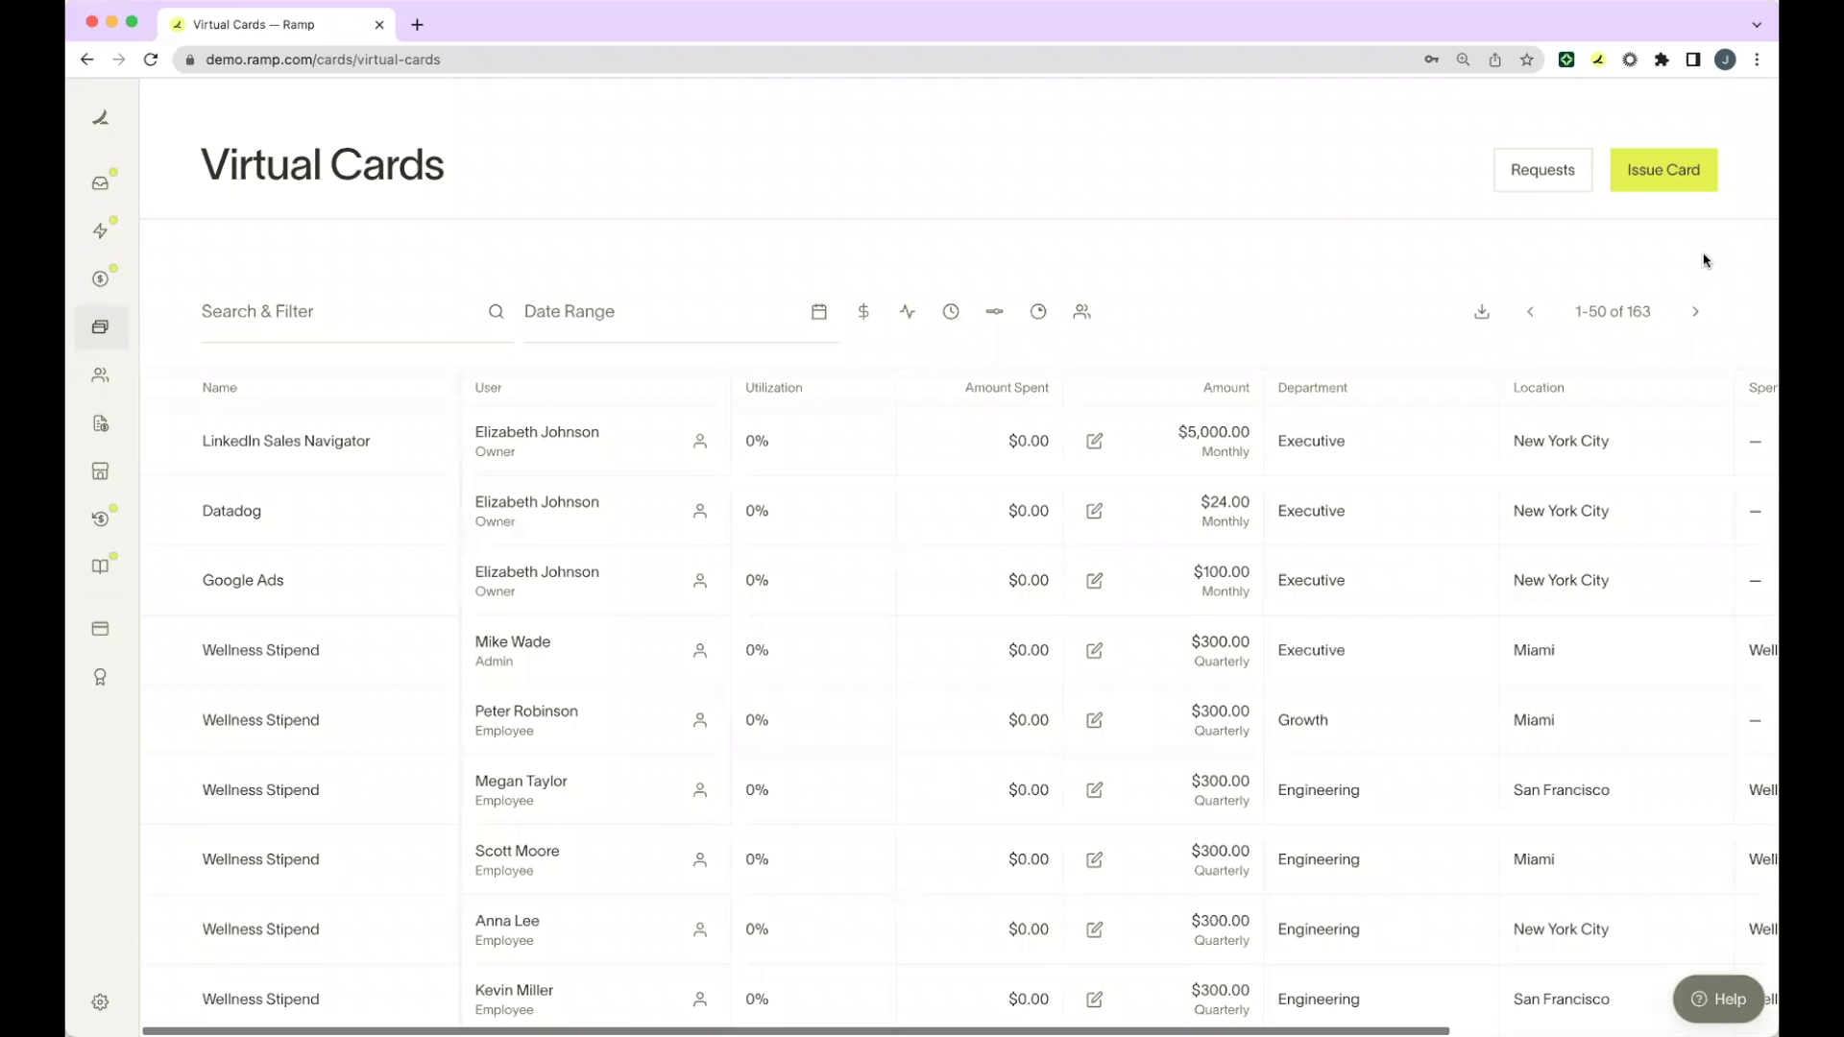
- Choose Spend Program from the Issue Card options and go to its Name field
{"action": "left_click", "coordinate": [1675, 185]}
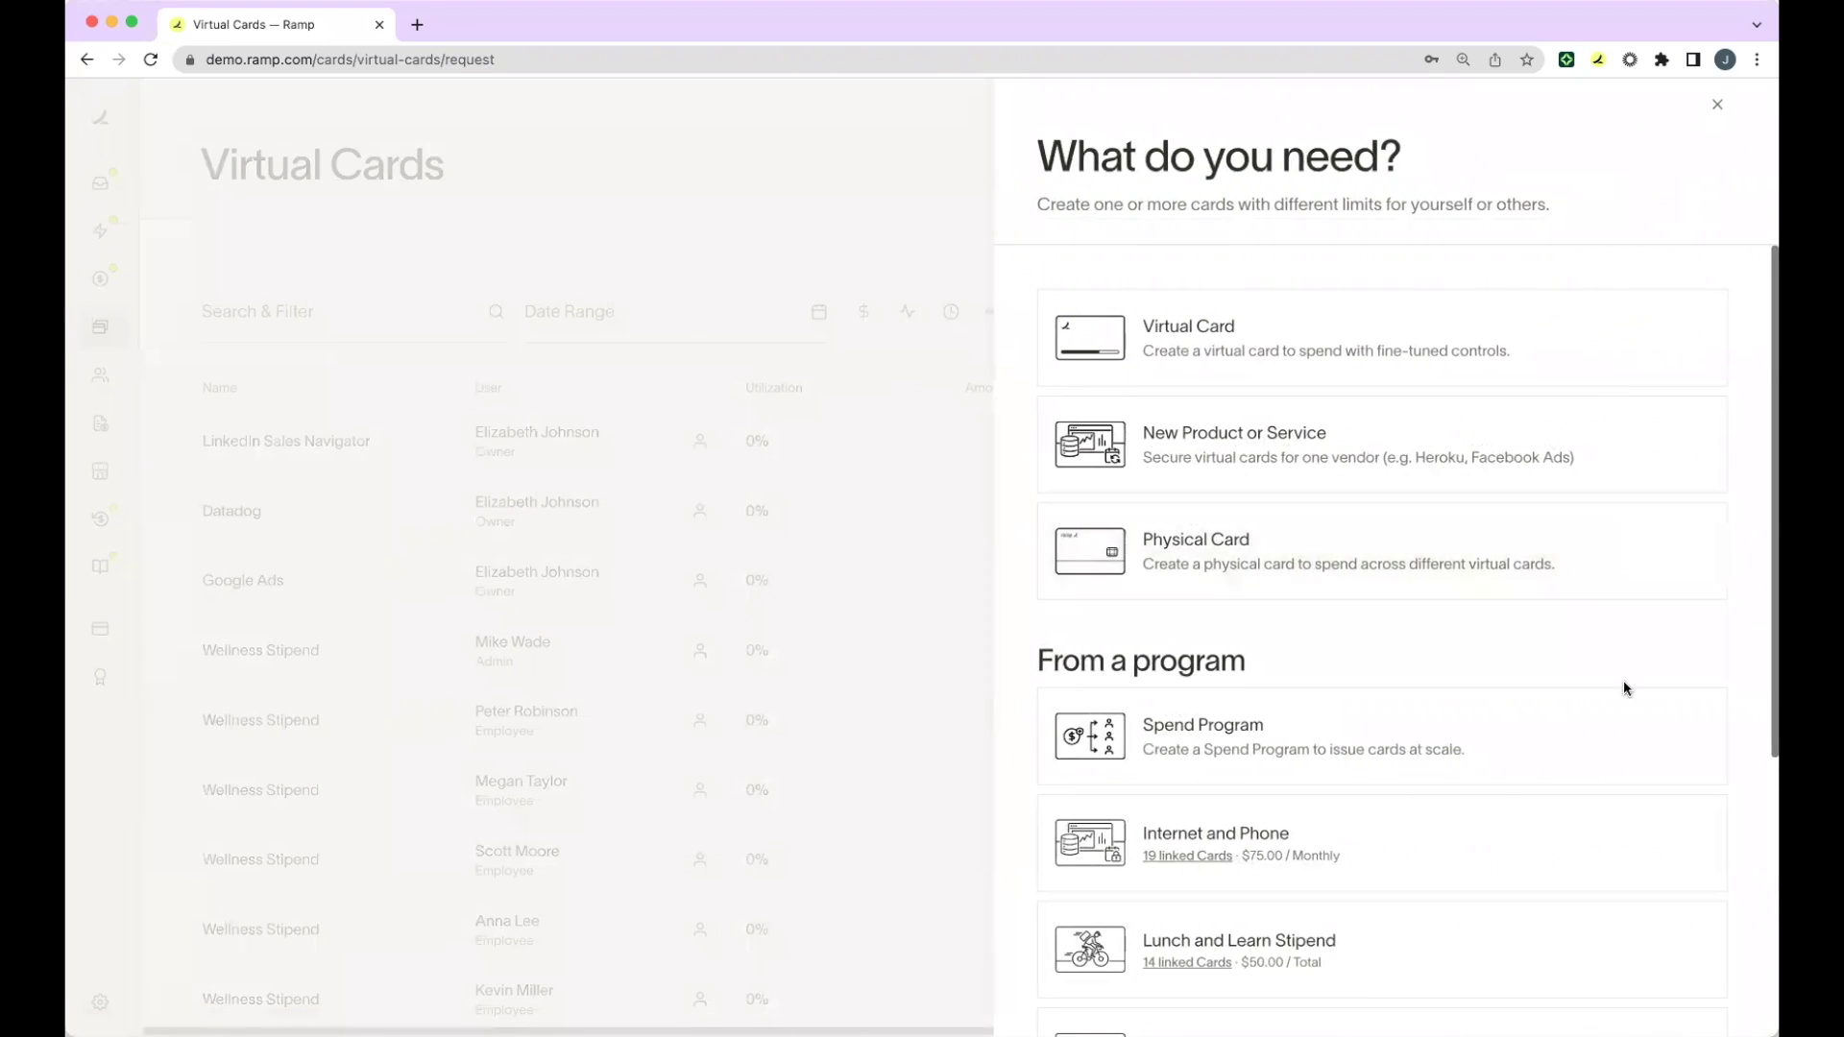
{"action": "scroll", "coordinate": [1556, 672], "scroll_direction": "down", "scroll_amount": 1}
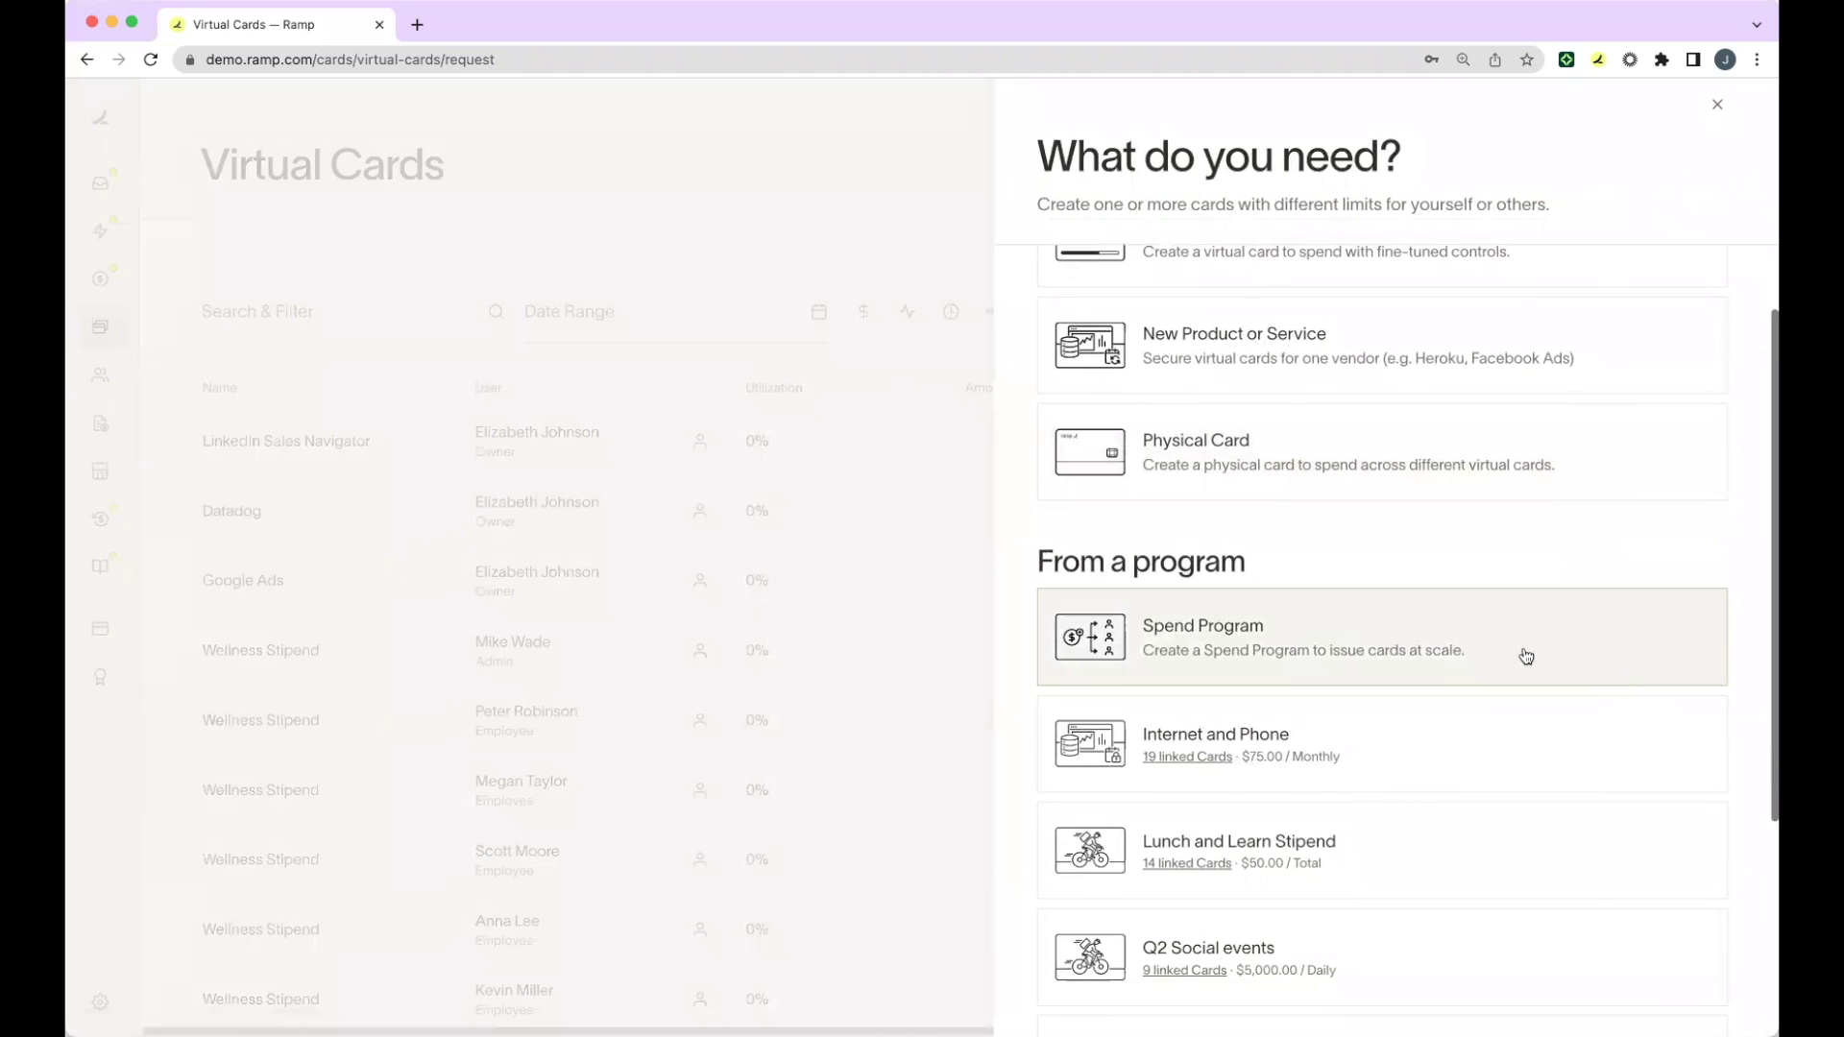
{"action": "left_click", "coordinate": [1431, 637]}
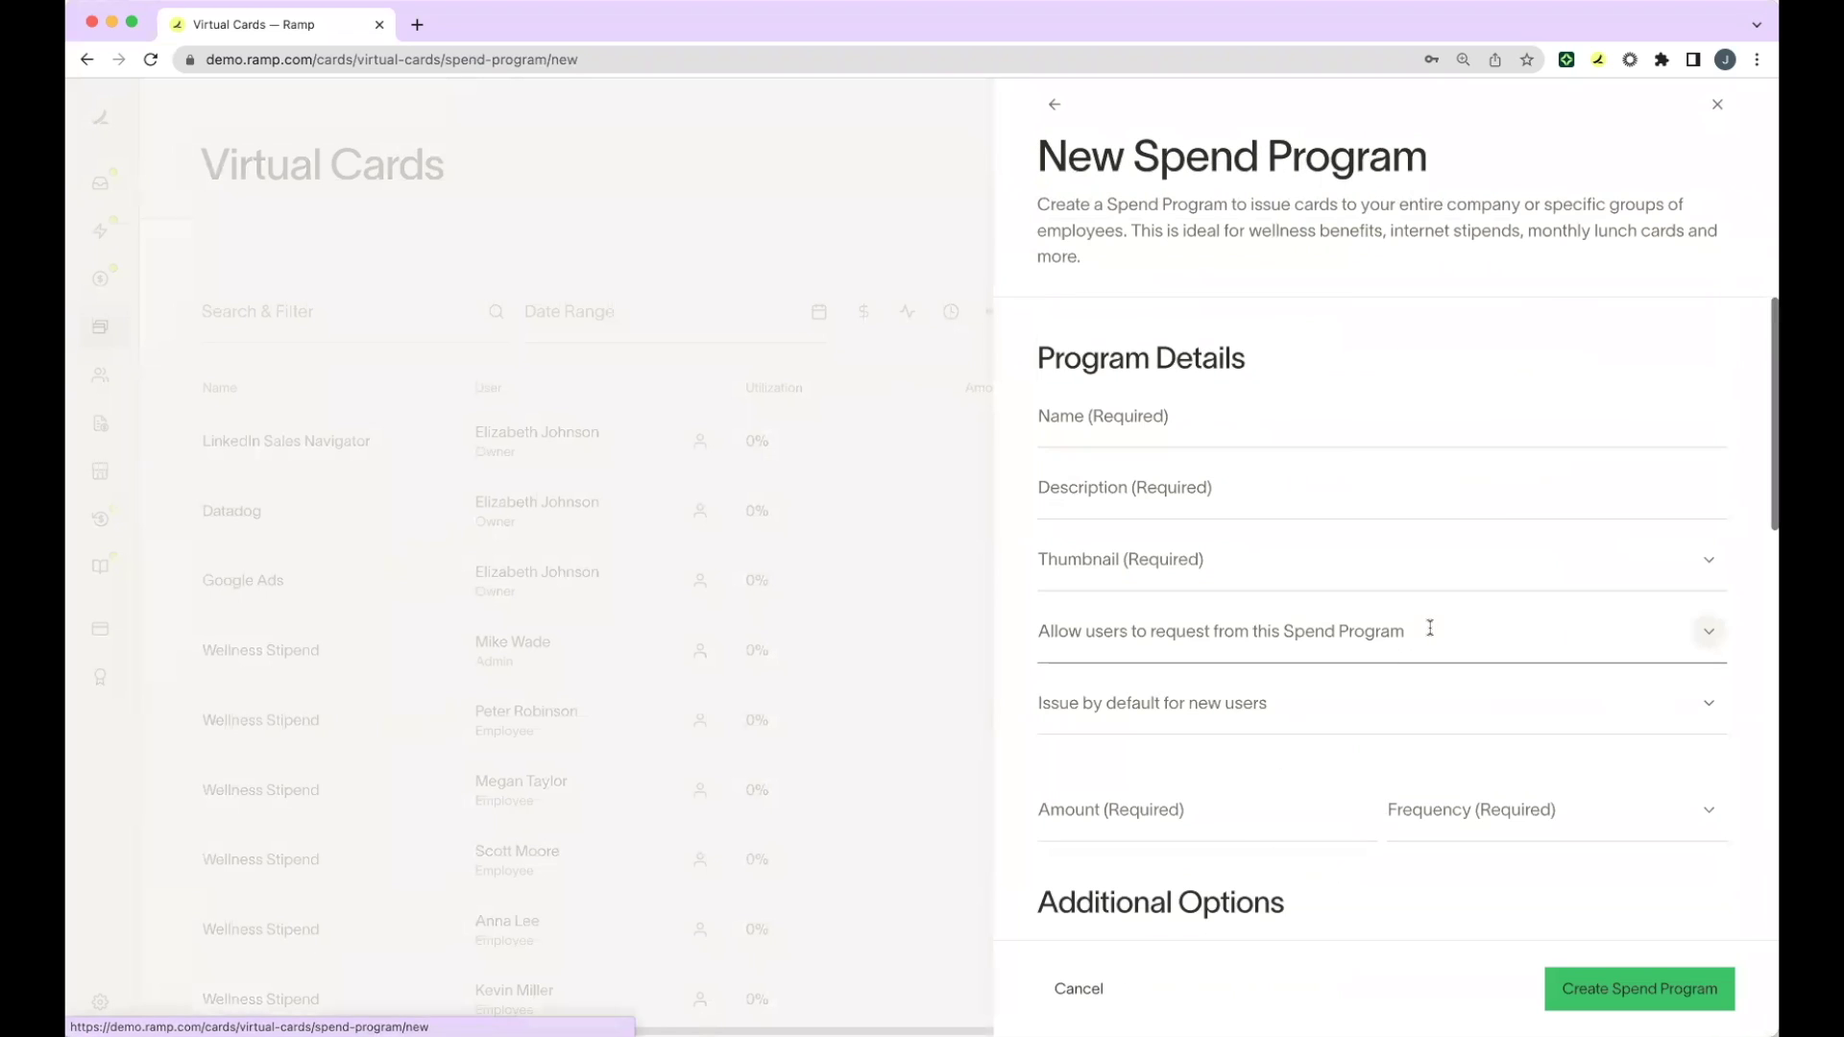
{"action": "left_click", "coordinate": [1188, 410]}
- Name the program WFH Stipend, describe it as WFH needs, and pick the Onboarding thumbnail
{"action": "type", "text": "WFH Stipend"}
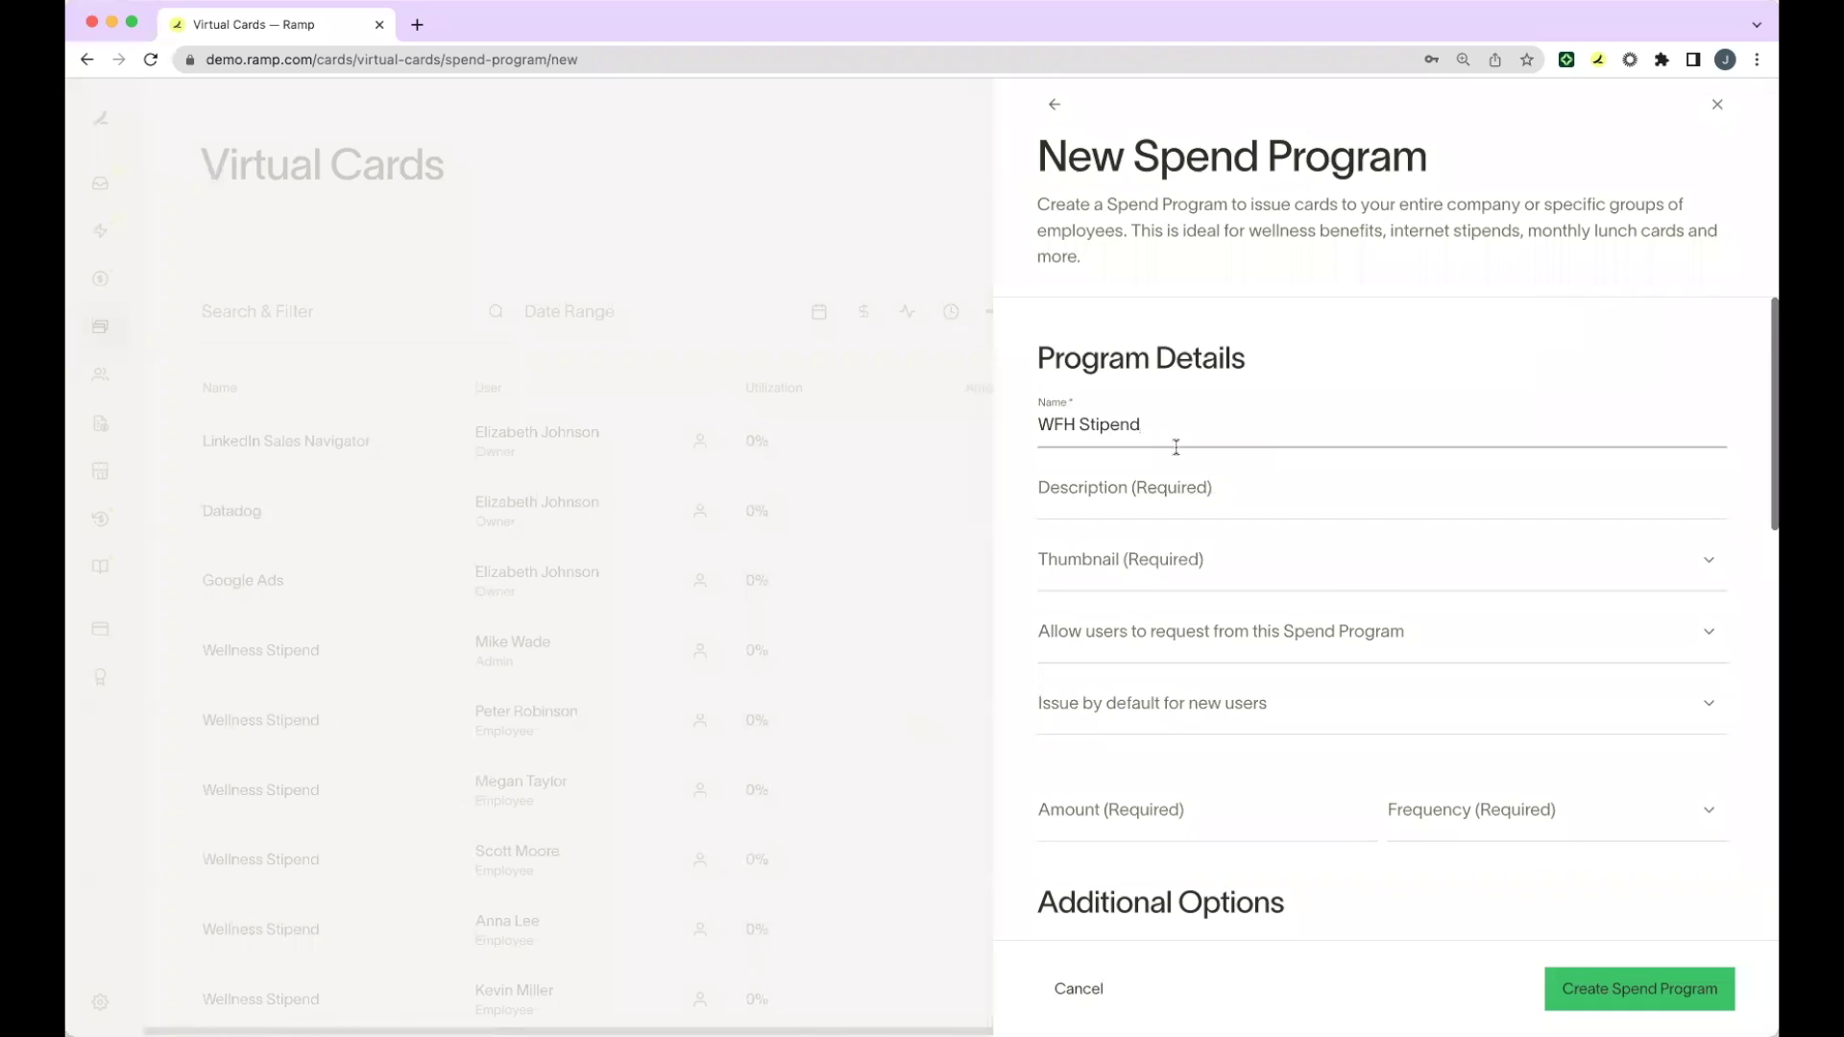
{"action": "left_click", "coordinate": [1172, 488]}
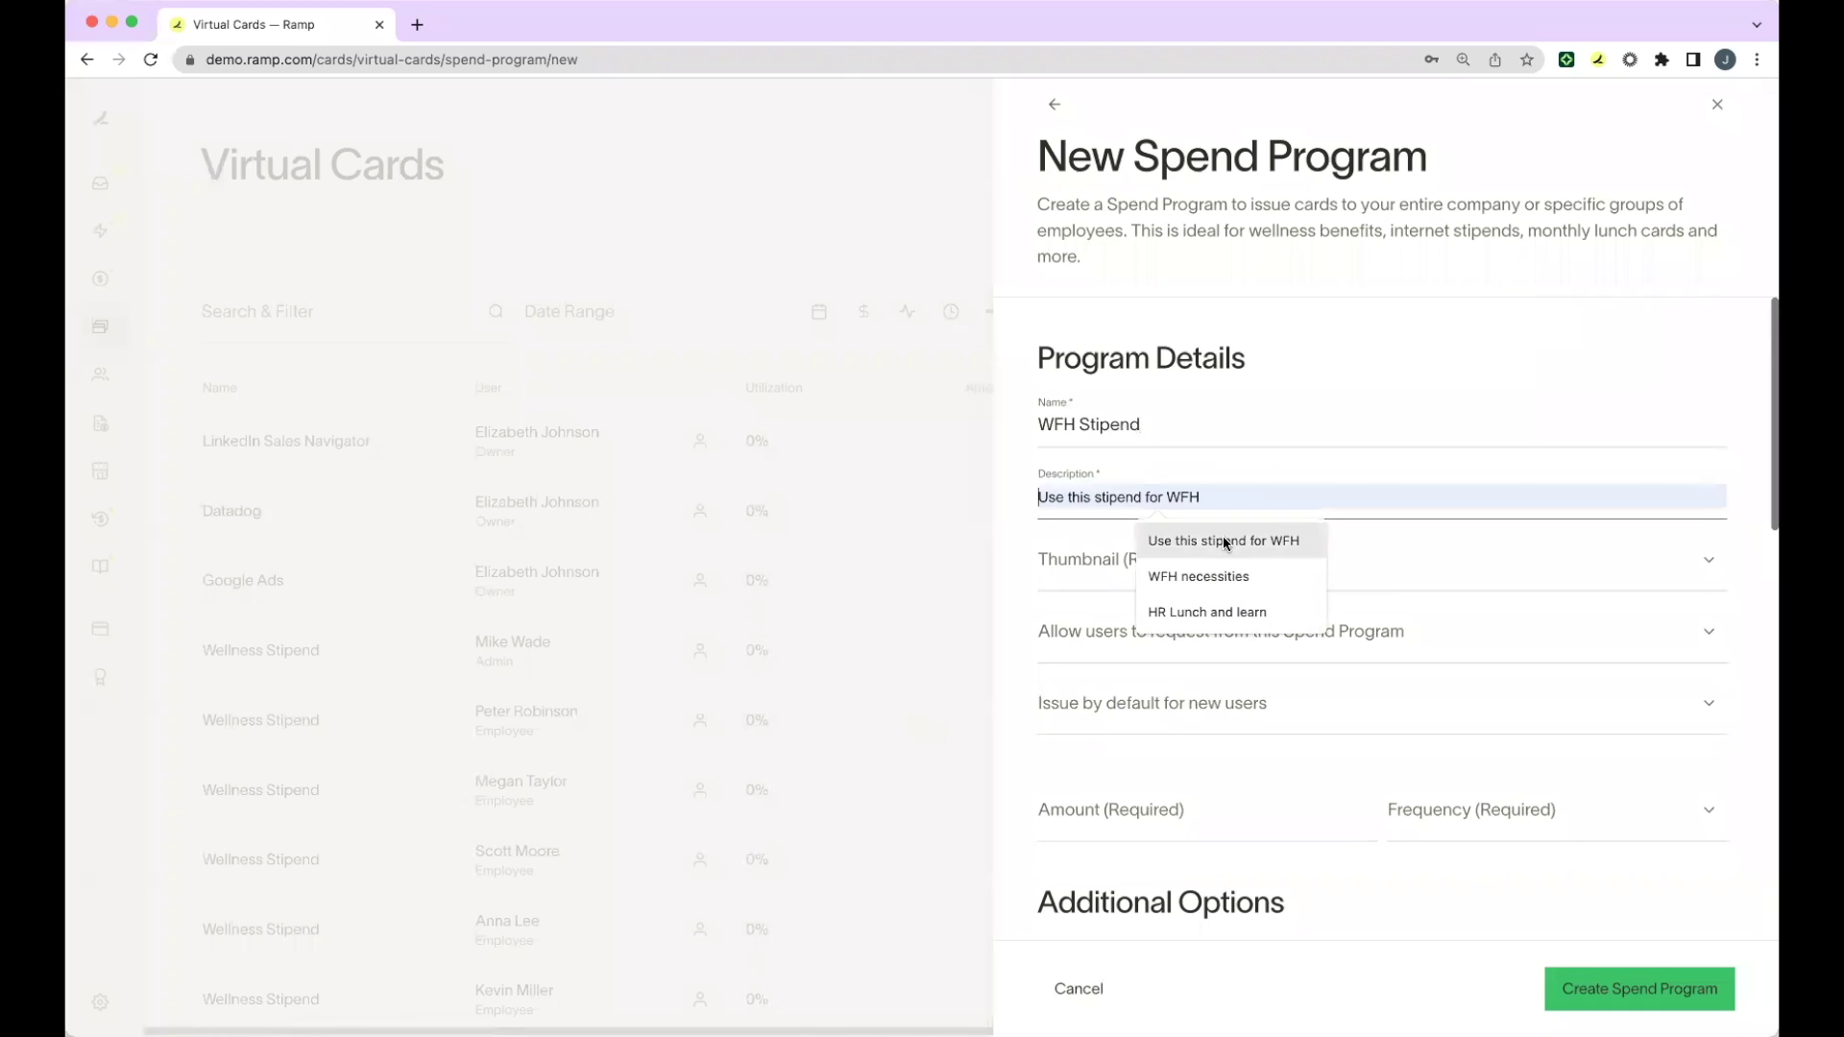
{"action": "left_click", "coordinate": [1224, 536]}
{"action": "type", "text": "needs"}
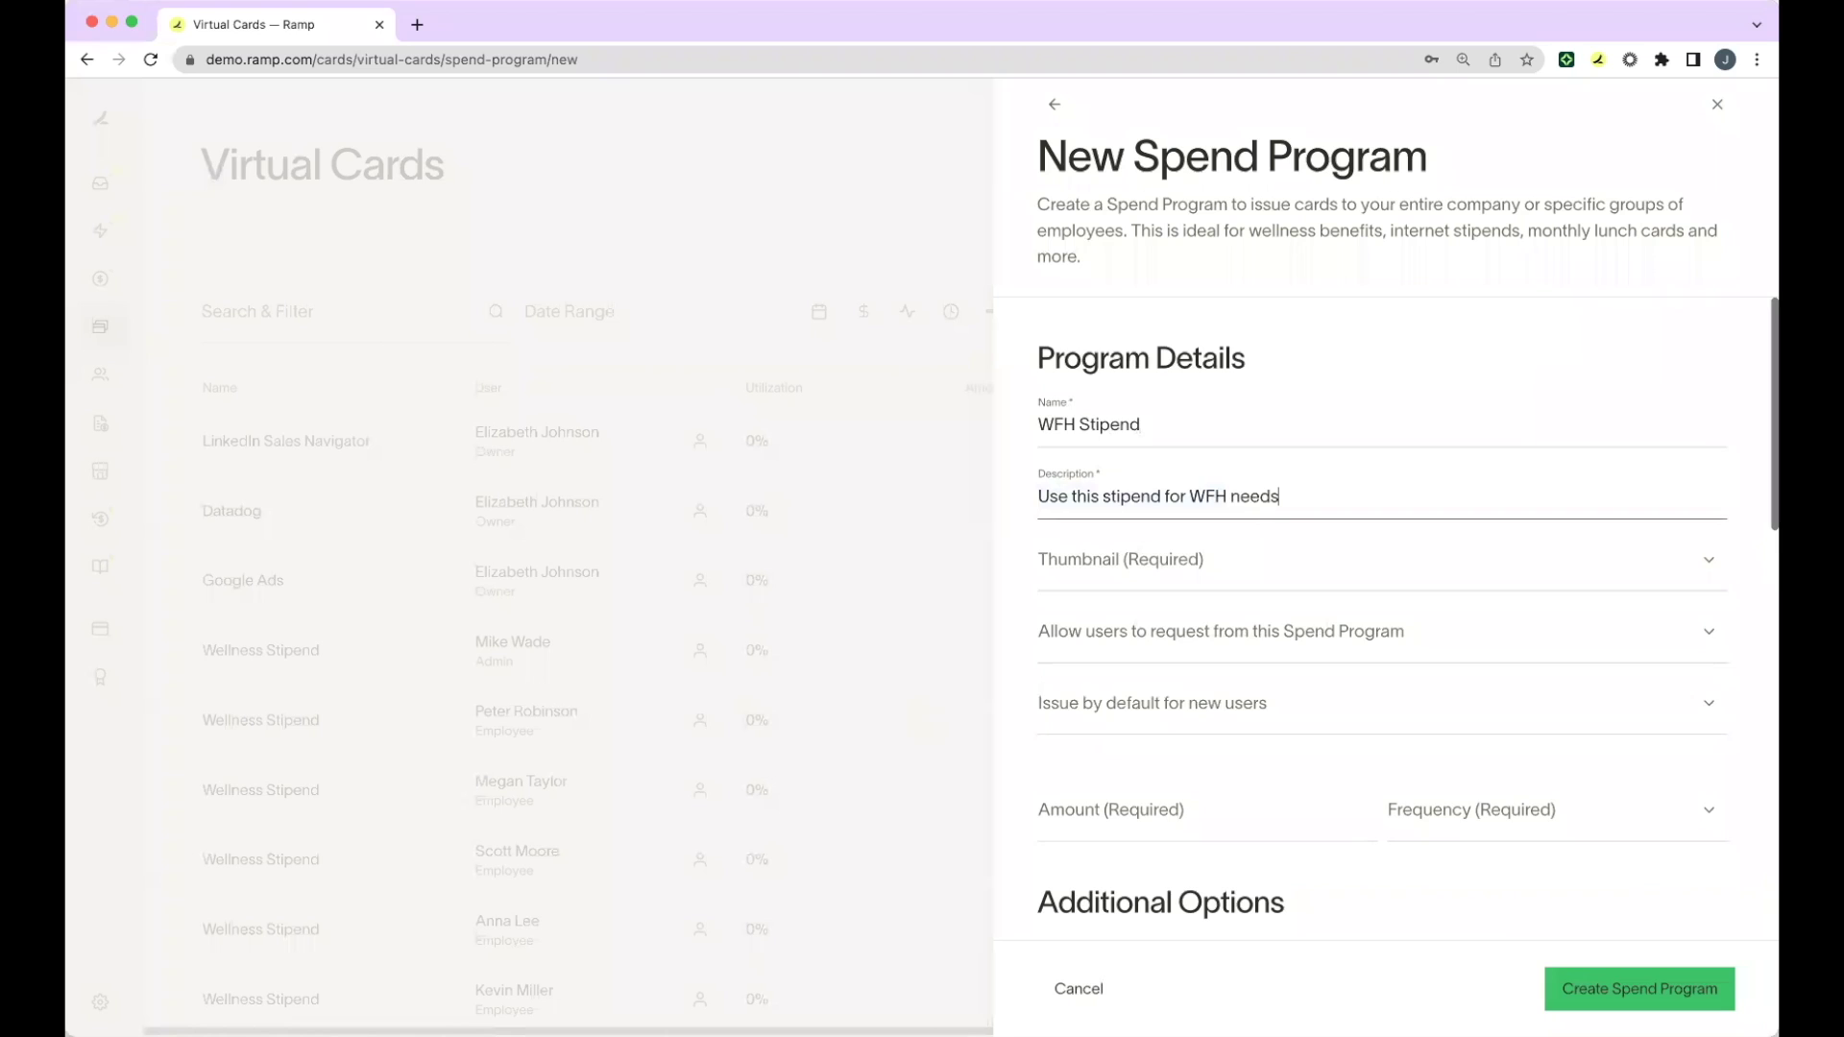
{"action": "scroll", "coordinate": [1220, 515], "scroll_direction": "down", "scroll_amount": 1}
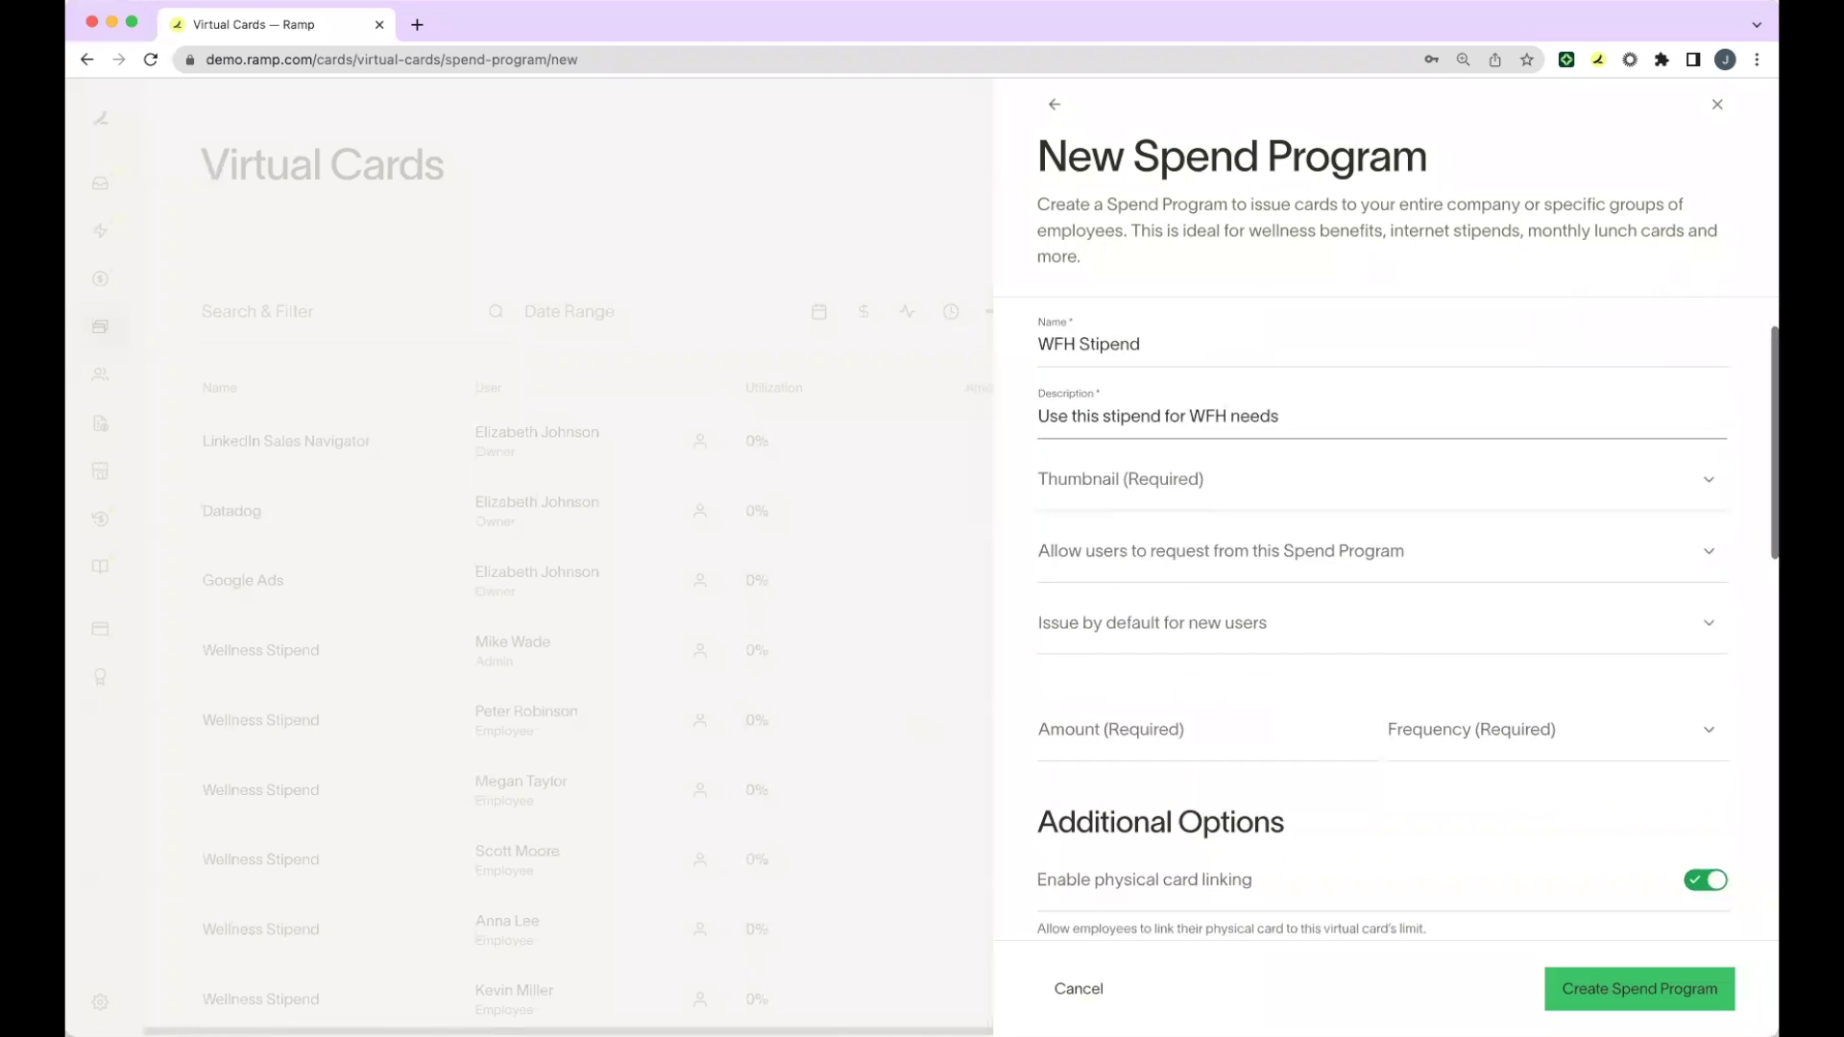
{"action": "left_click", "coordinate": [1222, 486]}
{"action": "scroll", "coordinate": [1320, 654], "scroll_direction": "down", "scroll_amount": 3}
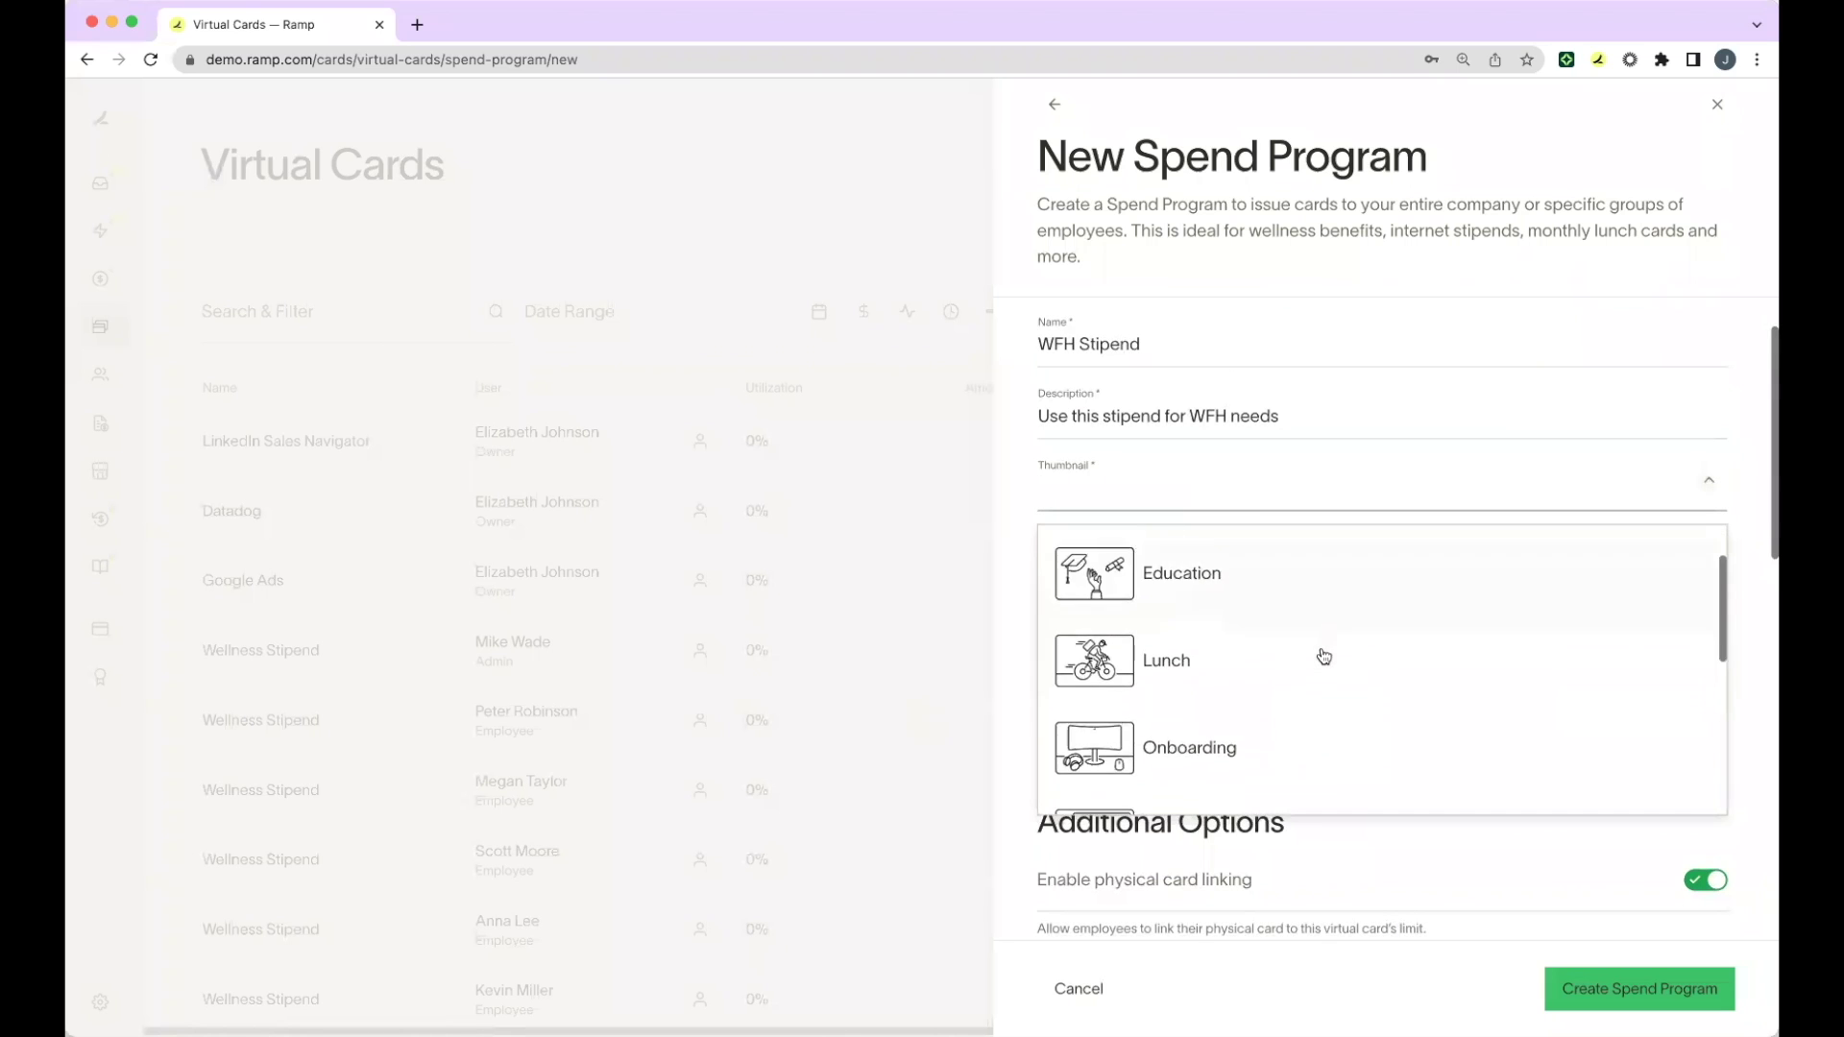
{"action": "left_click", "coordinate": [1289, 681]}
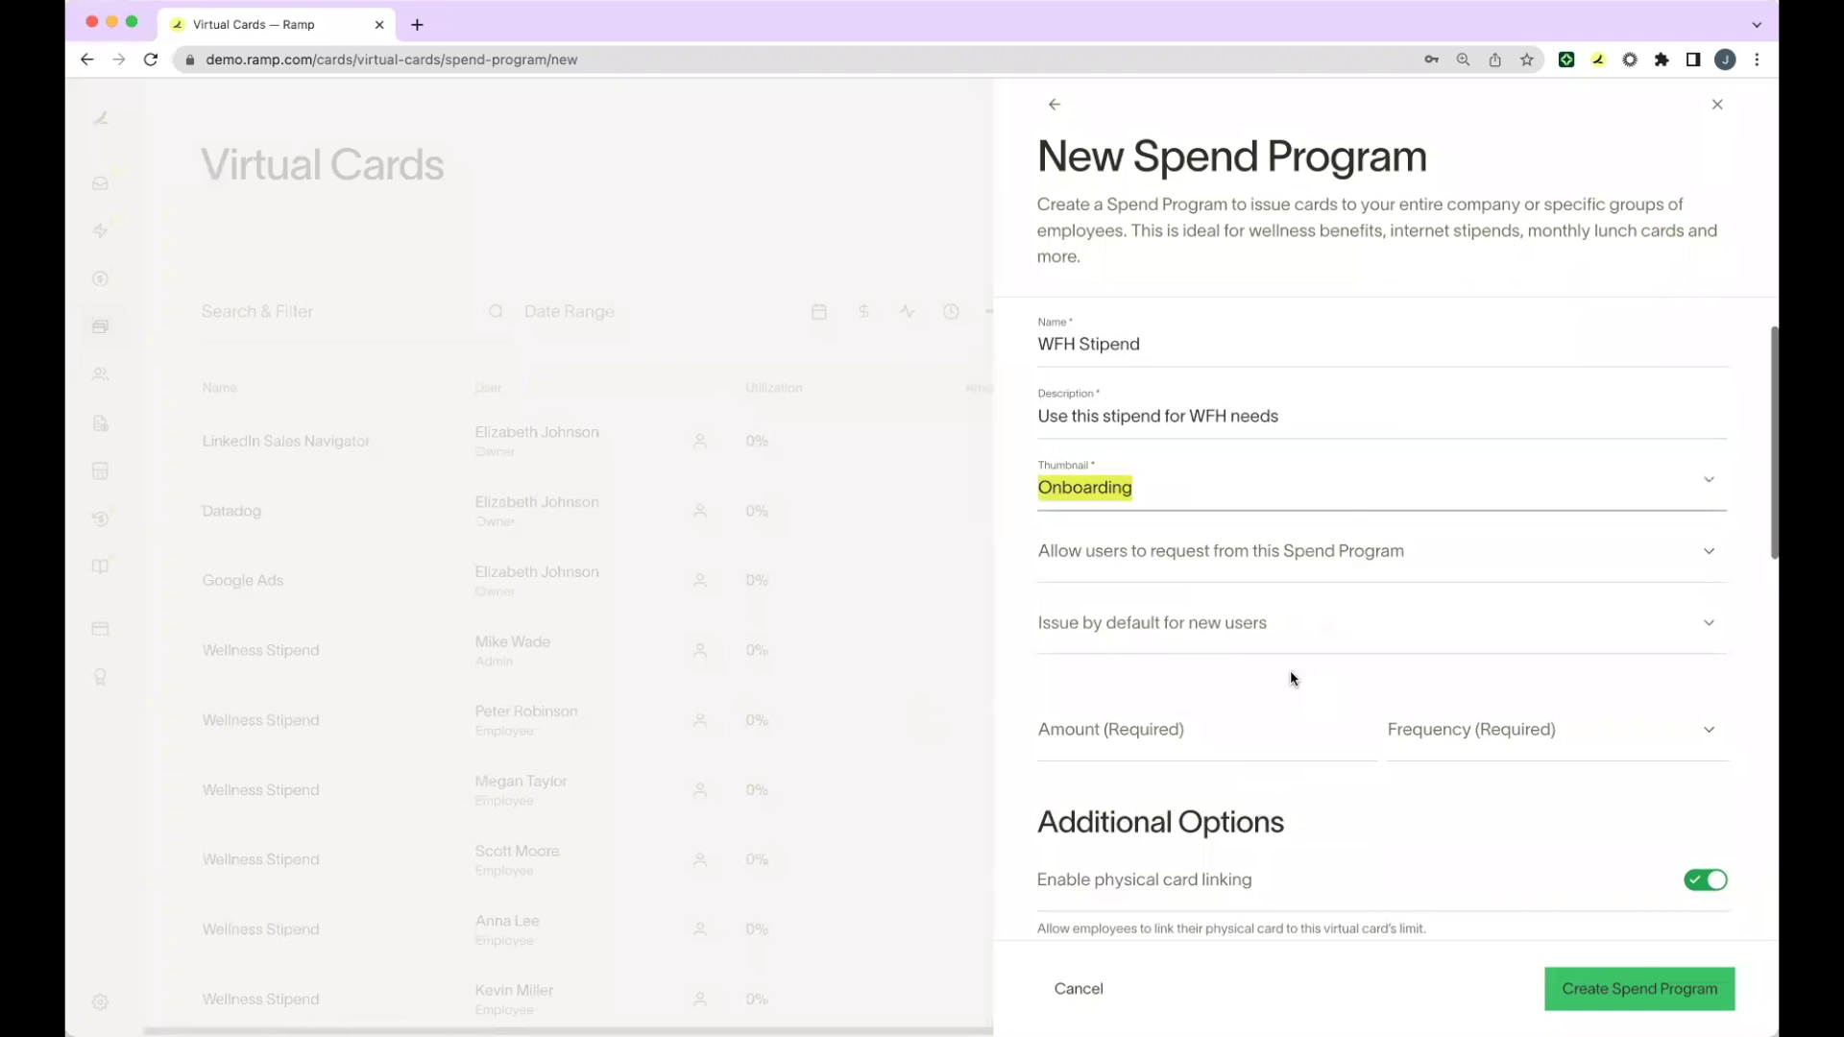
- Let All Users request from the program and receive its cards by default
{"action": "left_click", "coordinate": [1400, 545]}
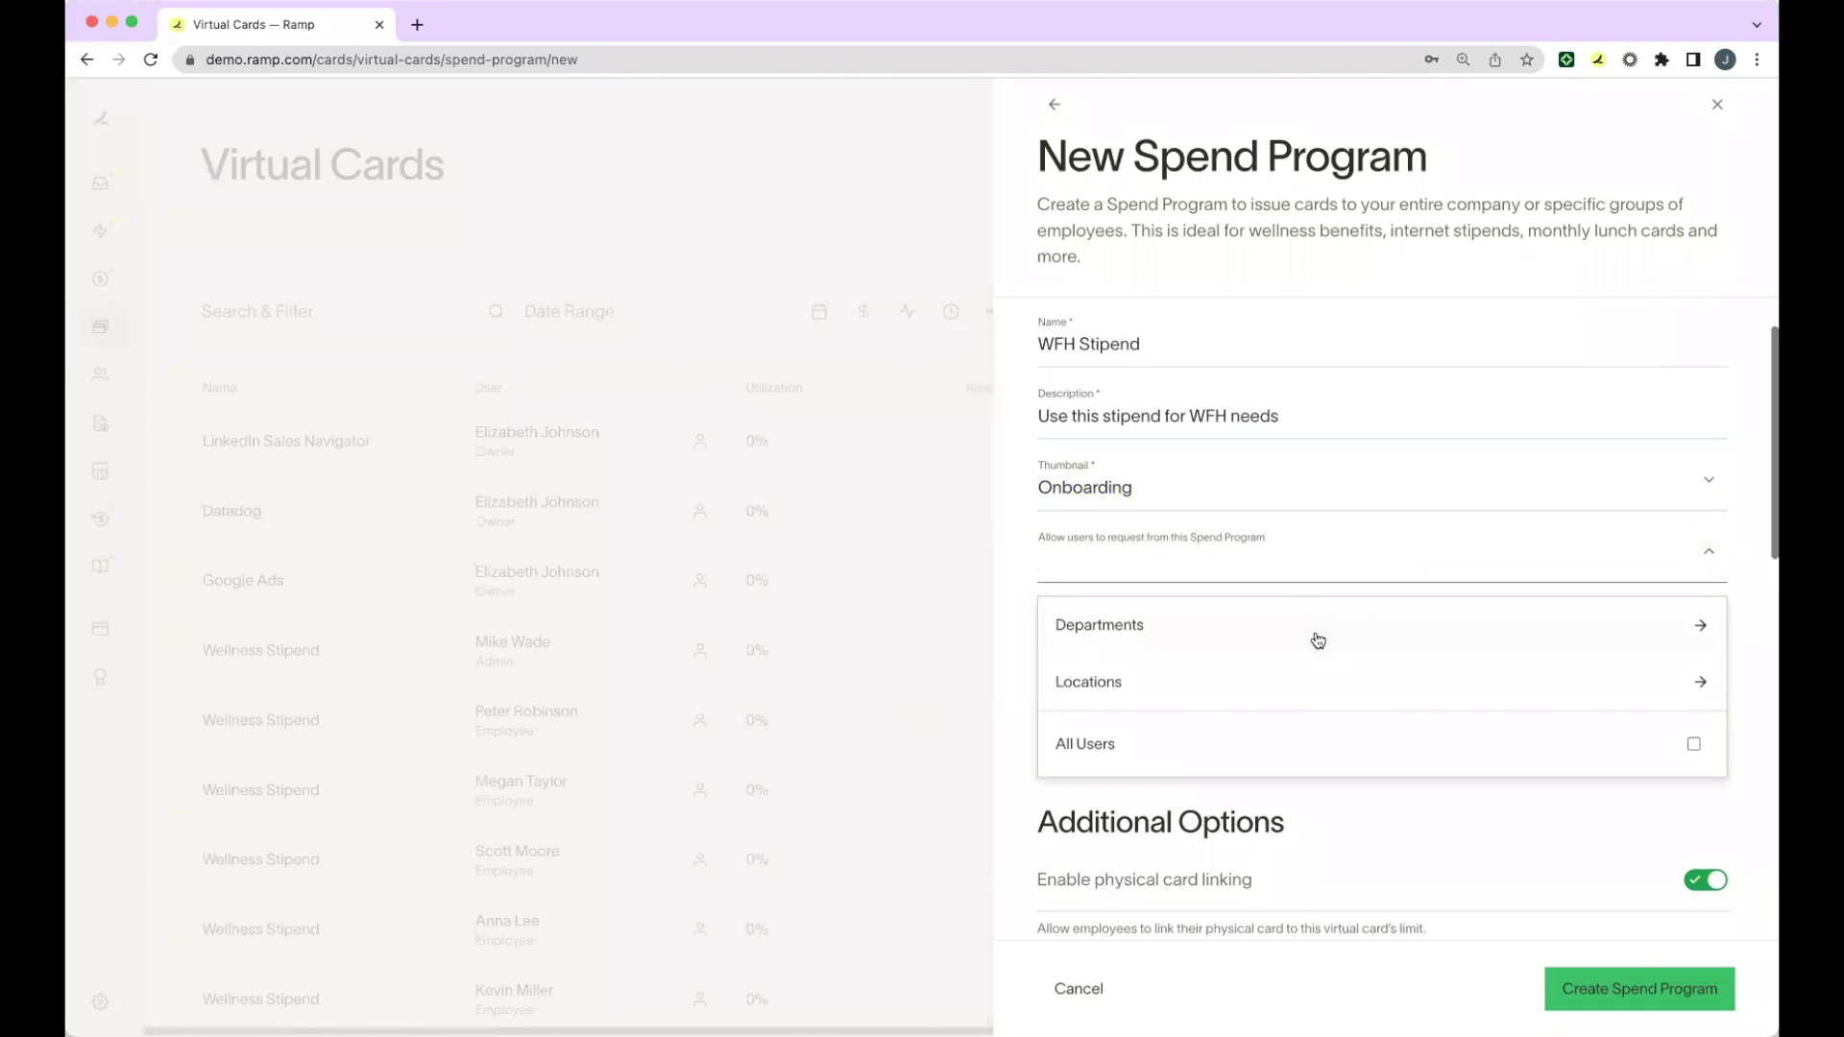
{"action": "left_click", "coordinate": [1692, 745]}
{"action": "left_click", "coordinate": [1005, 642]}
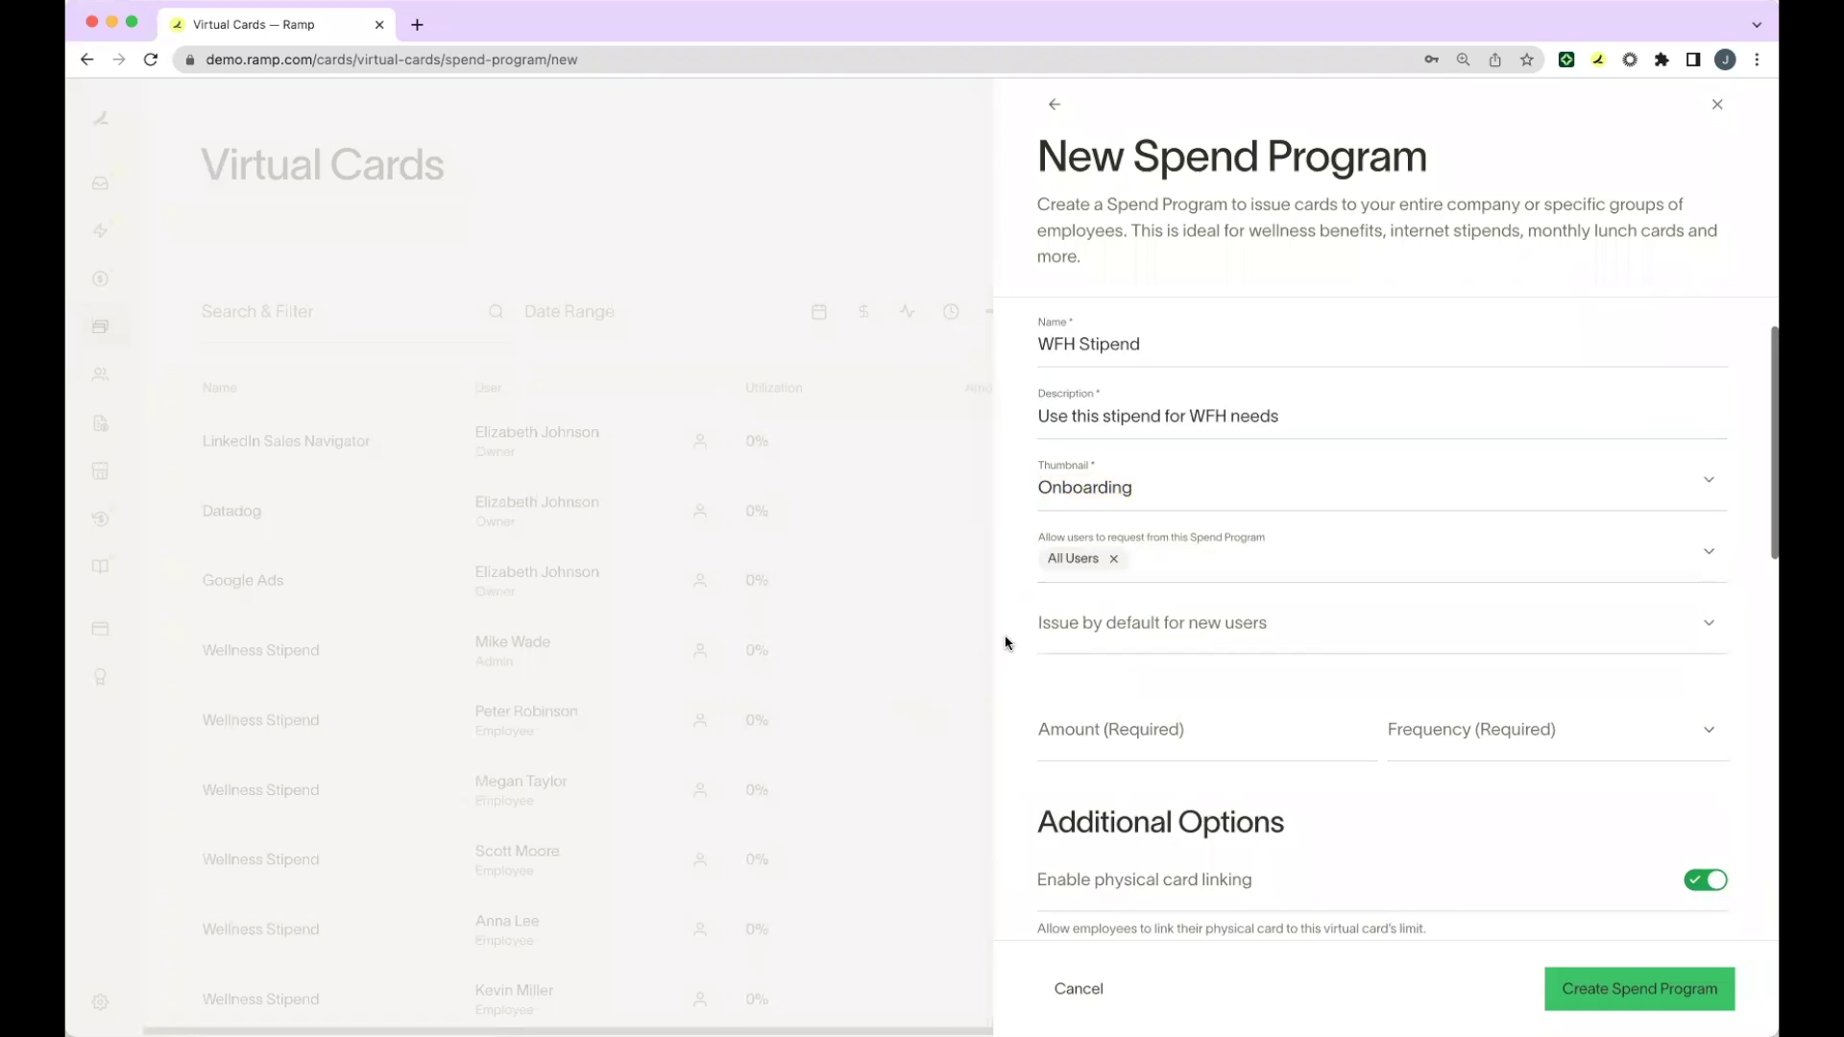
{"action": "left_click", "coordinate": [1287, 634]}
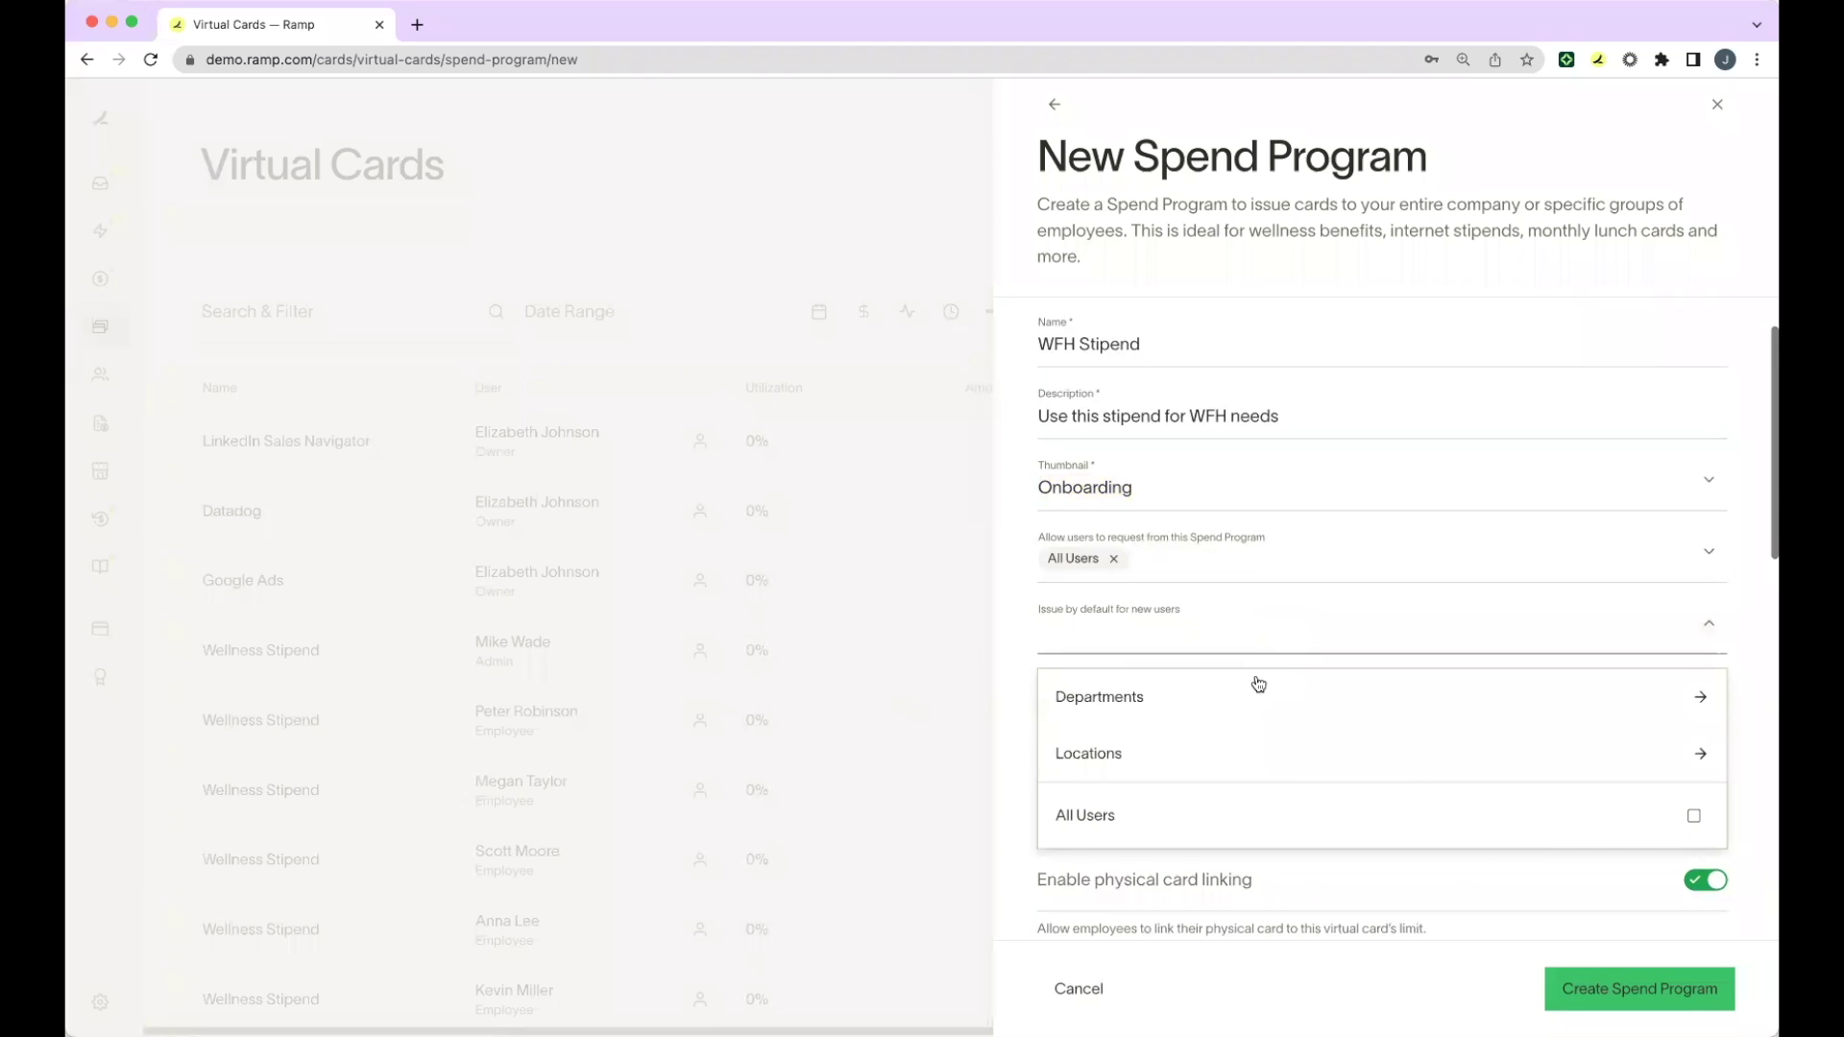
{"action": "left_click", "coordinate": [1690, 818]}
{"action": "left_click", "coordinate": [1020, 717]}
{"action": "scroll", "coordinate": [1021, 717], "scroll_direction": "down", "scroll_amount": 3}
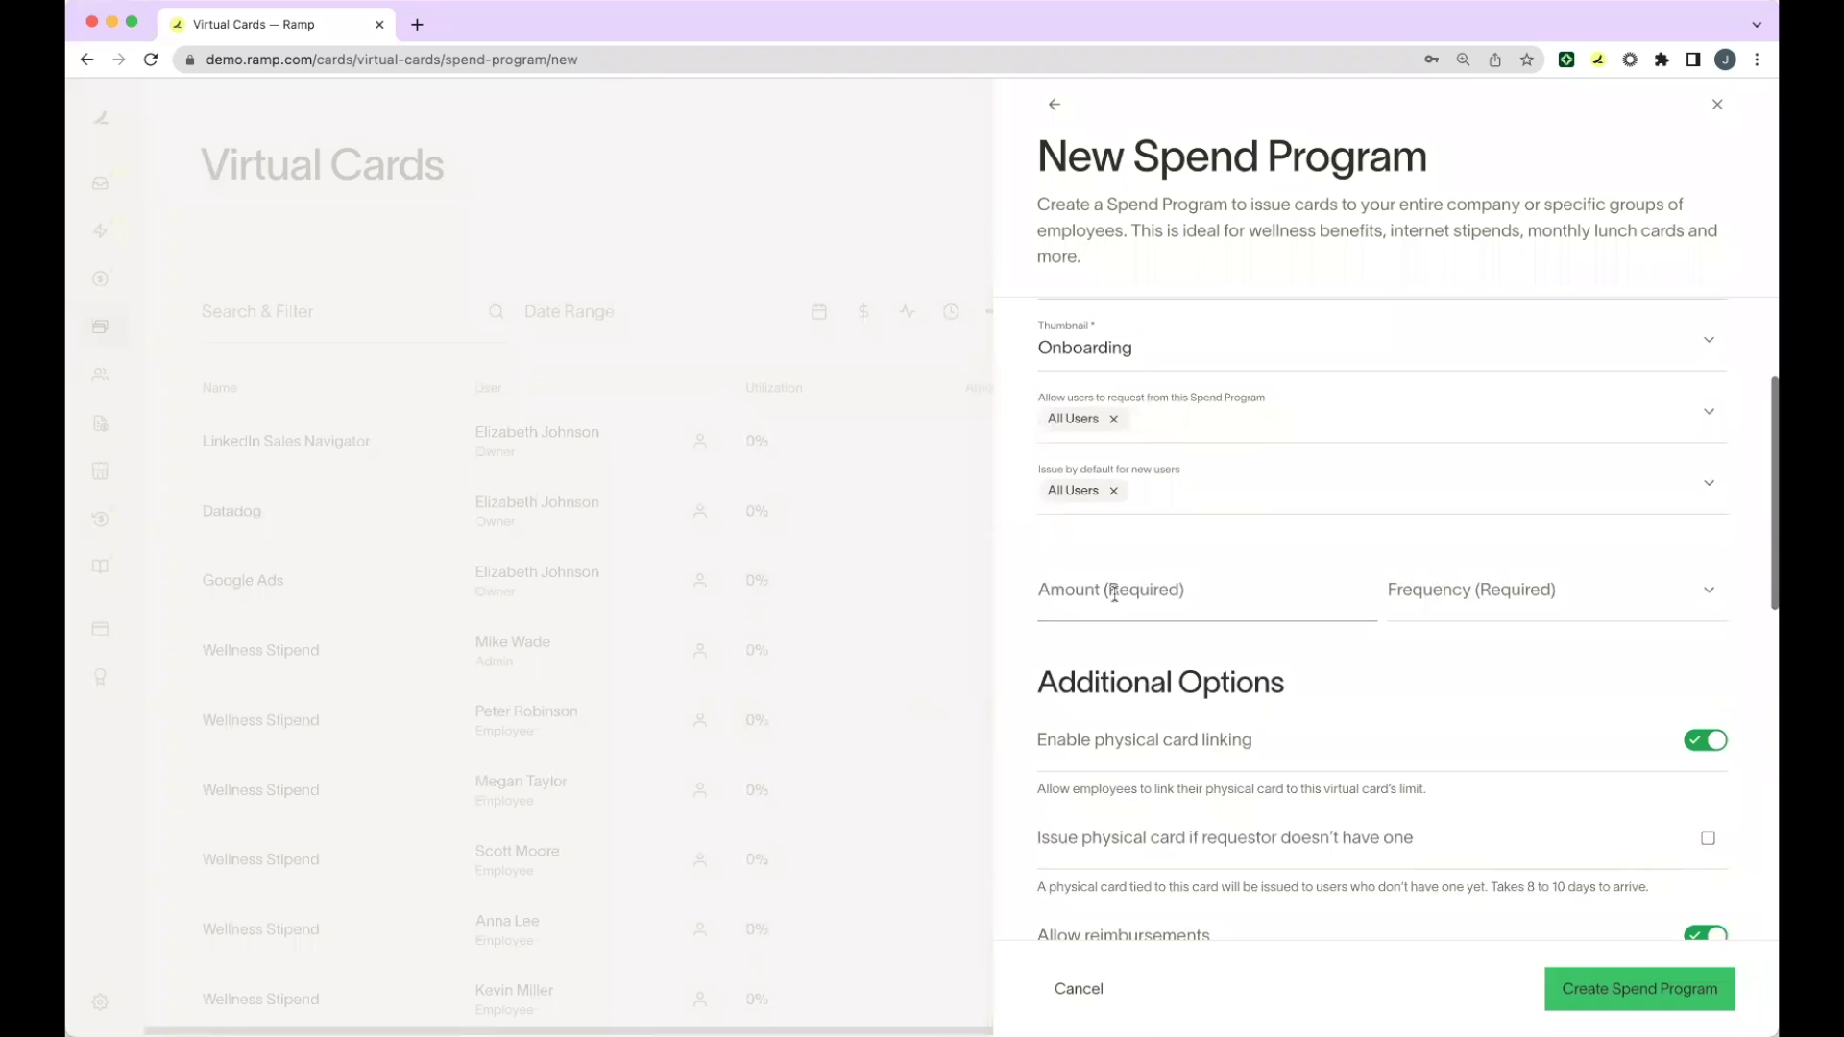
- Set the program amount to $500, resetting yearly
{"action": "left_click", "coordinate": [1156, 576]}
{"action": "type", "text": "500"}
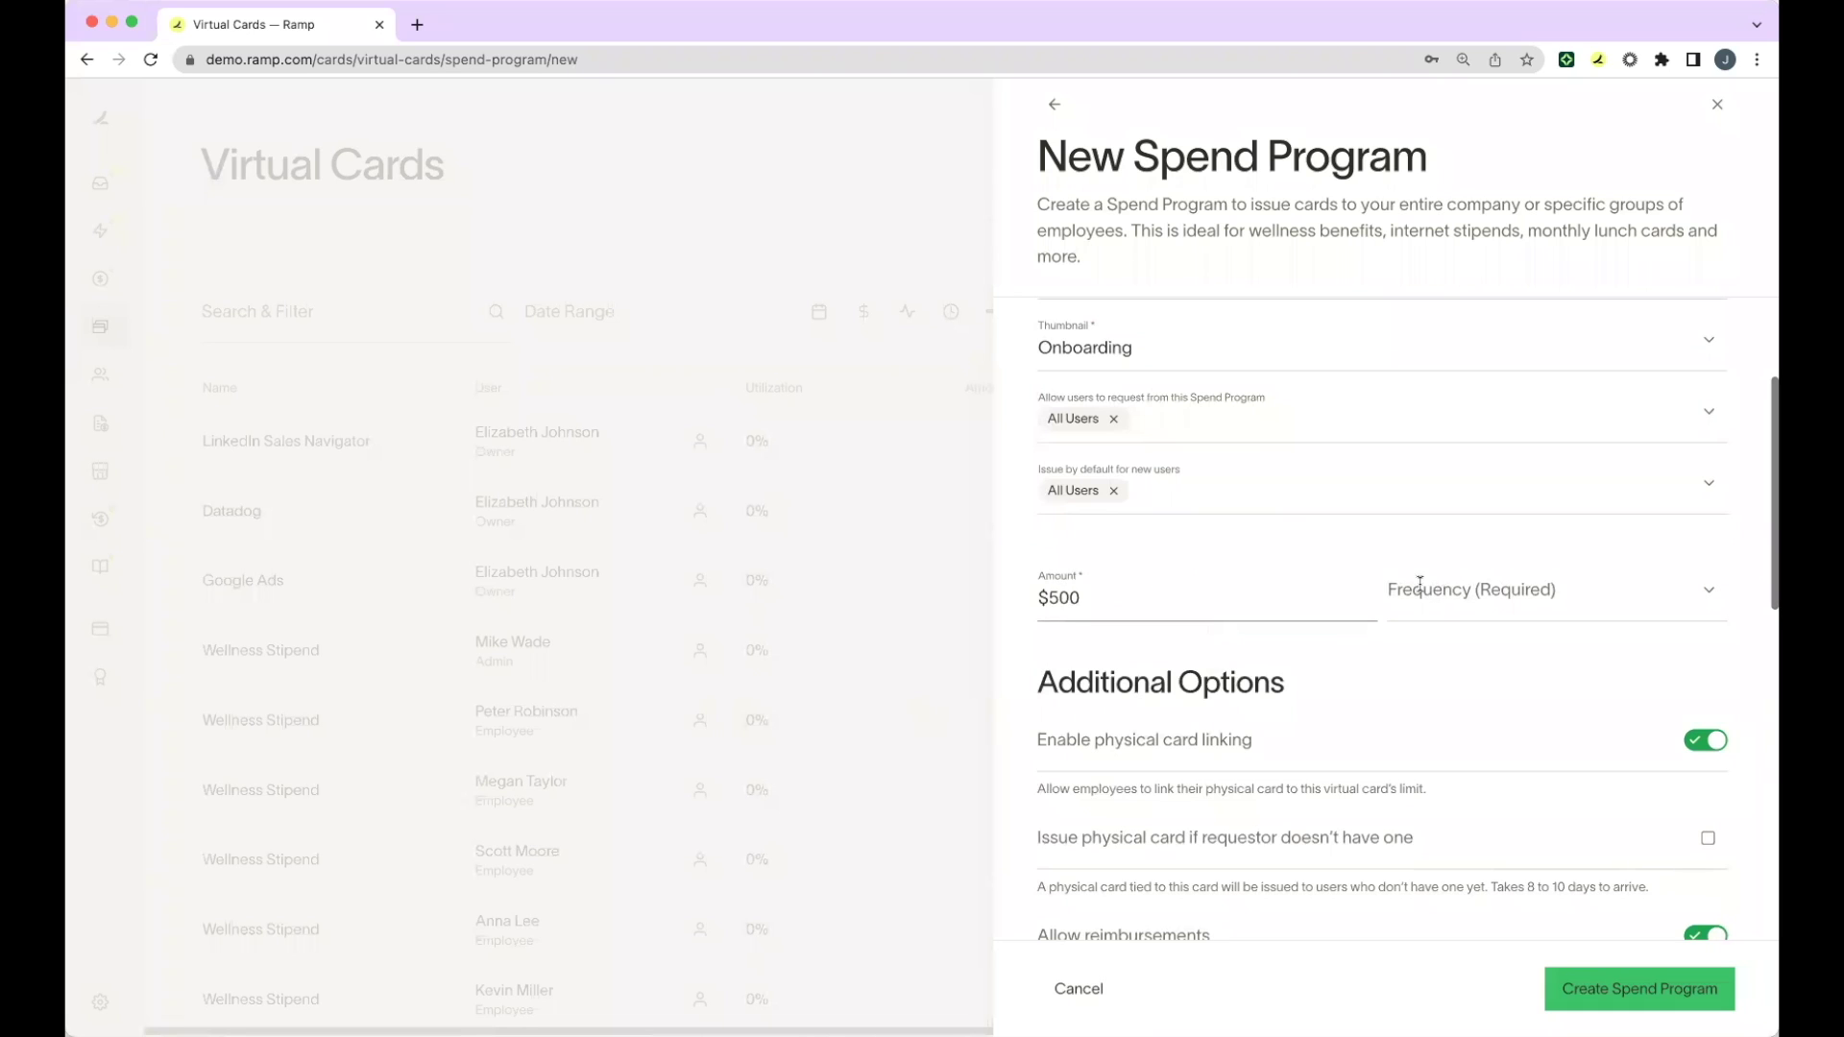
{"action": "left_click", "coordinate": [1421, 585]}
{"action": "scroll", "coordinate": [1553, 763], "scroll_direction": "down", "scroll_amount": 3}
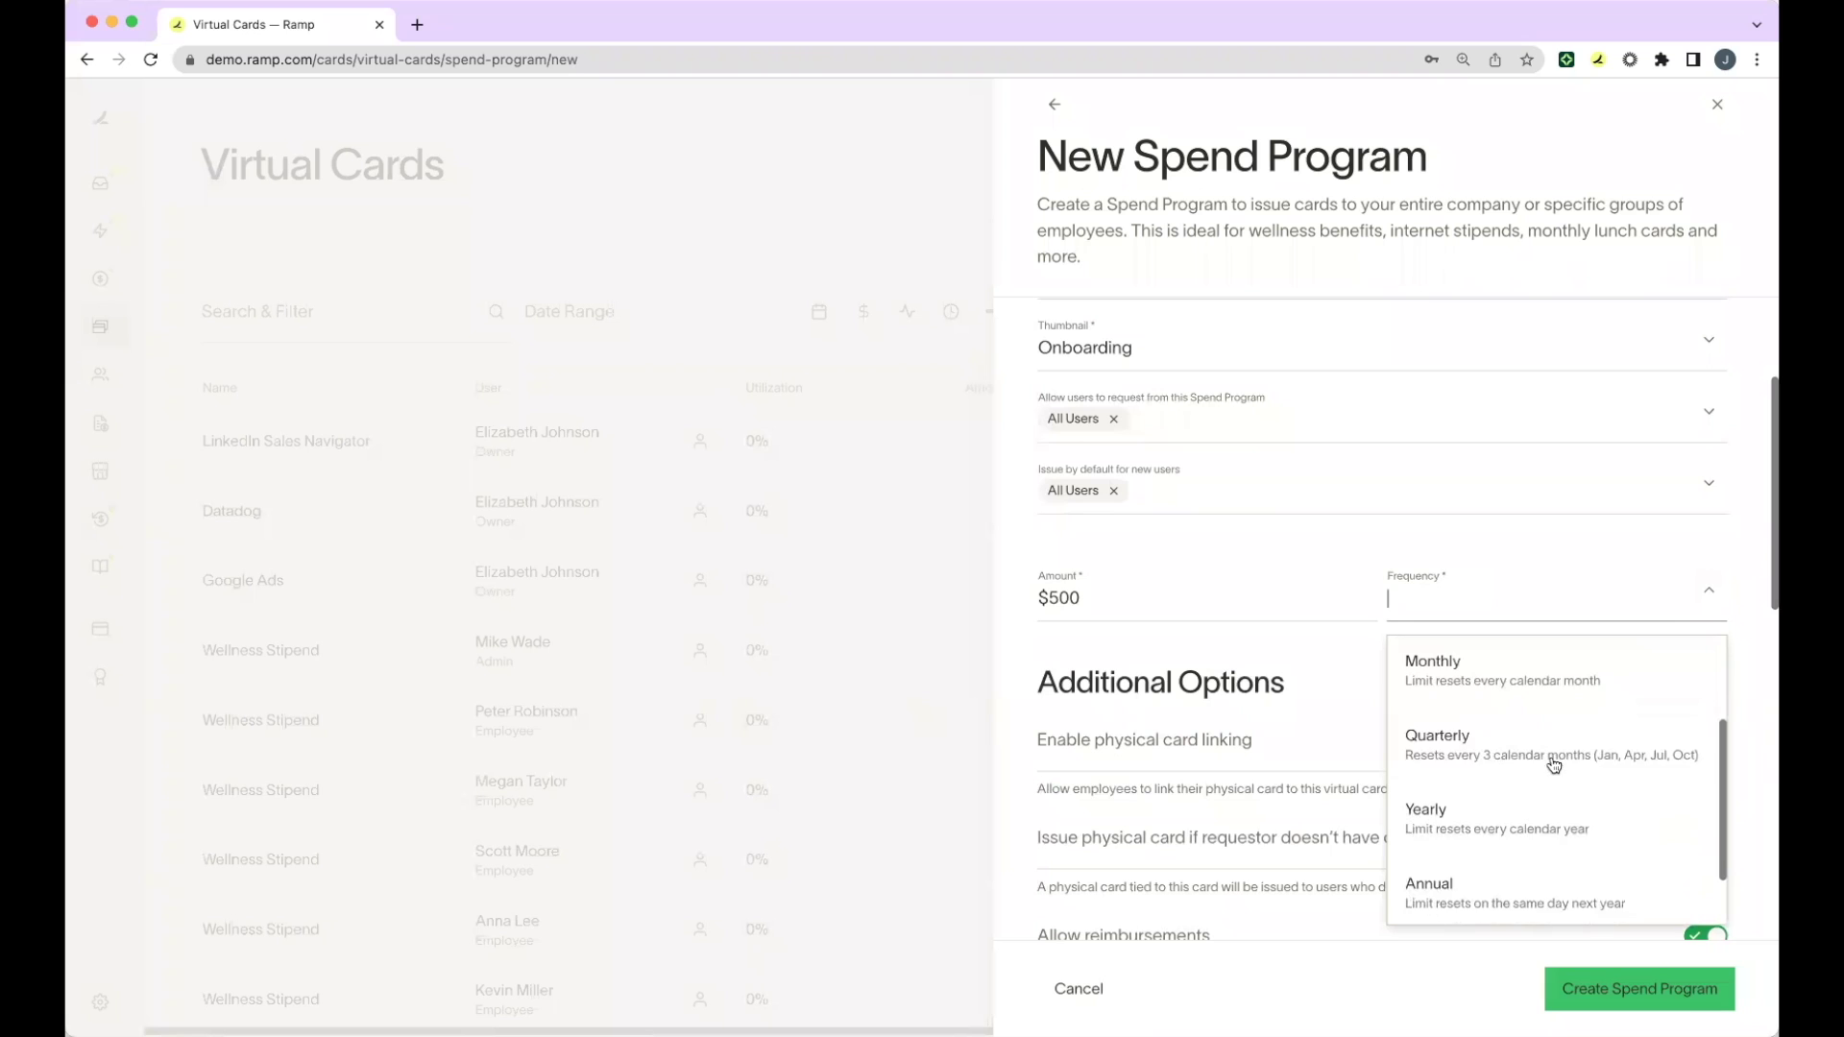
{"action": "left_click", "coordinate": [1549, 840]}
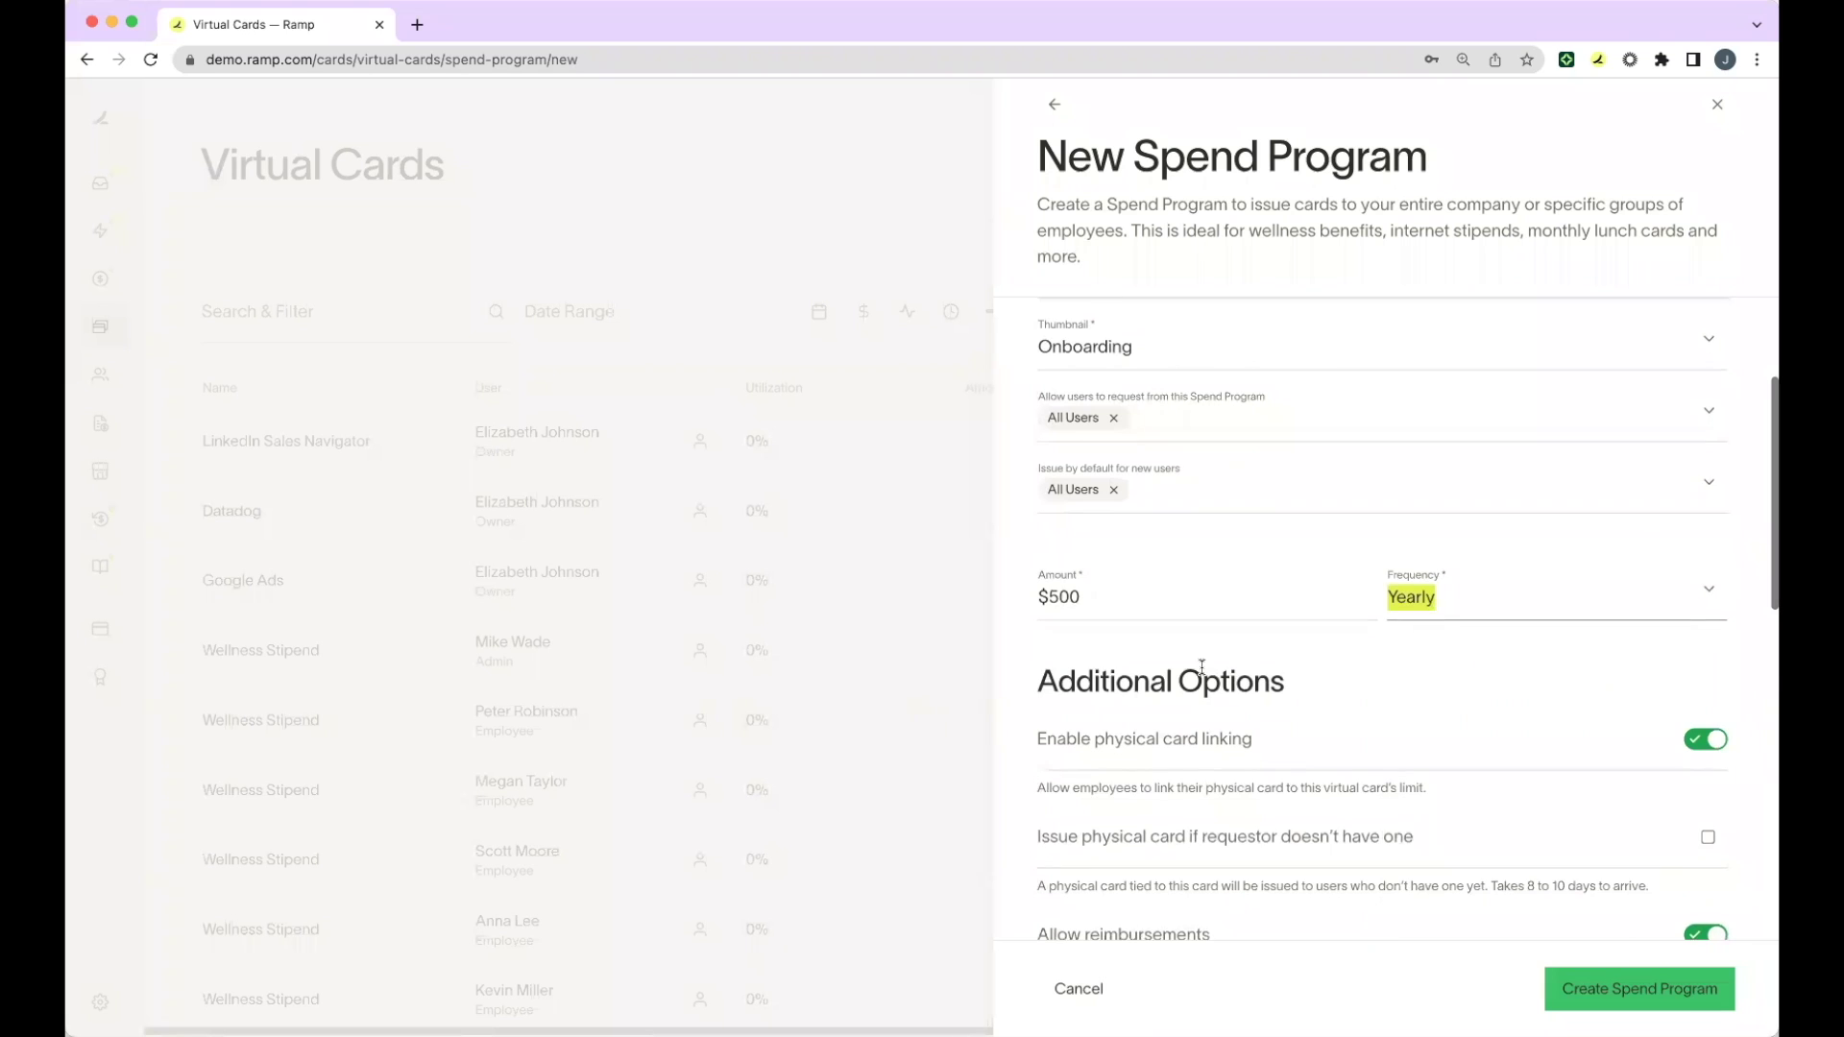
- Enable issuing a physical card to requestors who don't have one
{"action": "scroll", "coordinate": [1202, 672], "scroll_direction": "down", "scroll_amount": 3}
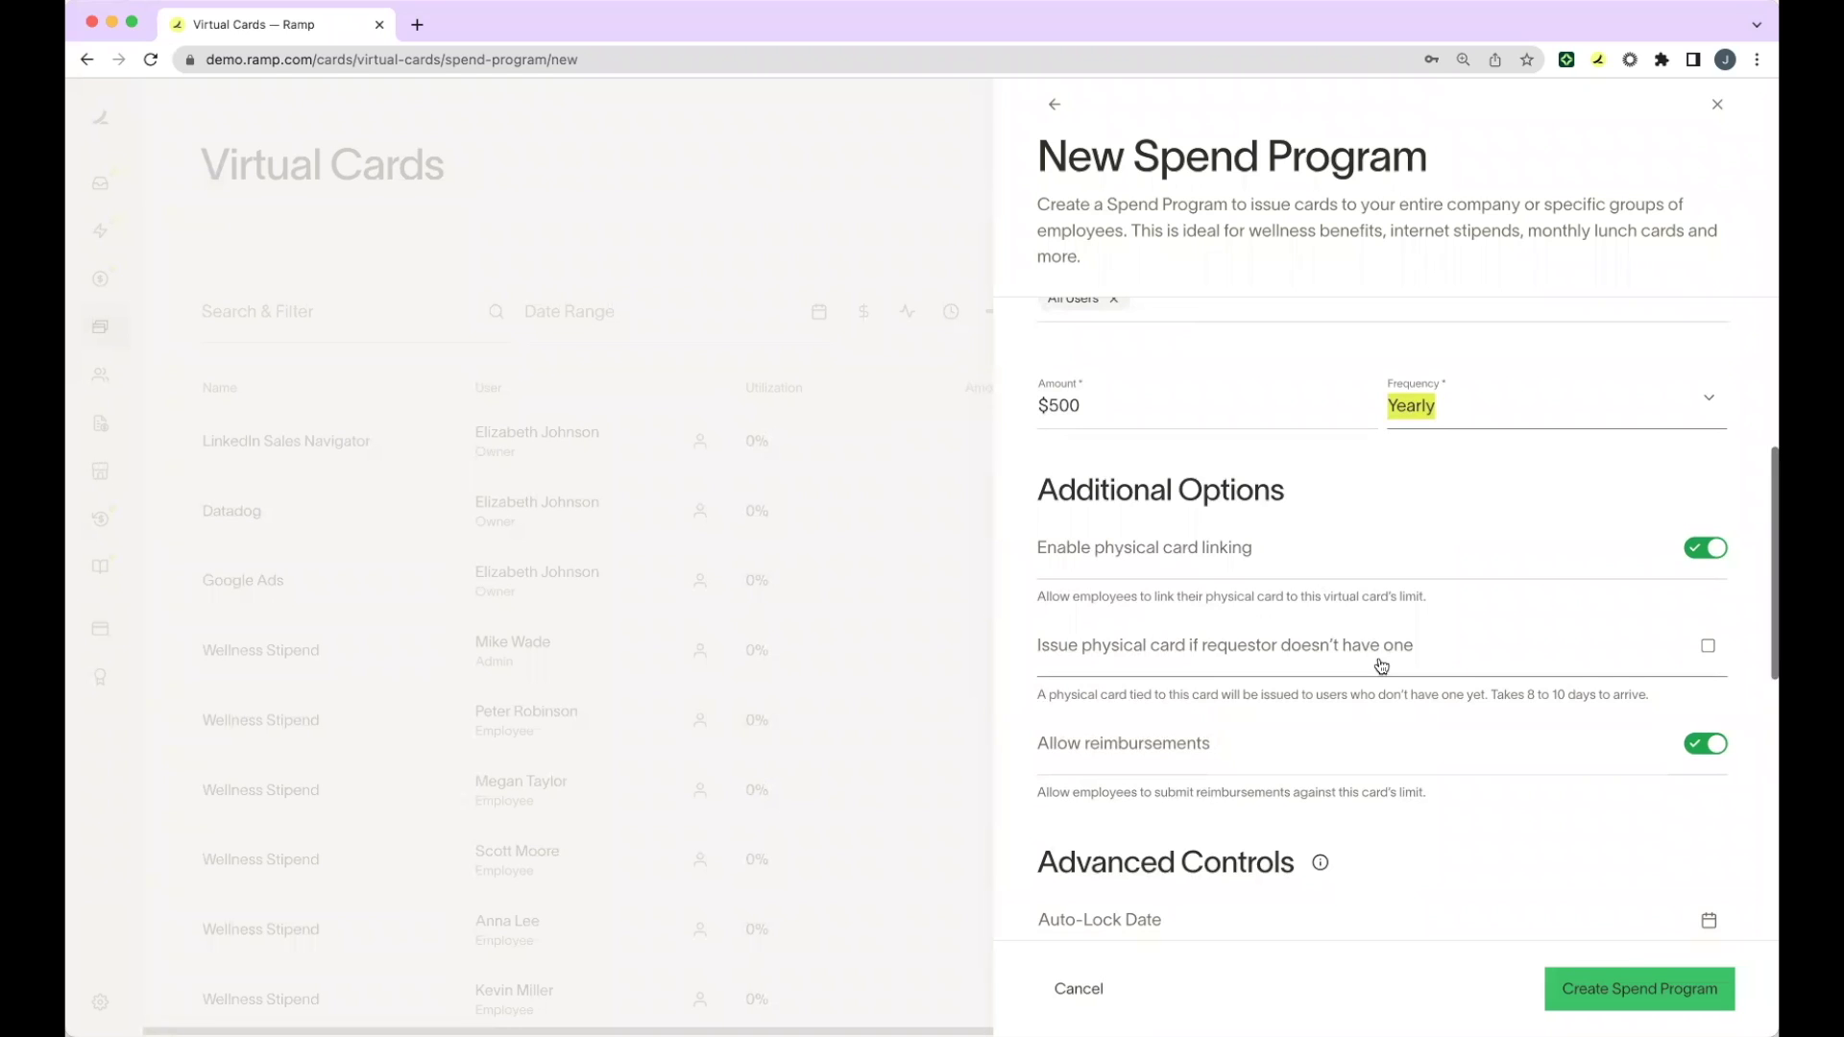
{"action": "left_click", "coordinate": [1706, 651]}
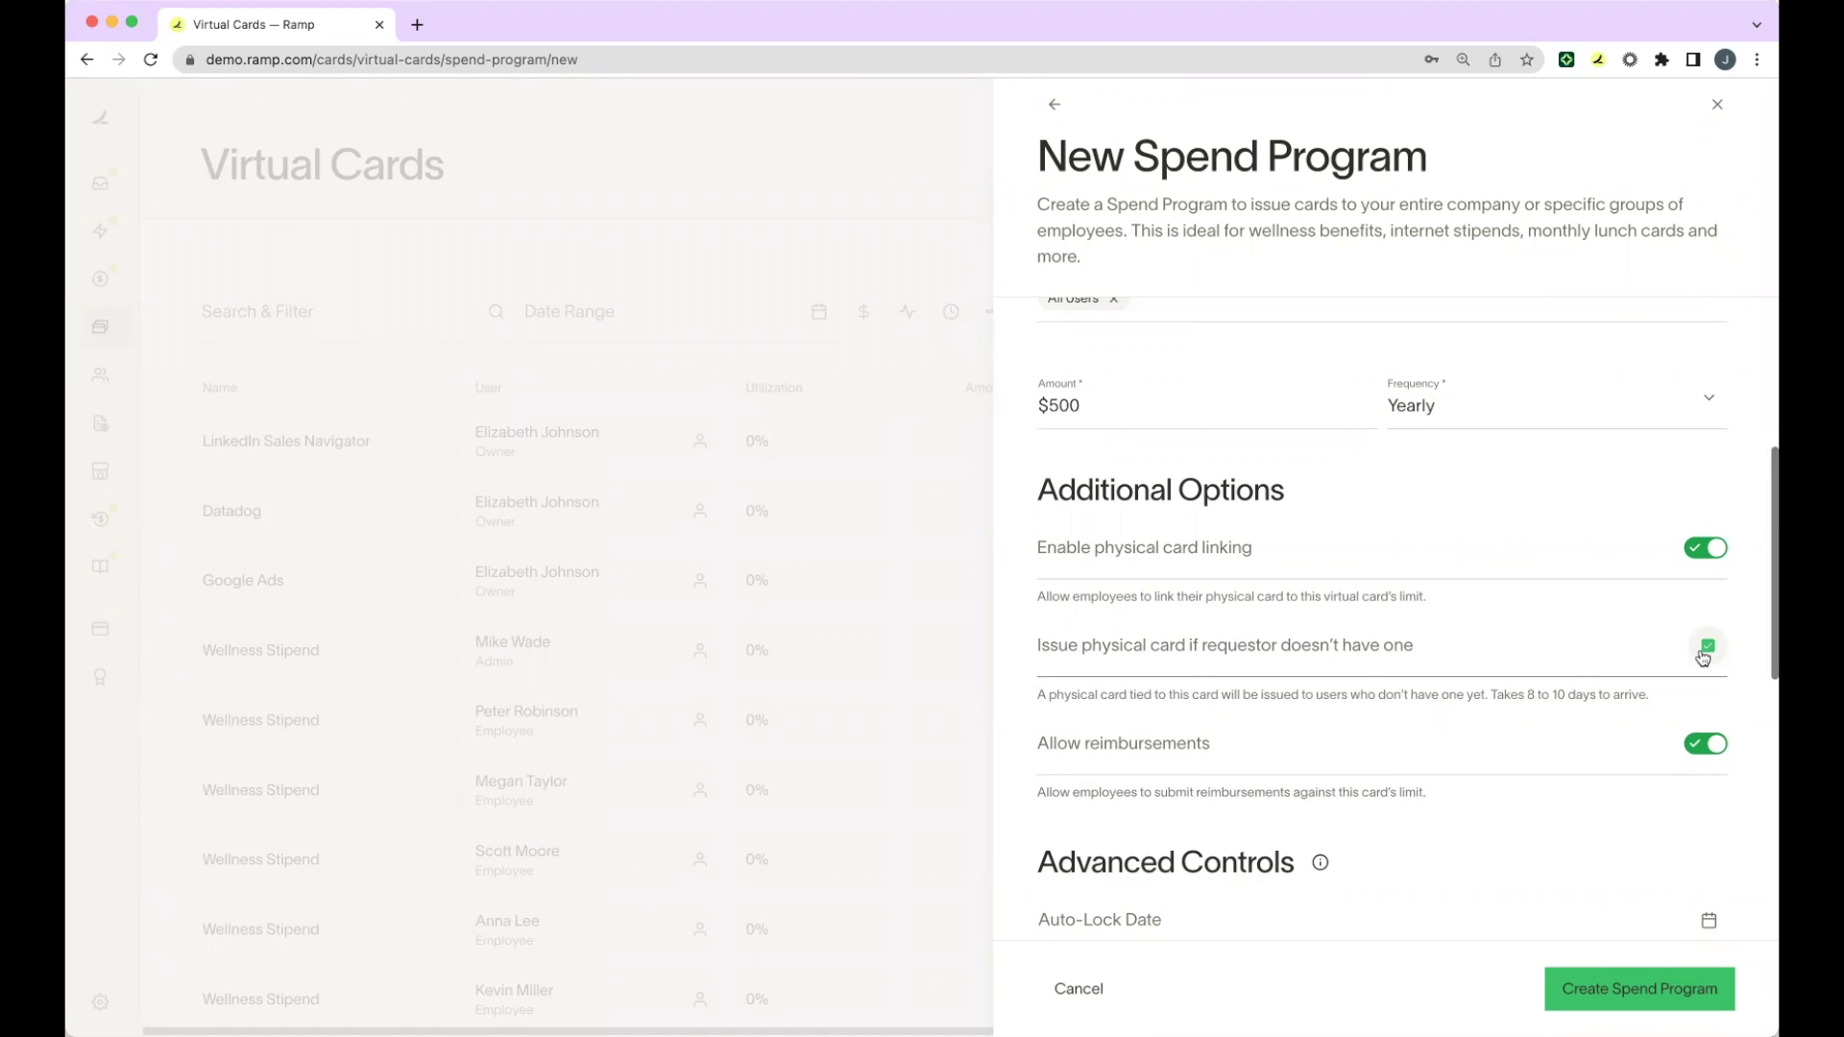
{"action": "scroll", "coordinate": [1702, 657], "scroll_direction": "down", "scroll_amount": 2}
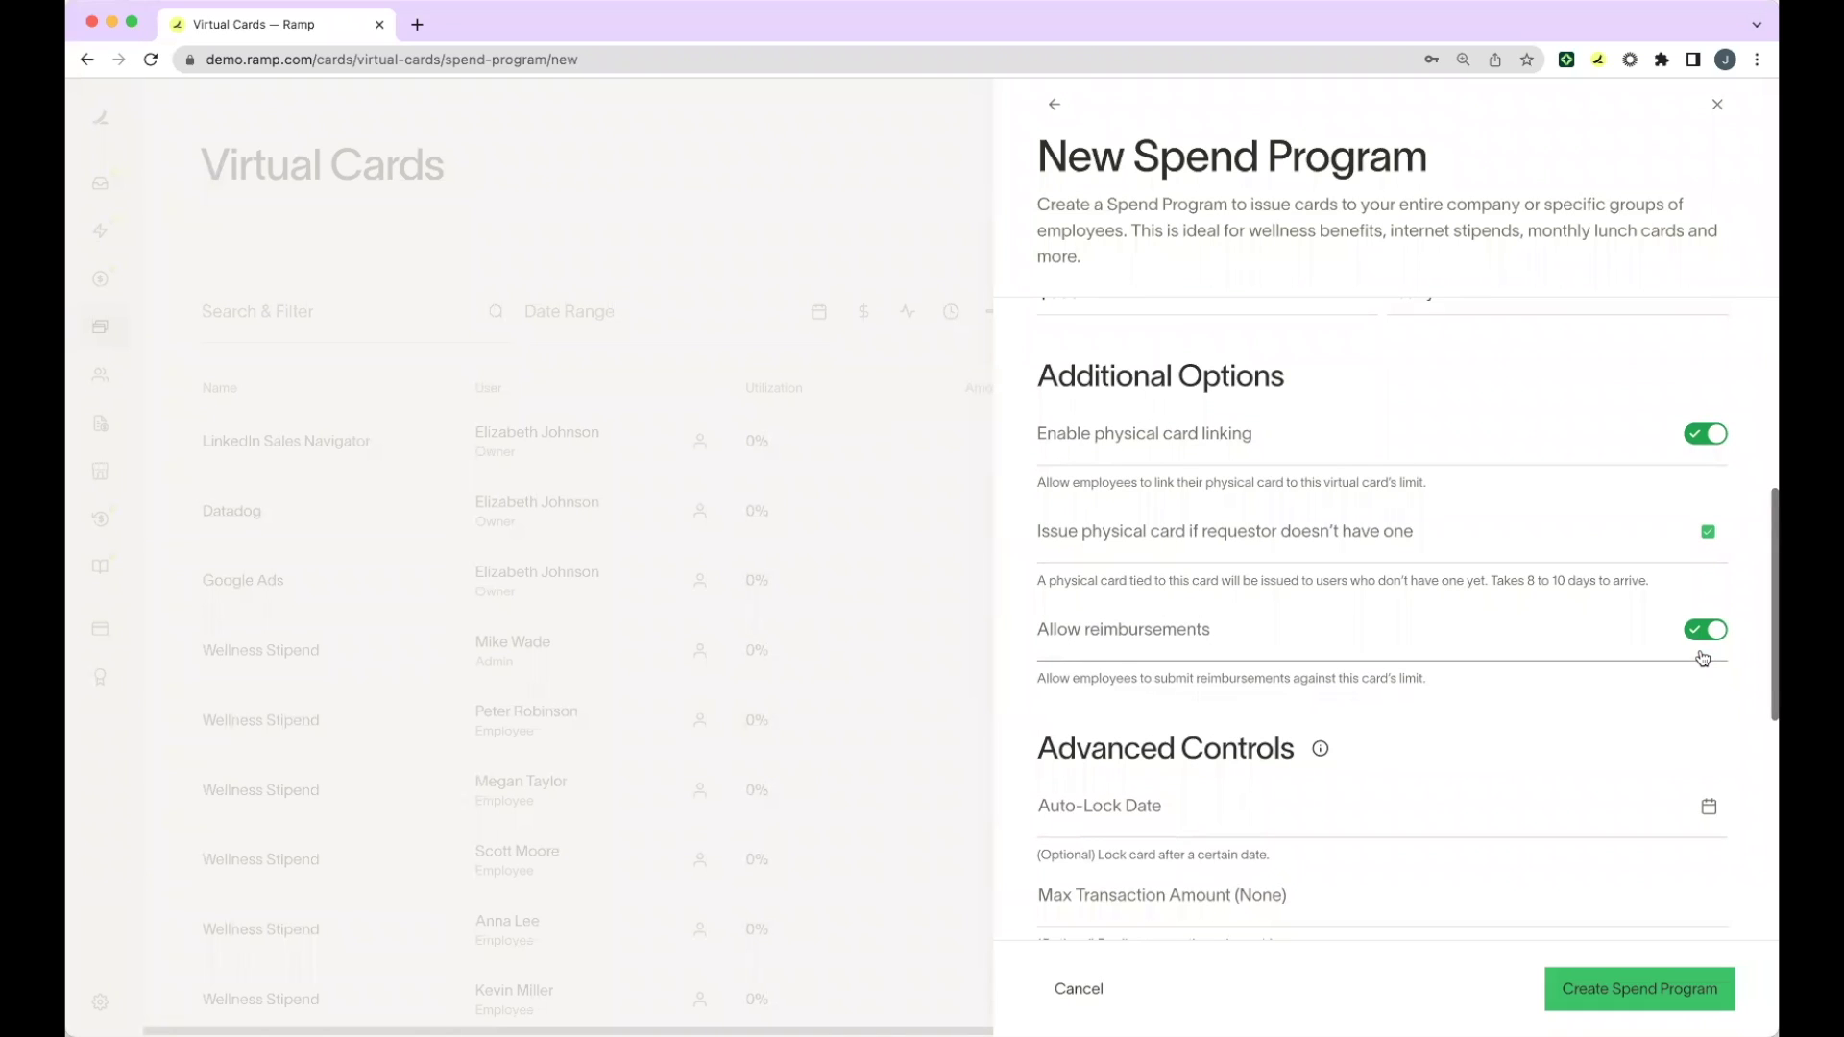
{"action": "scroll", "coordinate": [1702, 658], "scroll_direction": "down", "scroll_amount": 5}
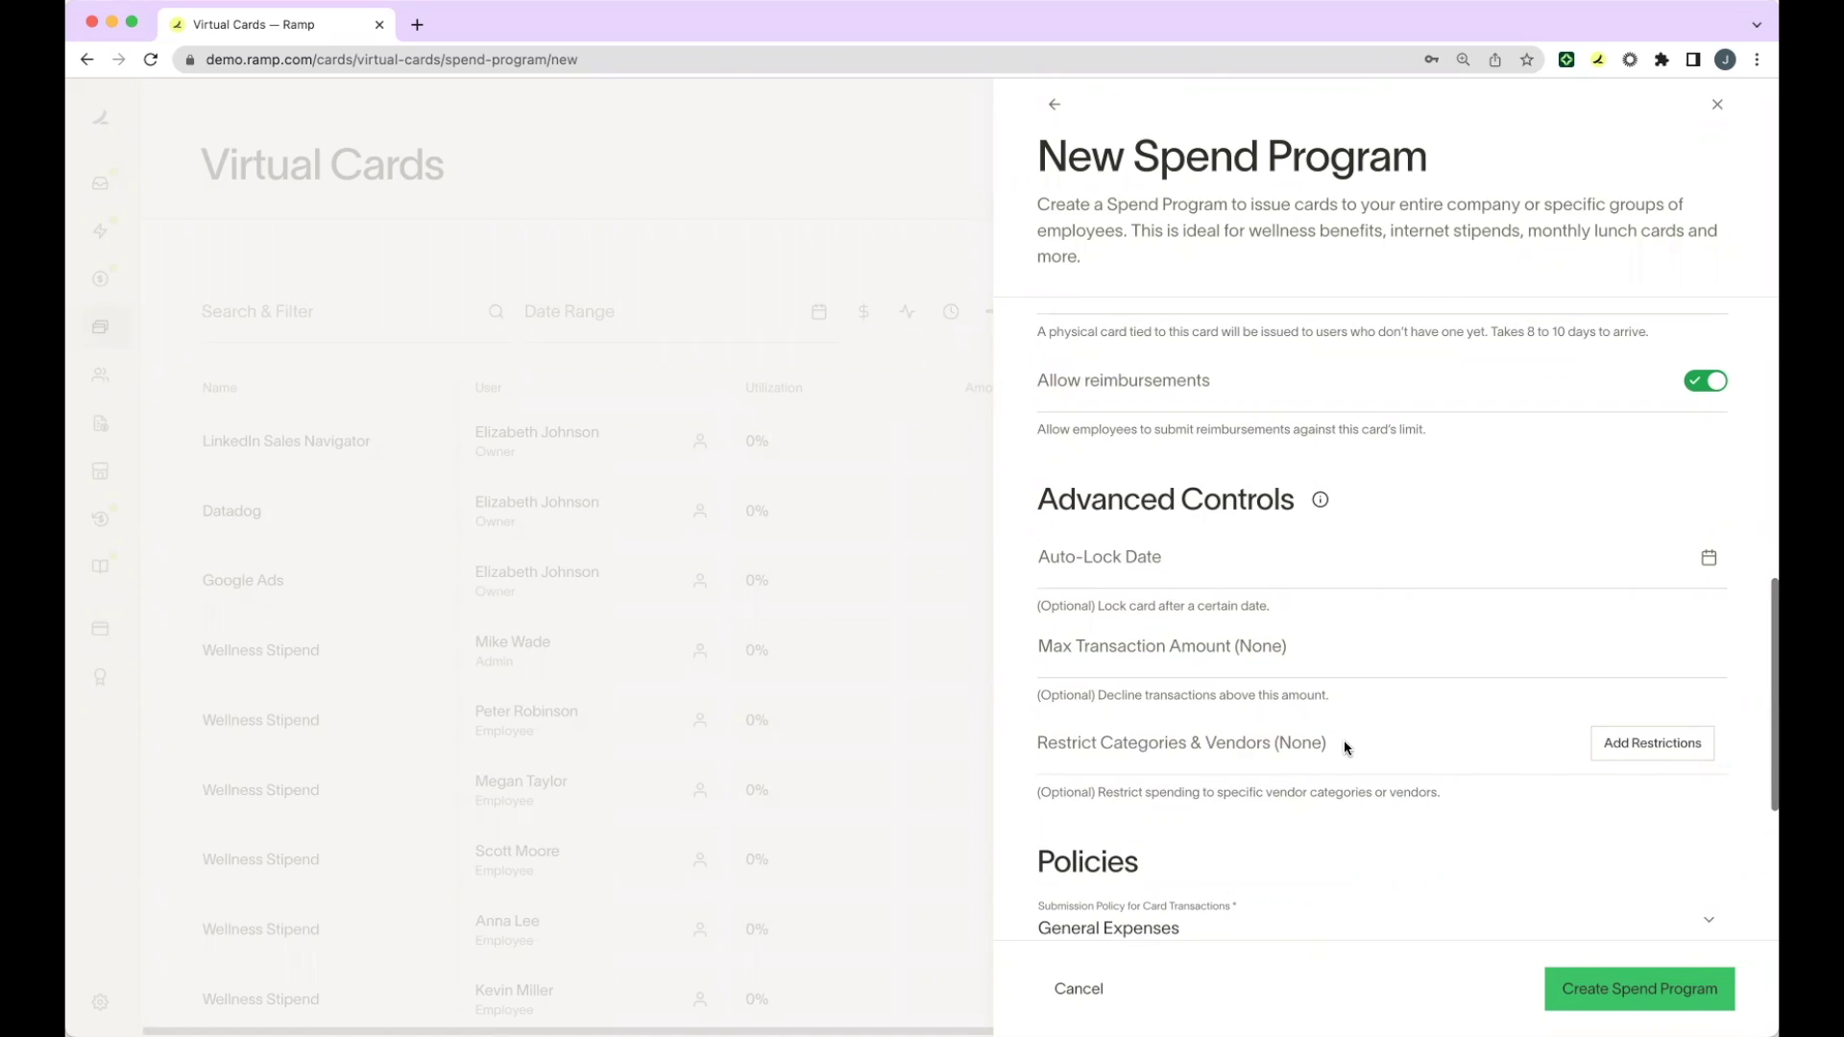
{"action": "scroll", "coordinate": [1344, 739], "scroll_direction": "down", "scroll_amount": 5}
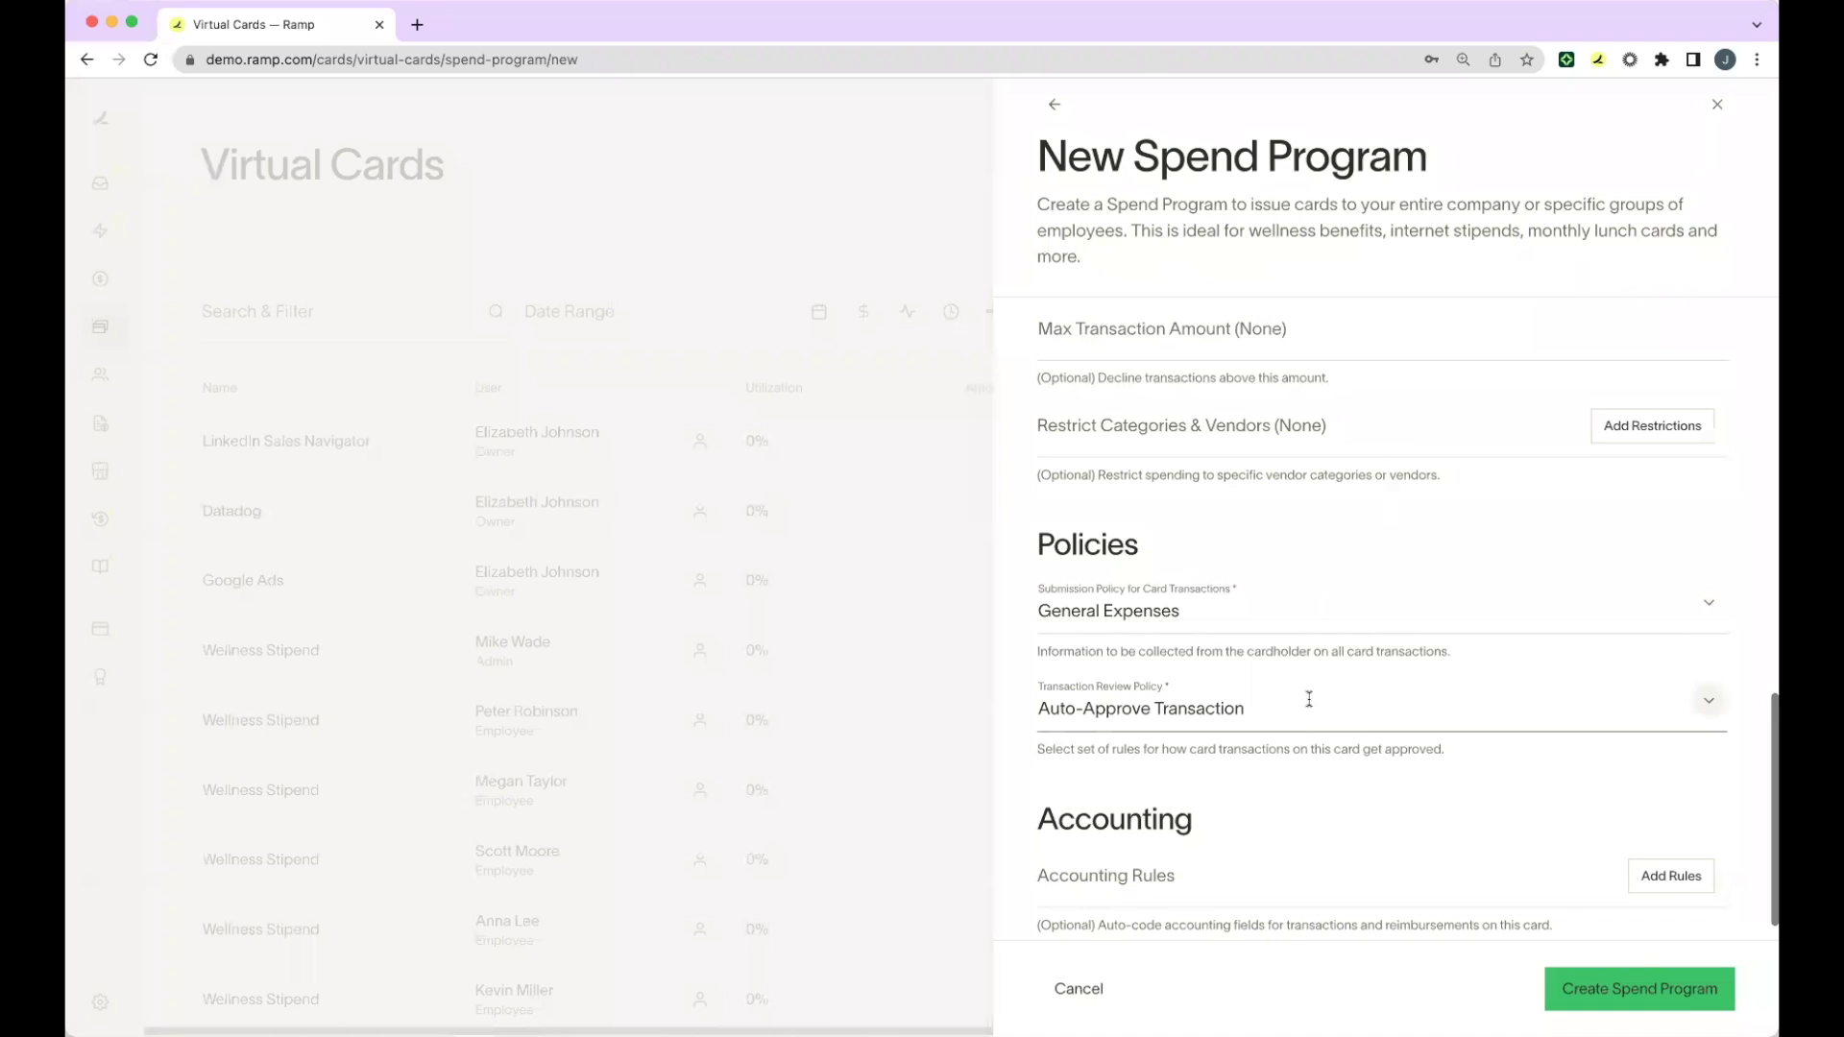
{"action": "scroll", "coordinate": [1309, 699], "scroll_direction": "down", "scroll_amount": 1}
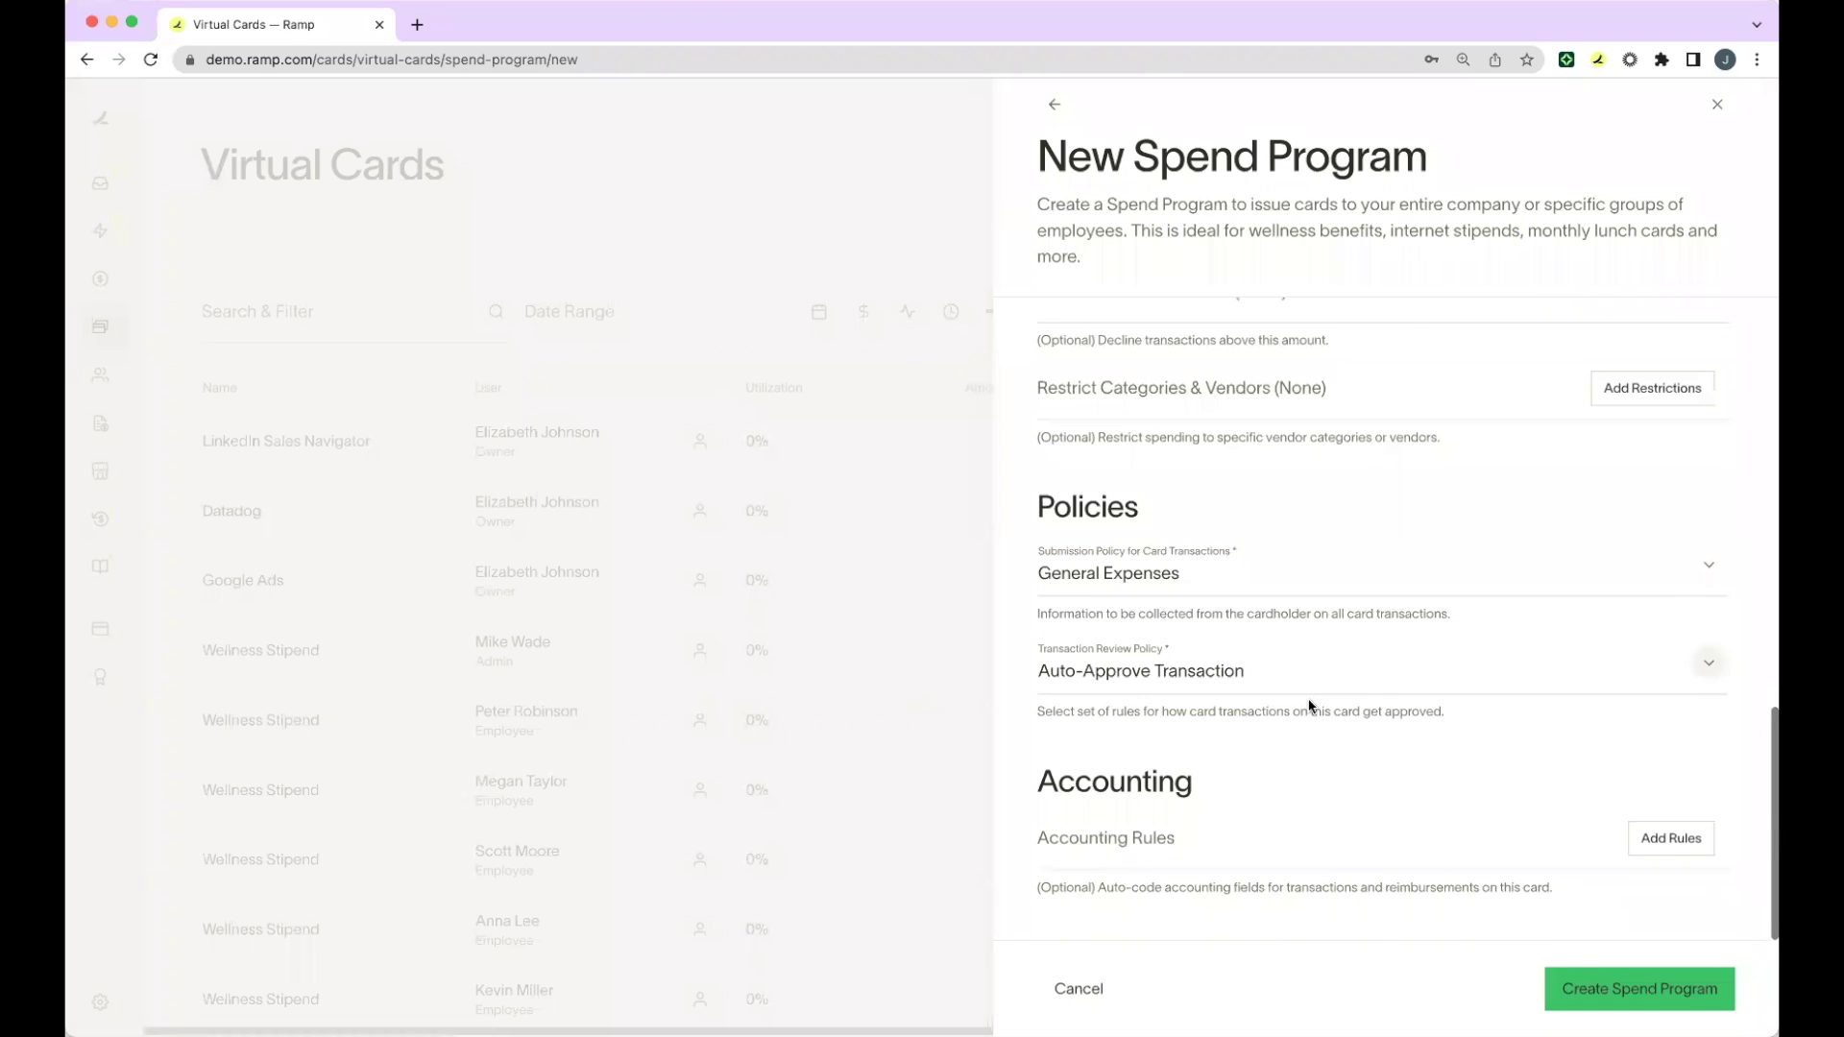